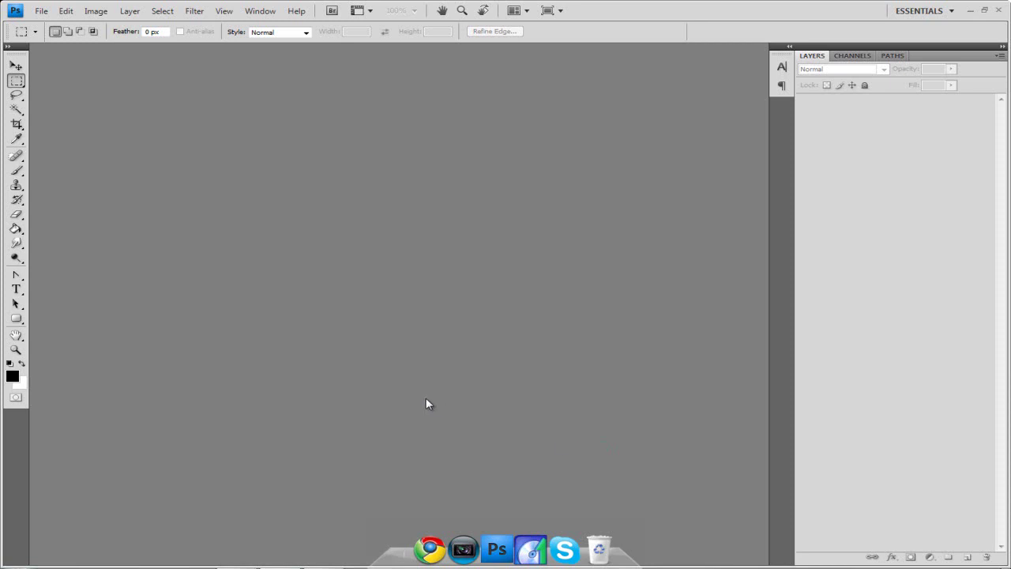
Step: Create a new 1280×720 document from the Film & Video HDV/HDTV 720p/29.97 preset
left_click(41, 11)
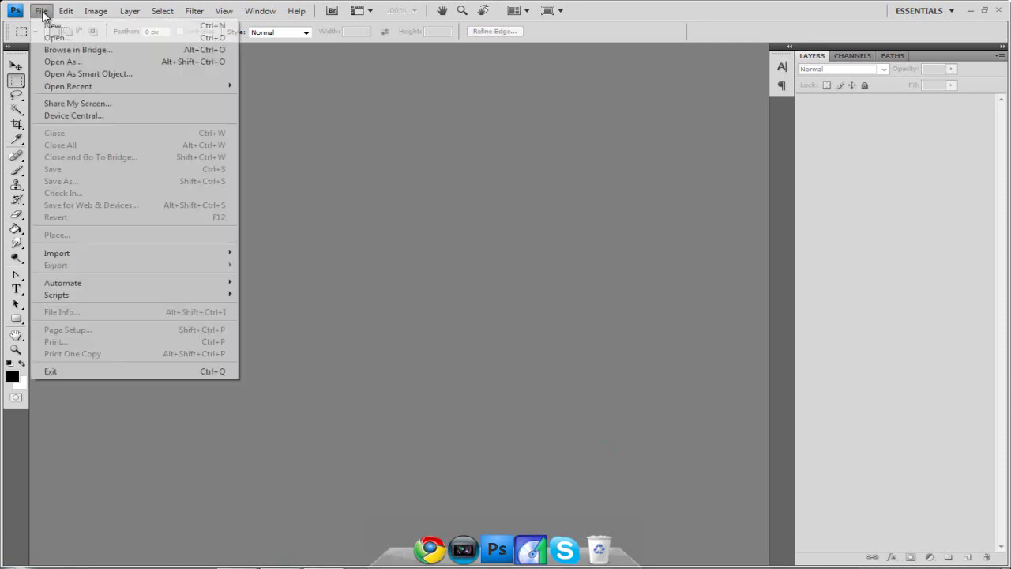
left_click(49, 27)
left_click(450, 158)
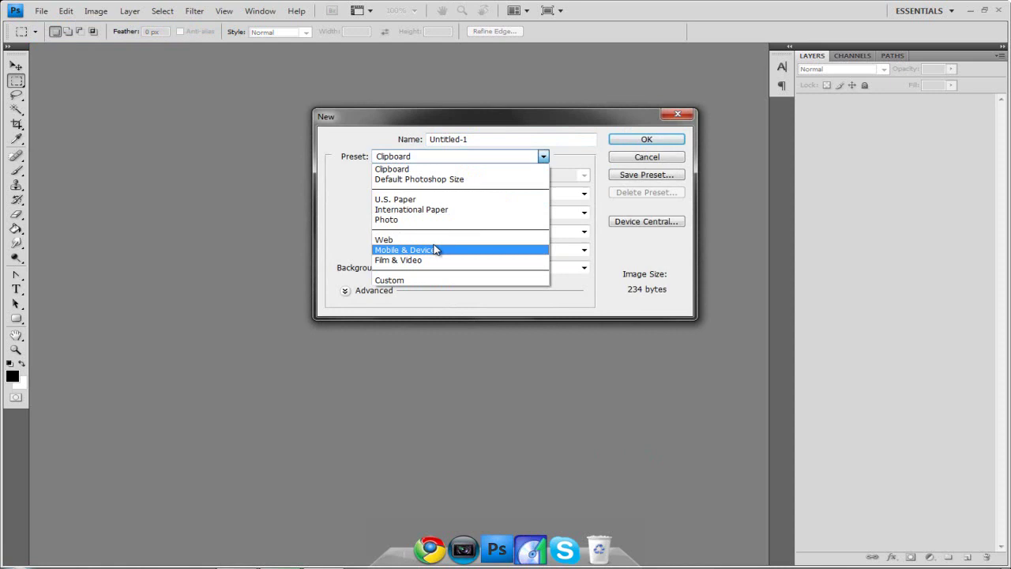
left_click(430, 261)
left_click(474, 175)
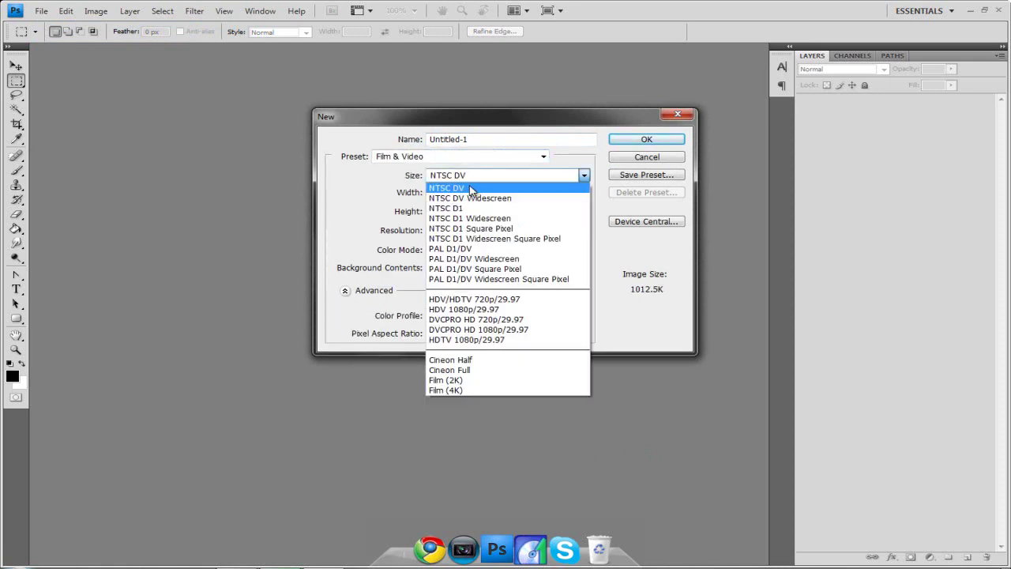
left_click(467, 300)
left_click(472, 192)
left_click(469, 211)
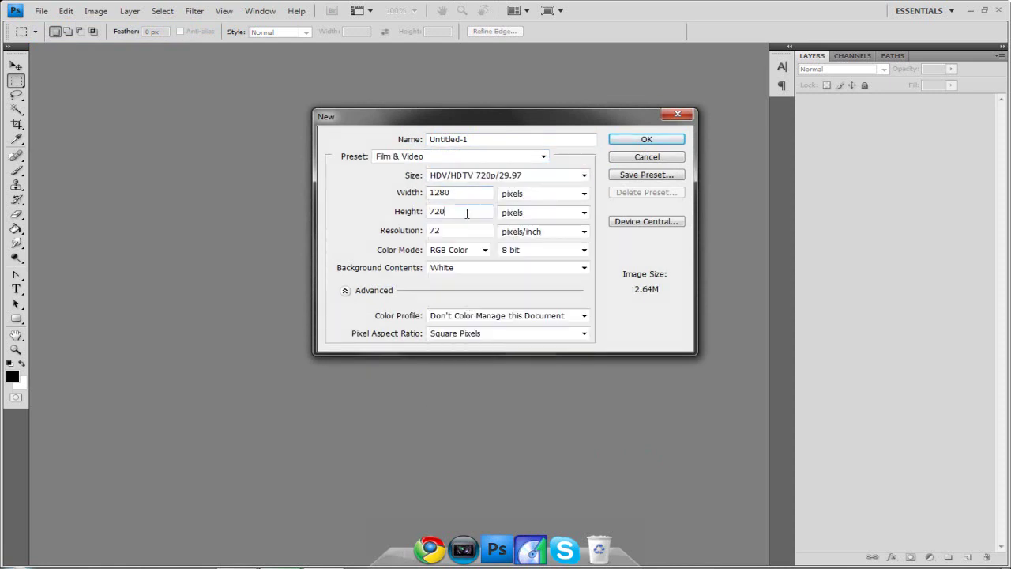
double_click(469, 211)
left_click(471, 211)
left_click(642, 140)
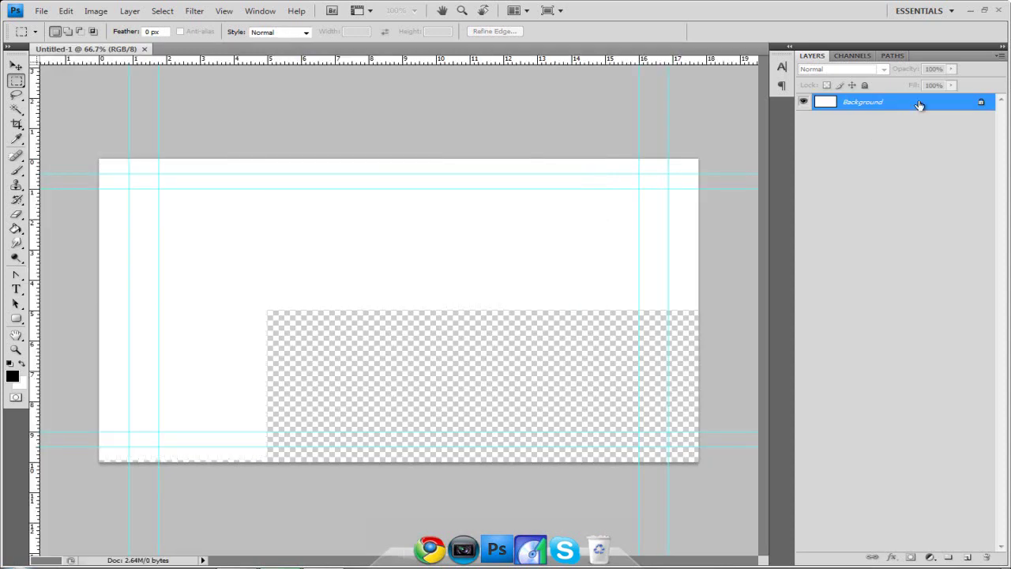
Step: Unlock the background as Layer 0 and fill it black with the Paint Bucket
double_click(919, 105)
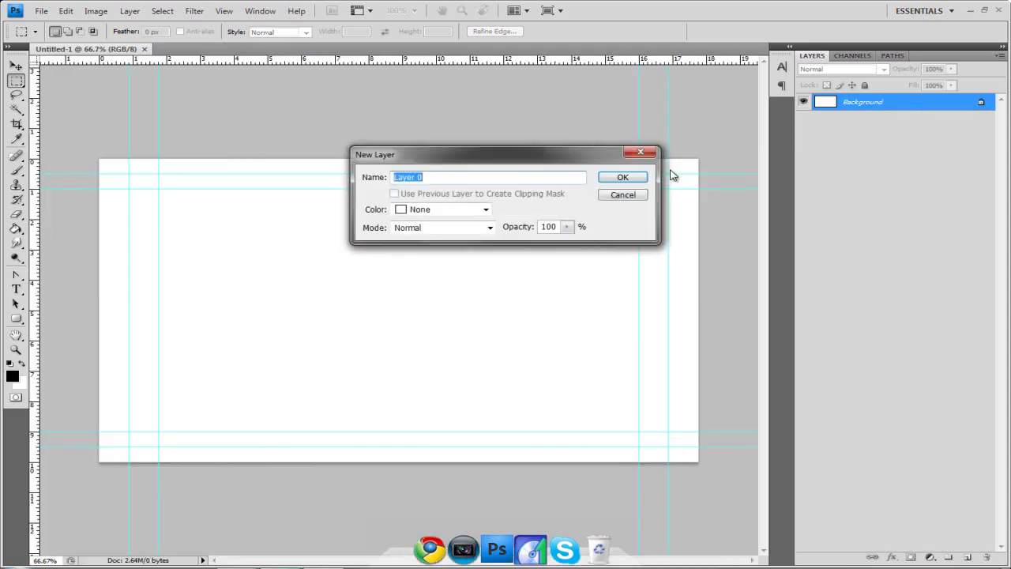
left_click(641, 176)
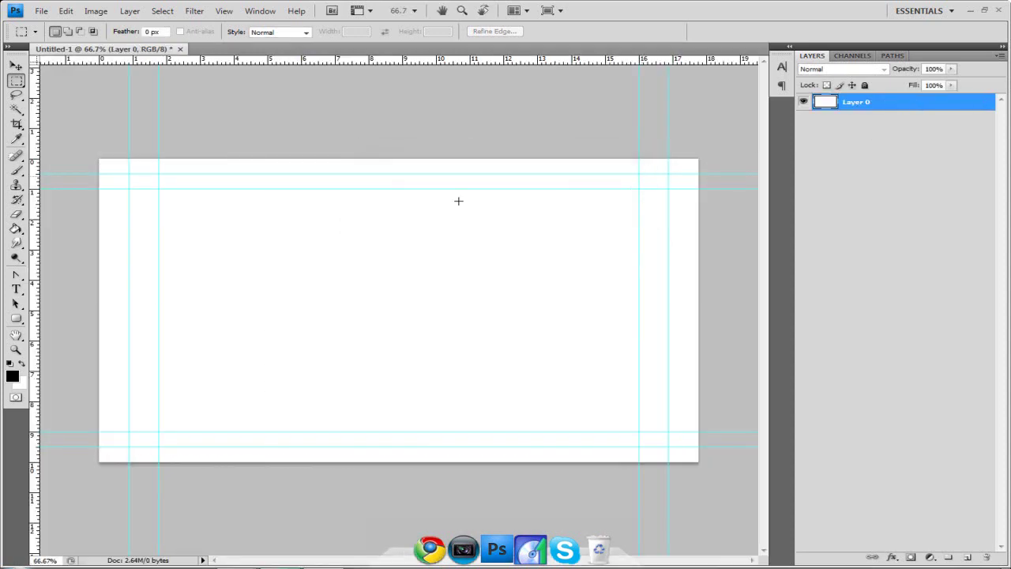
left_click(16, 228)
left_click(346, 278)
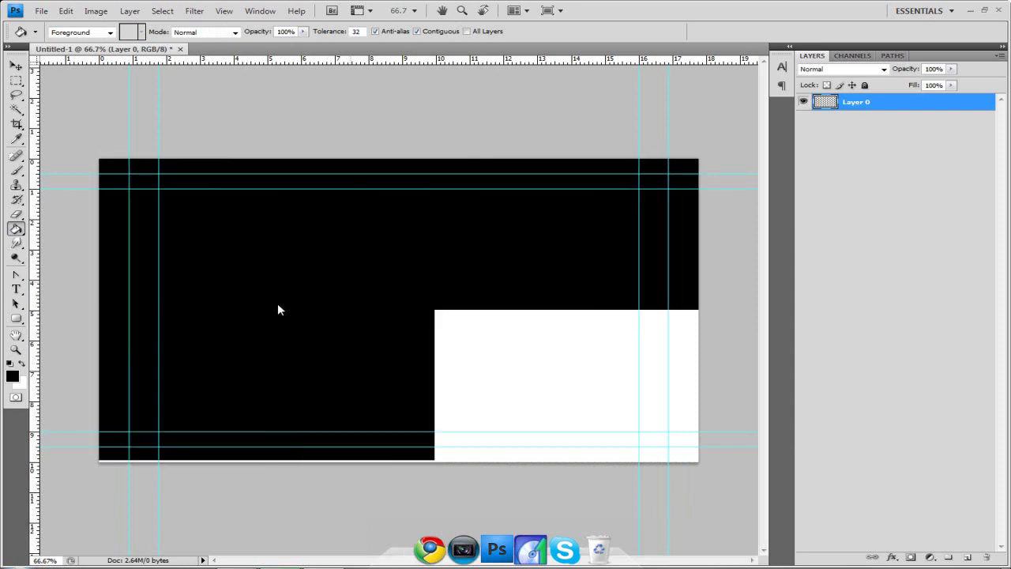
Step: Paint a soft white 2500 px brush glow at the canvas centre
left_click(23, 363)
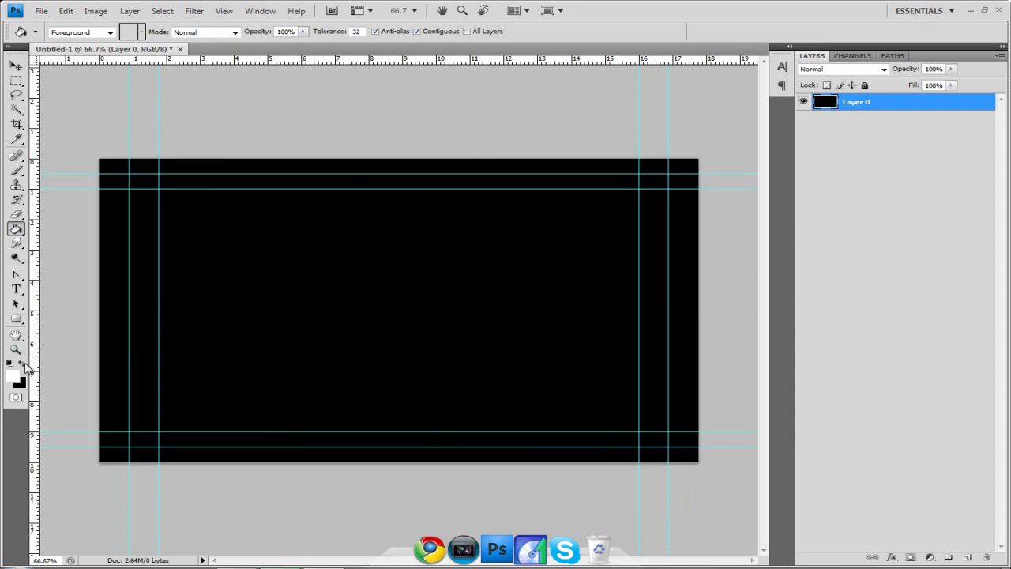
left_click(16, 171)
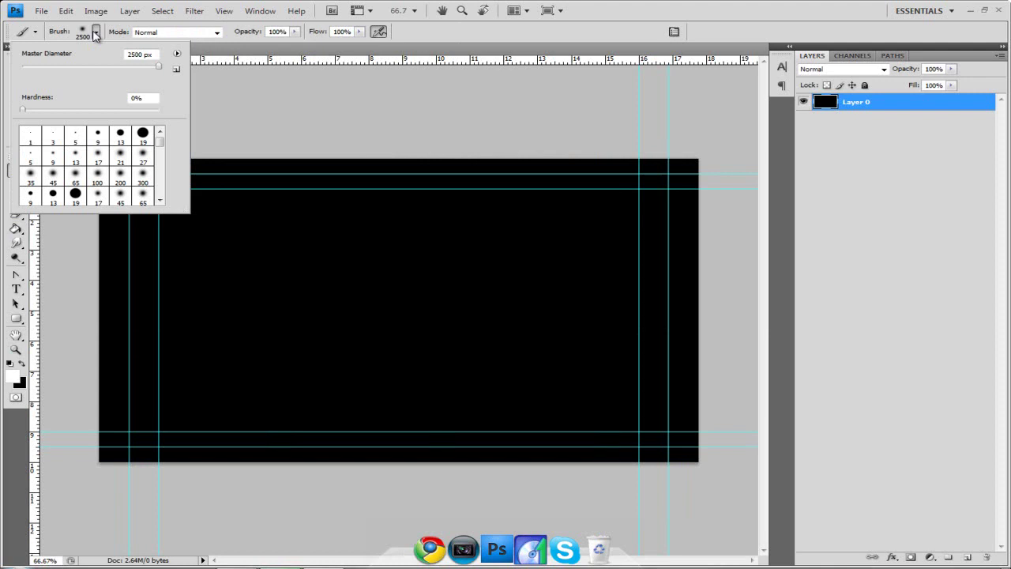
left_click(95, 32)
left_click(142, 199)
left_click_drag(67, 67, 171, 70)
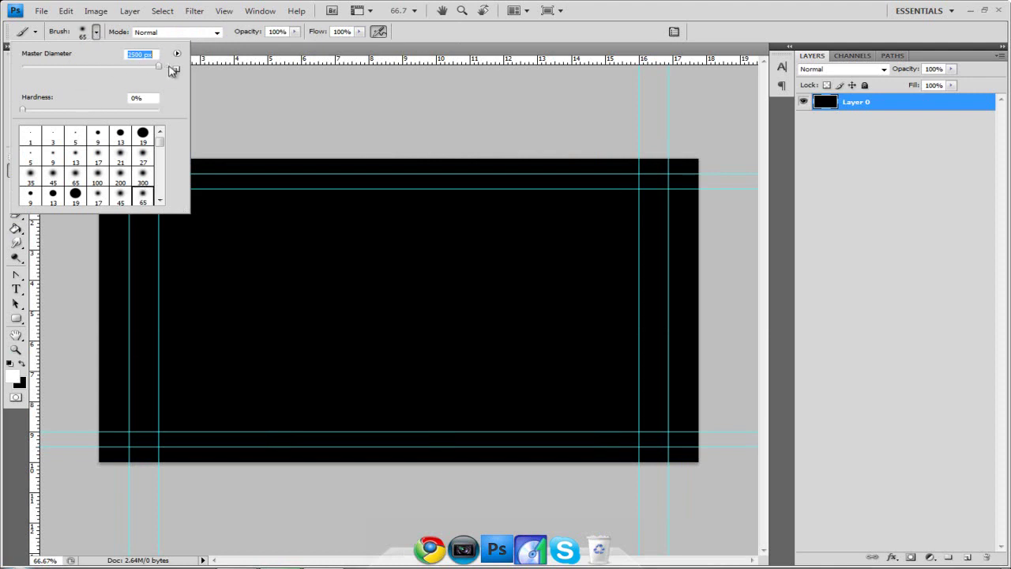
key("Return")
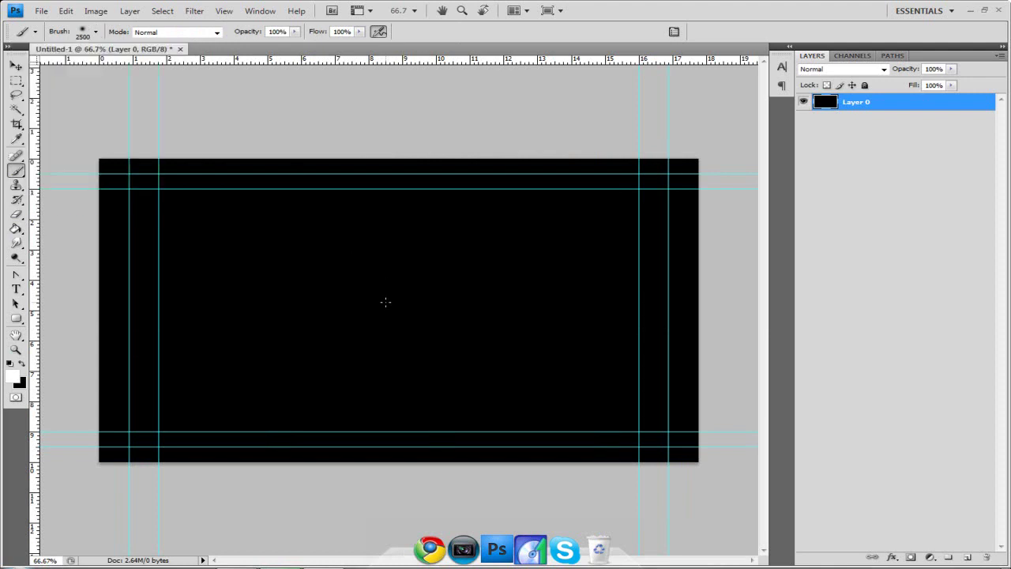
left_click(381, 303)
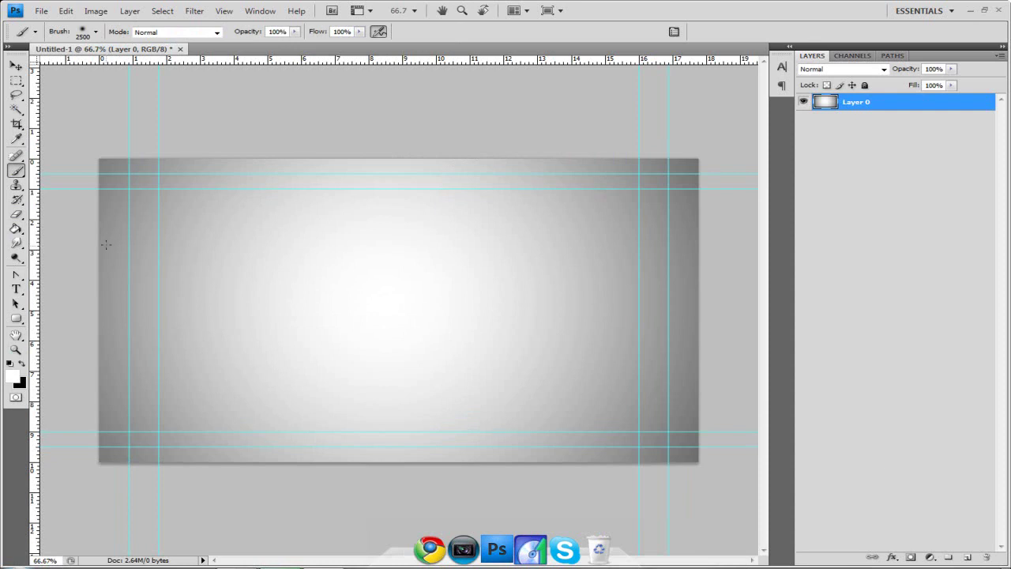
Step: On a new Layer 1, fill a square marquee near the centre with black, then deselect
left_click(967, 557)
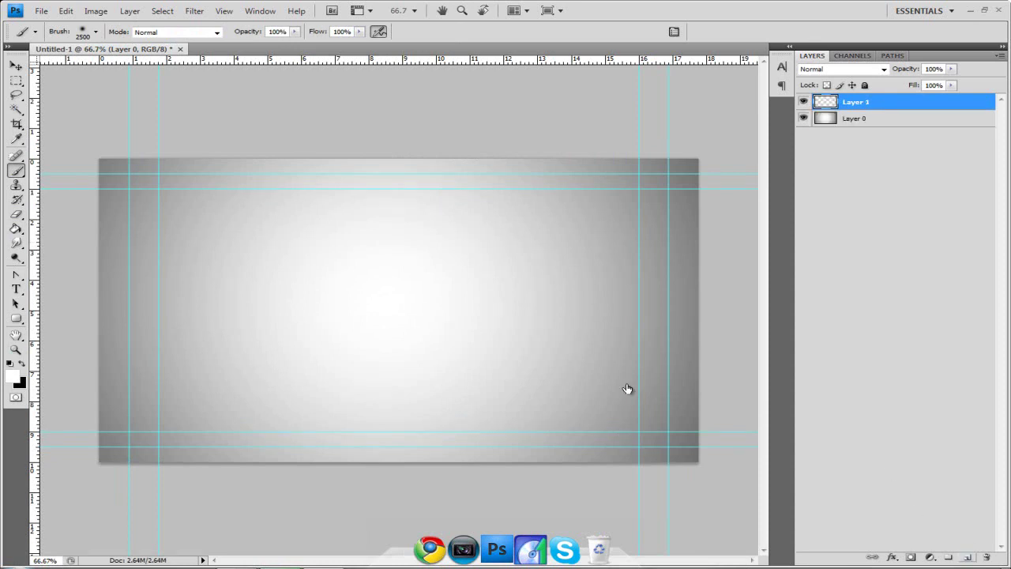
left_click(17, 82)
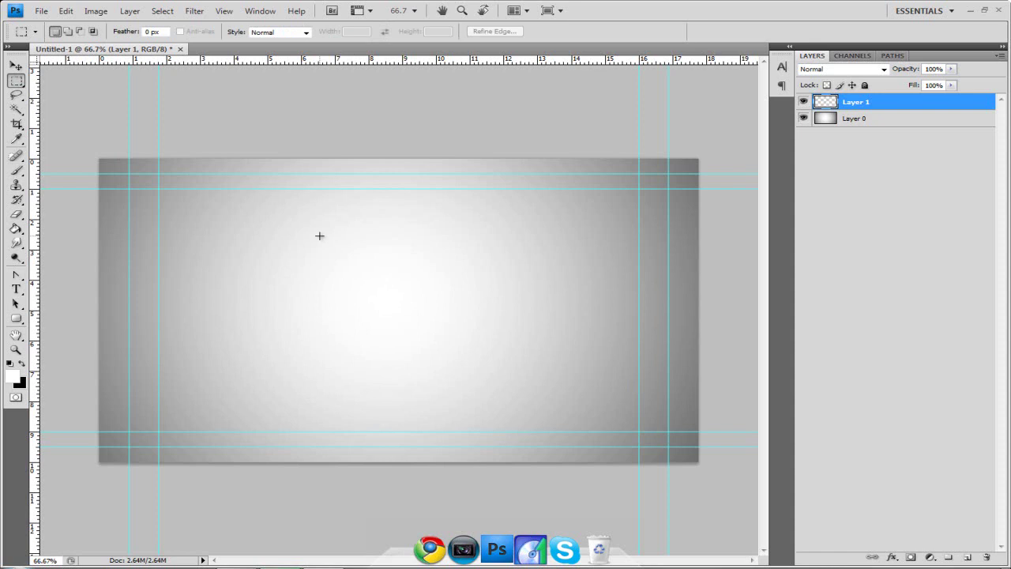
left_click_drag(462, 325, 528, 385)
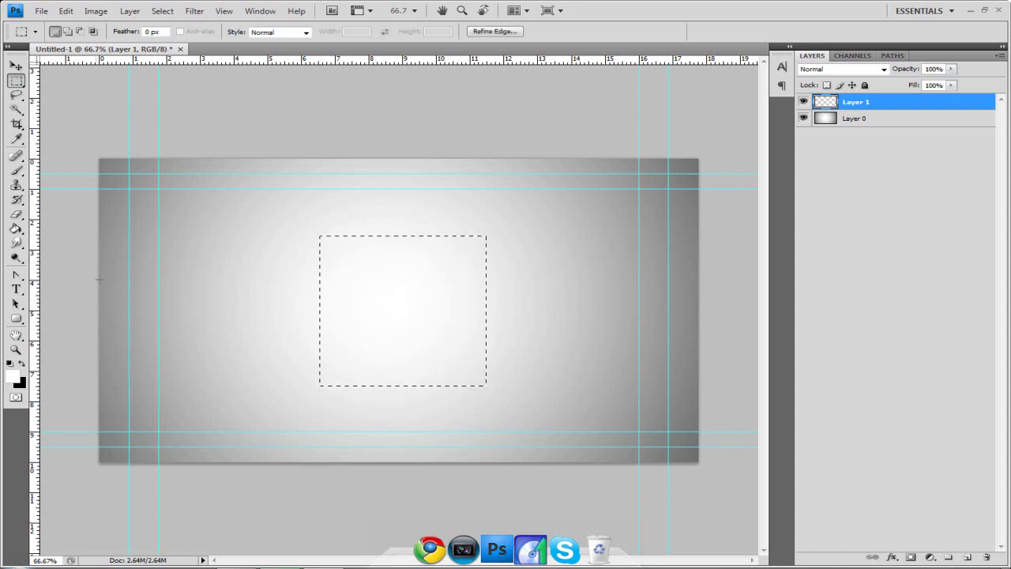
left_click(15, 229)
left_click(23, 362)
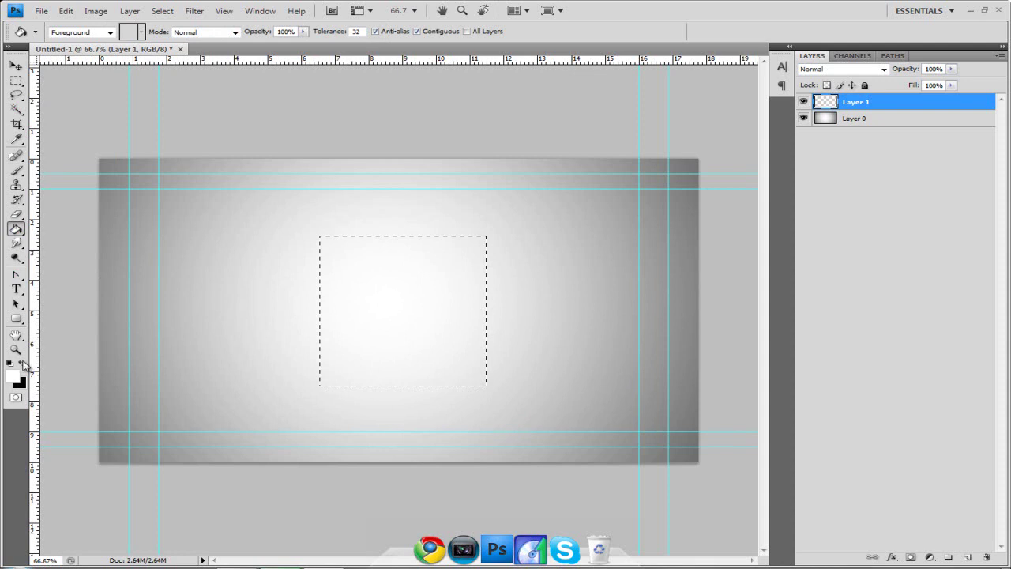
left_click(374, 320)
key("m")
key("ctrl+d")
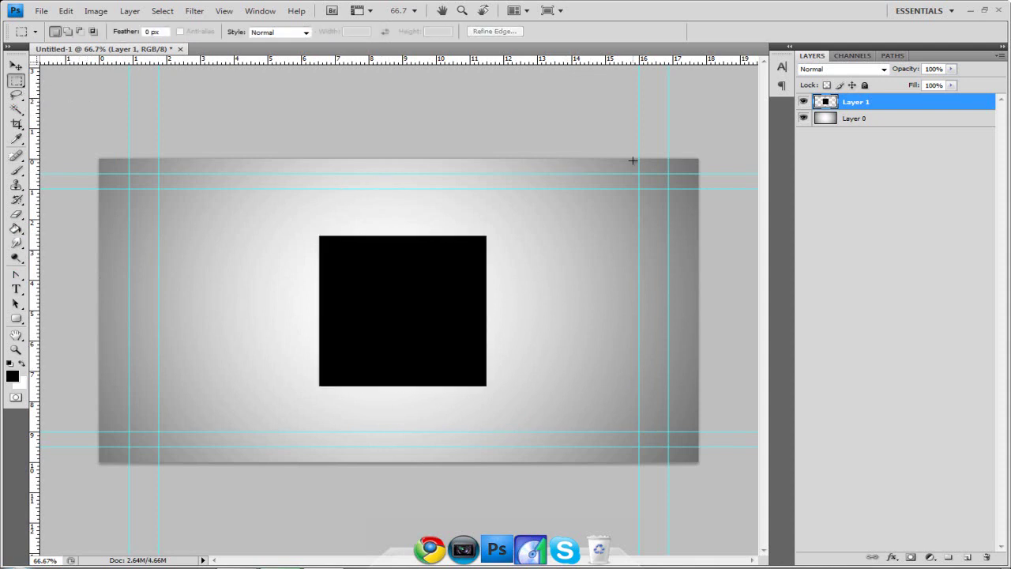
Step: Select all and align the black square to the canvas's horizontal centre, then deselect
left_click(825, 117, "ctrl")
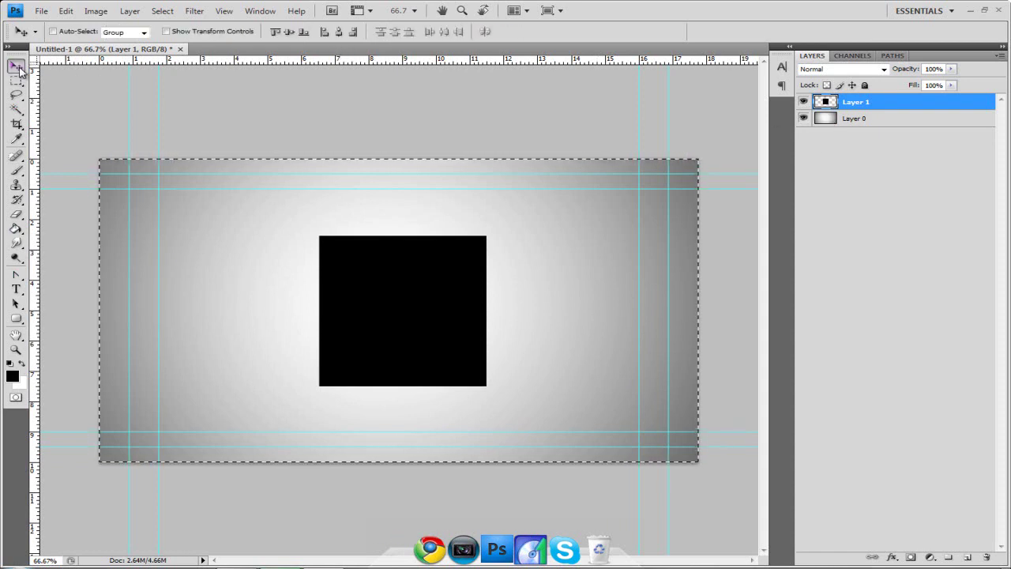
key("v")
left_click(339, 33)
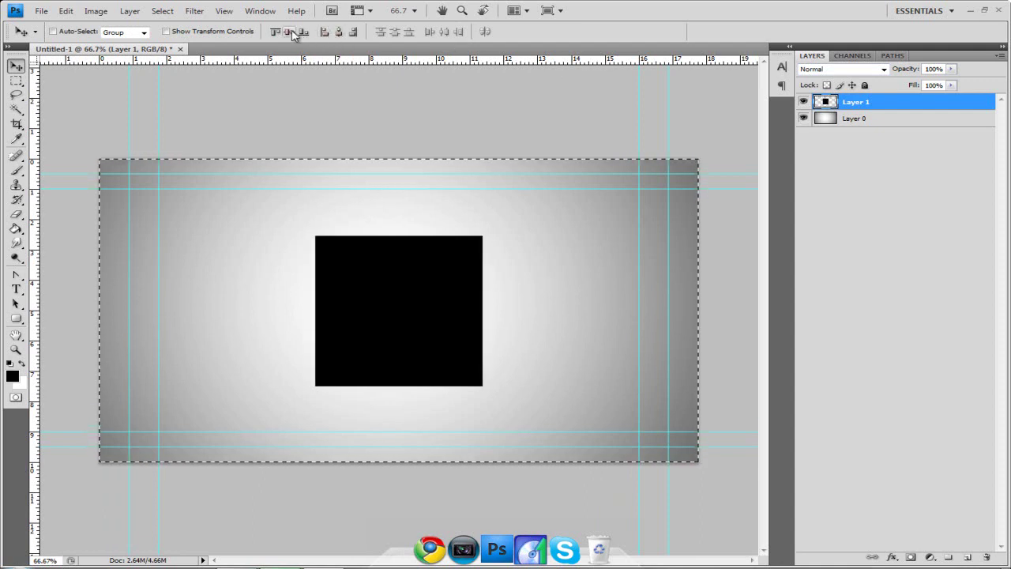
key("m")
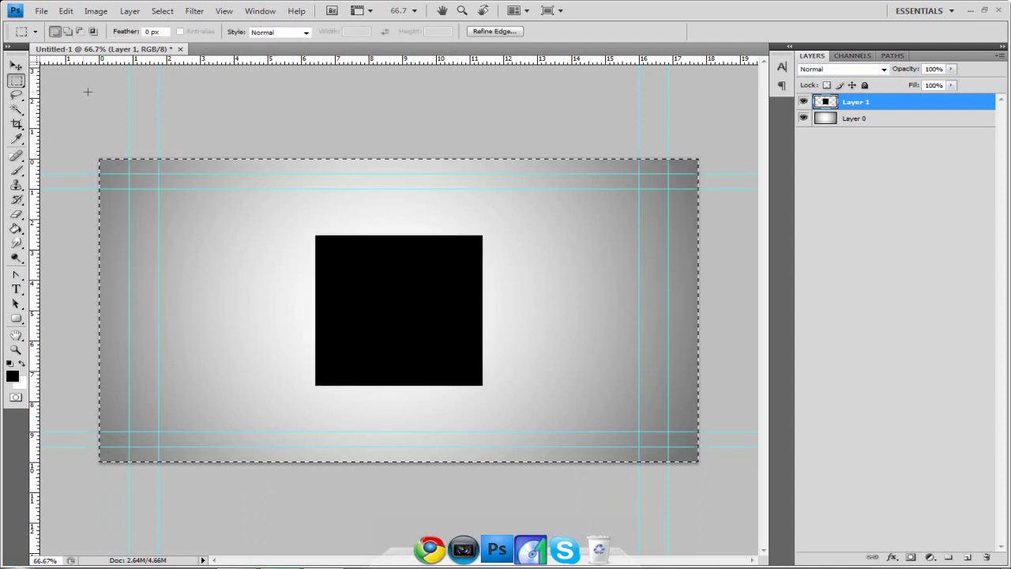
left_click(88, 92)
Step: Duplicate the square layer with Ctrl+J and free-transform the copy slightly smaller
key("ctrl+j")
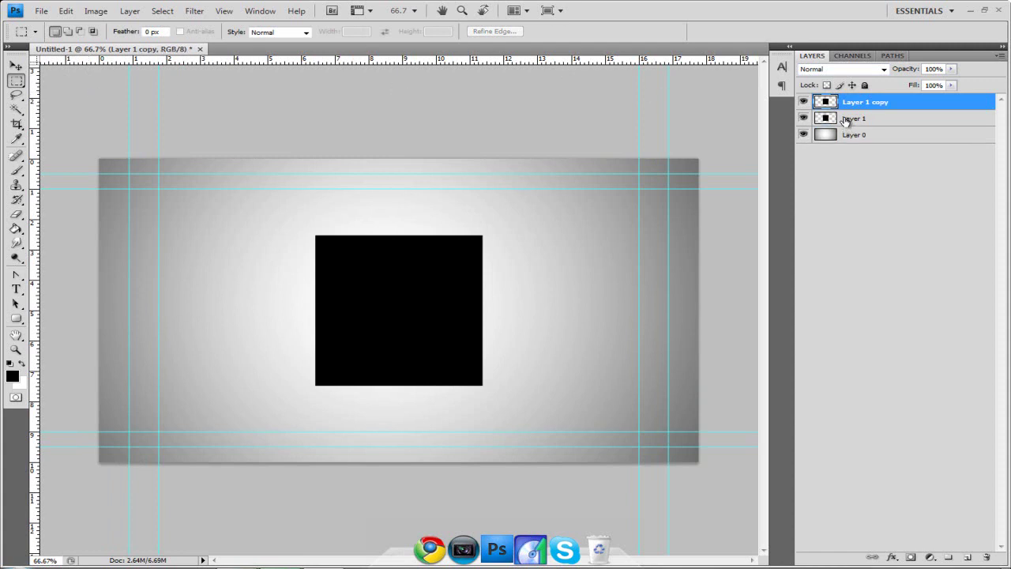
key("ctrl+t")
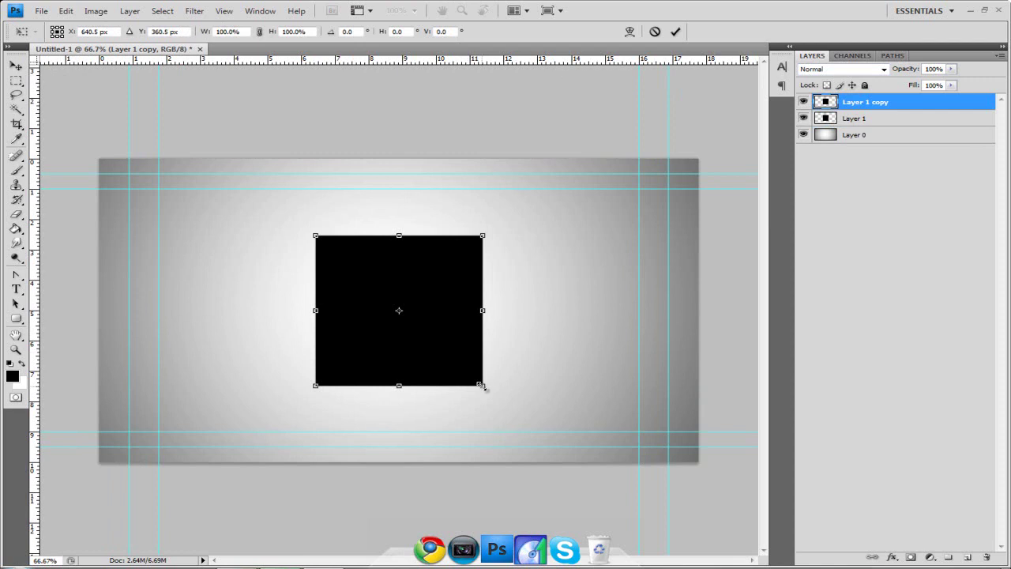
left_click_drag(482, 387, 464, 374)
left_click(15, 66)
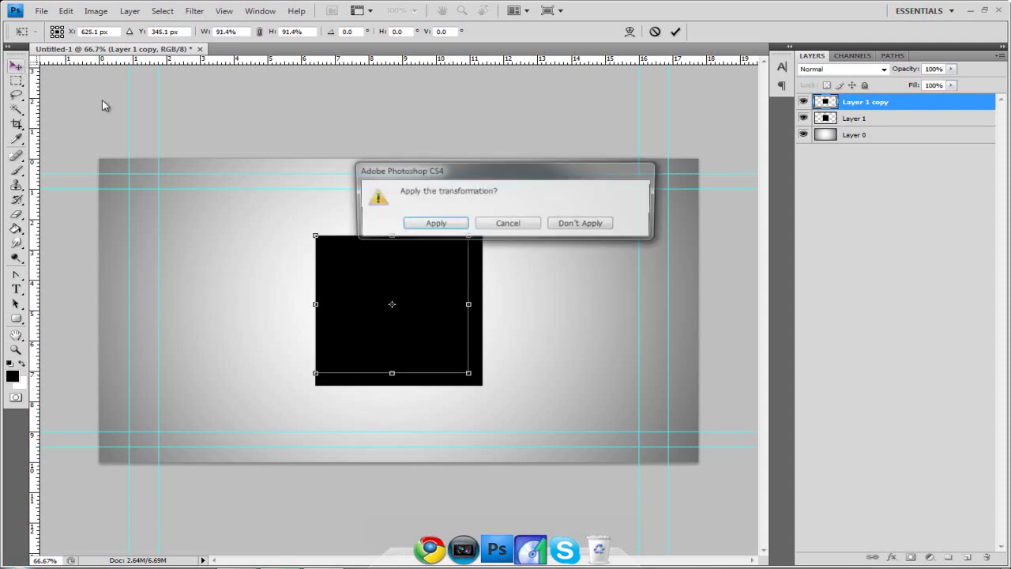
Step: Load the smaller copy's outline, delete it from Layer 1 to leave a frame, and hide the copy
left_click(420, 222)
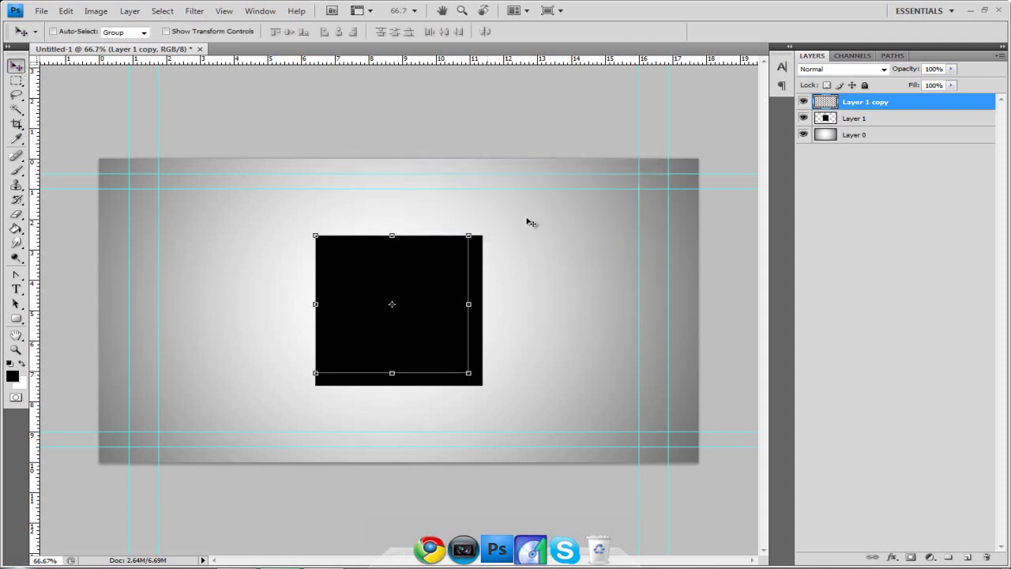
left_click(827, 120, "ctrl")
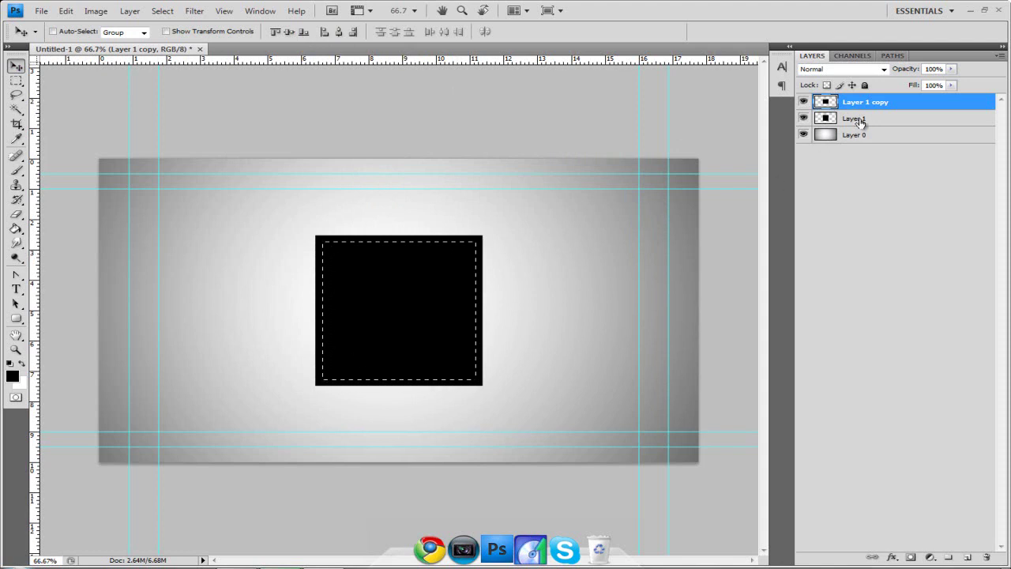
left_click(859, 121)
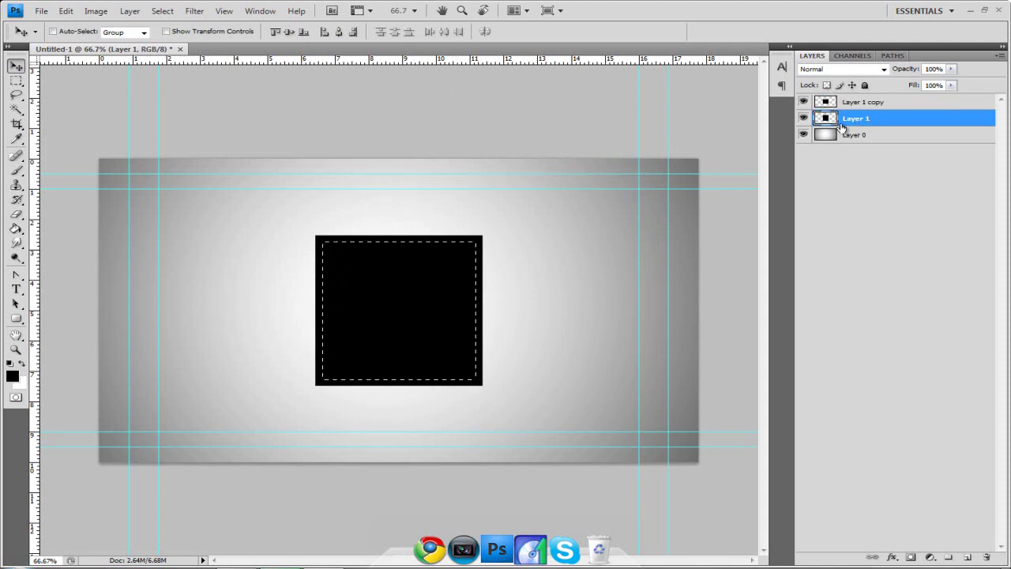
left_click(804, 102)
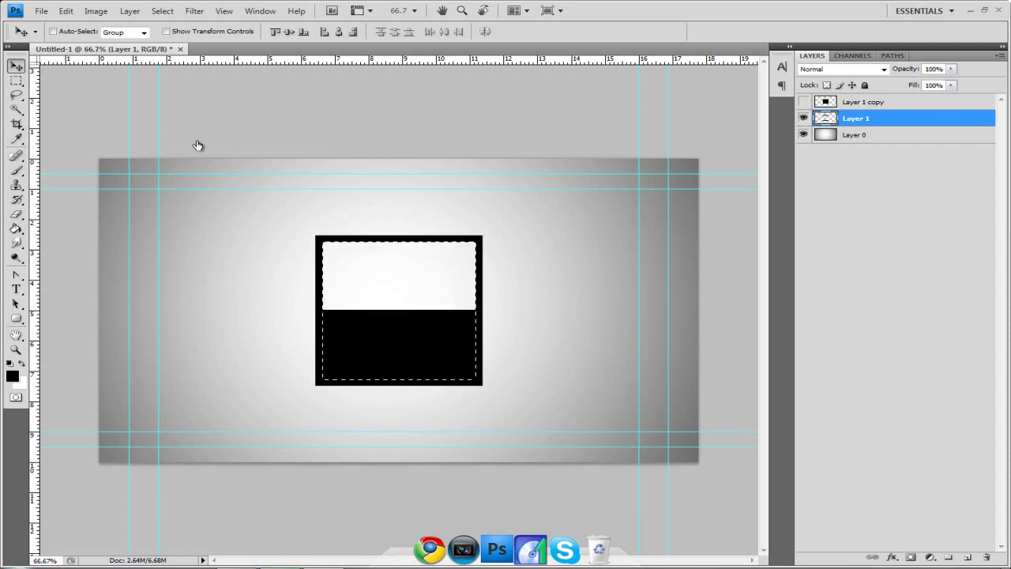
key("Delete")
left_click(16, 80)
key("ctrl+d")
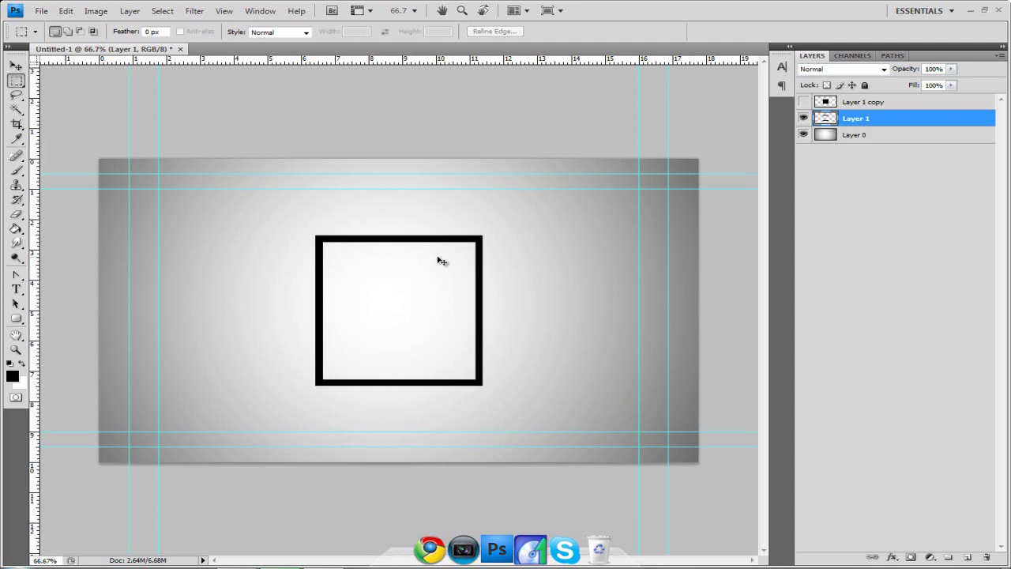
Step: Duplicate the frame layer into copies 2–4, hide copies 3 and 4, and select Layer 1
key("ctrl+plus")
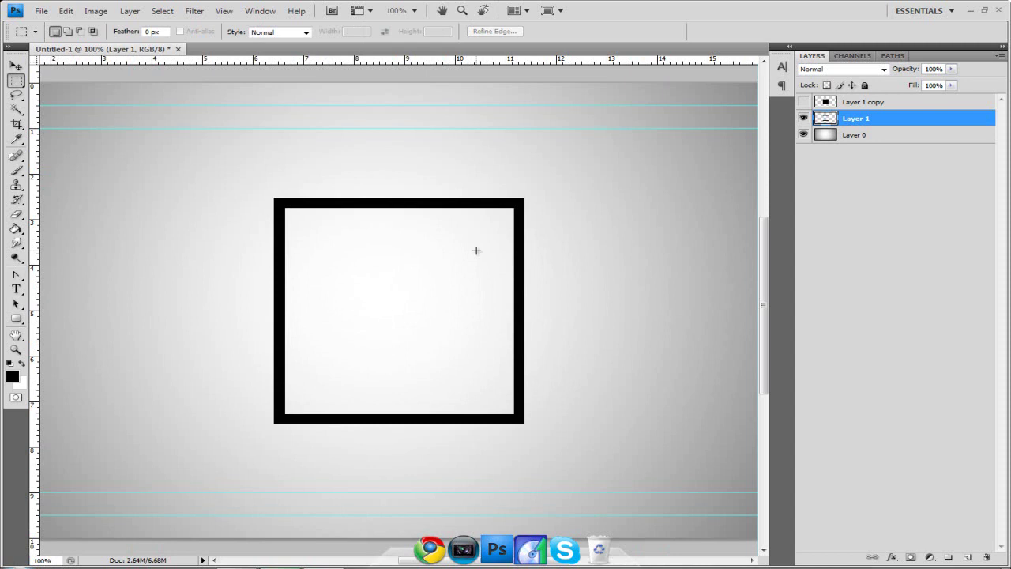
key("ctrl+j")
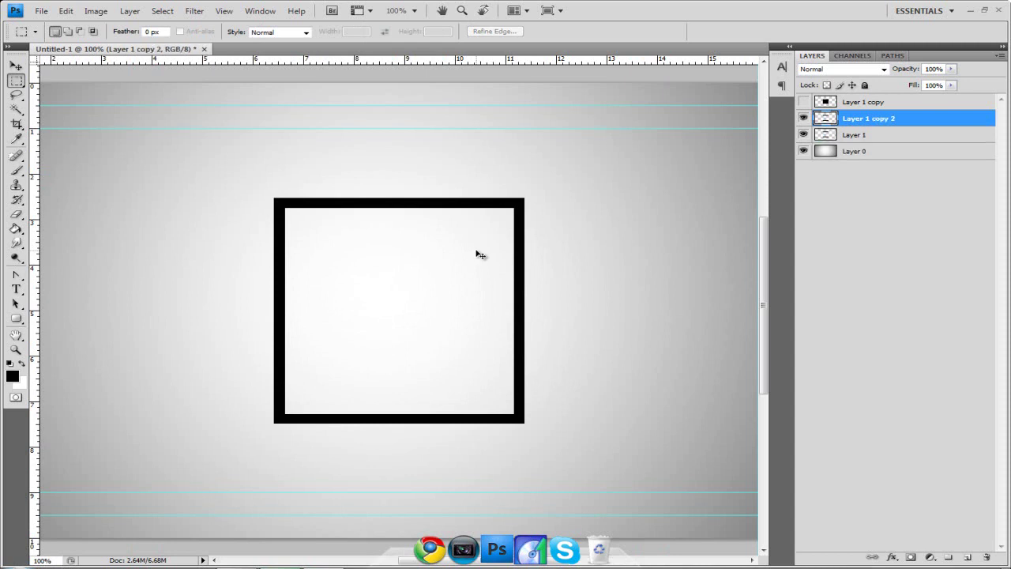
key("ctrl+j")
key("ctrl+j")
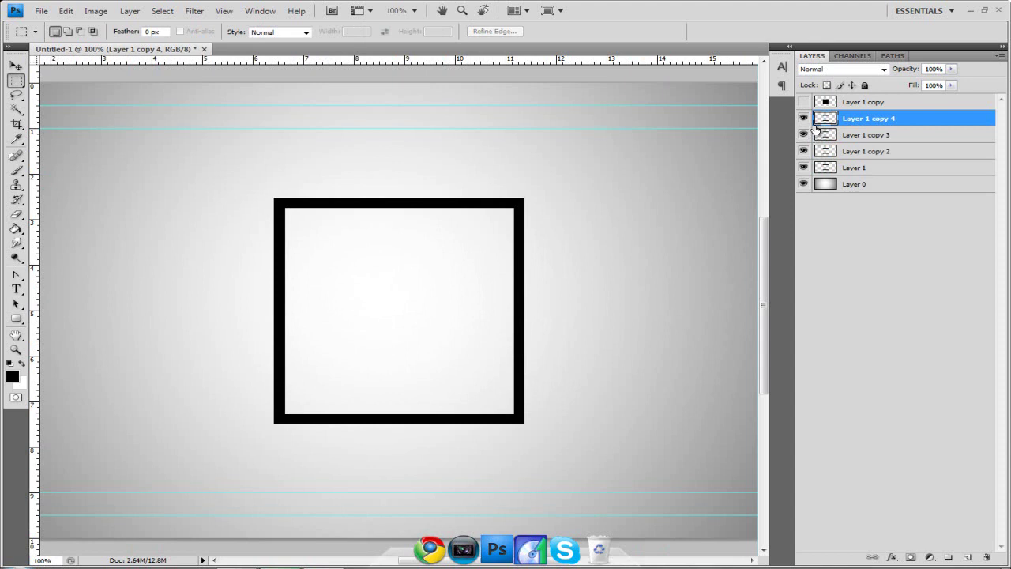
left_click(804, 118)
left_click(804, 134)
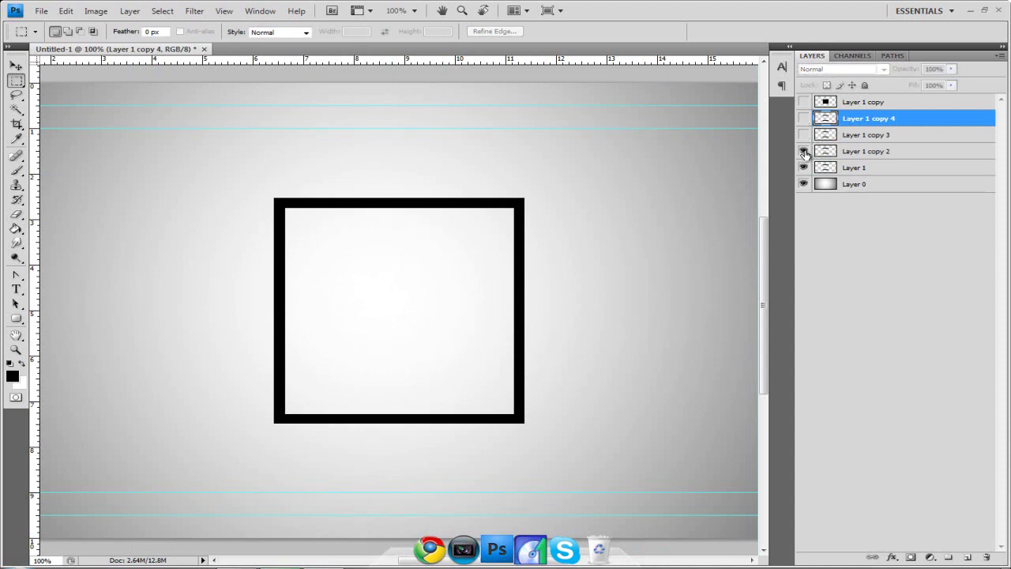
left_click(858, 170)
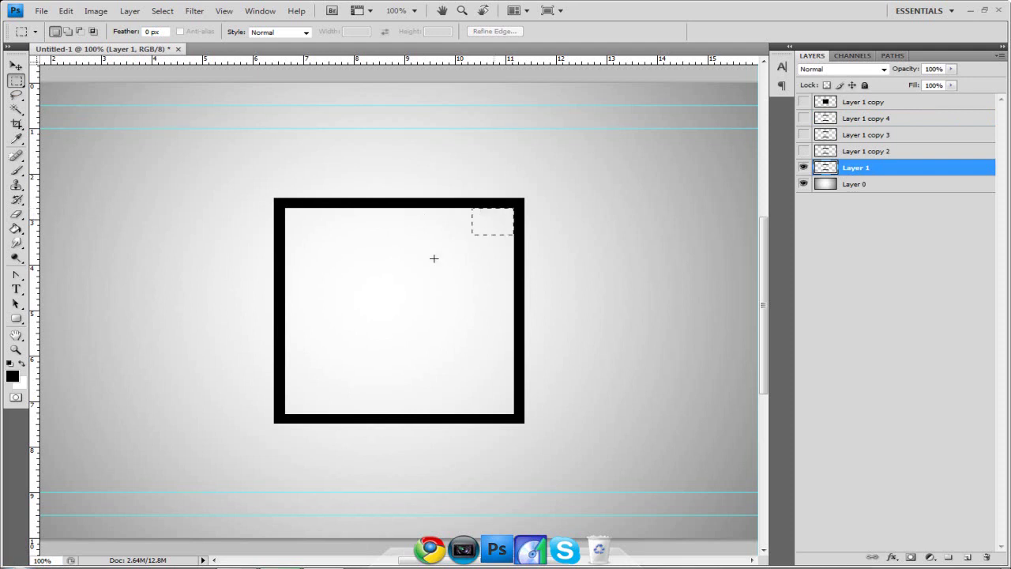
Step: Delete the left, bottom and right sides of Layer 1's frame, keeping only the top bar
left_click_drag(434, 259, 212, 441)
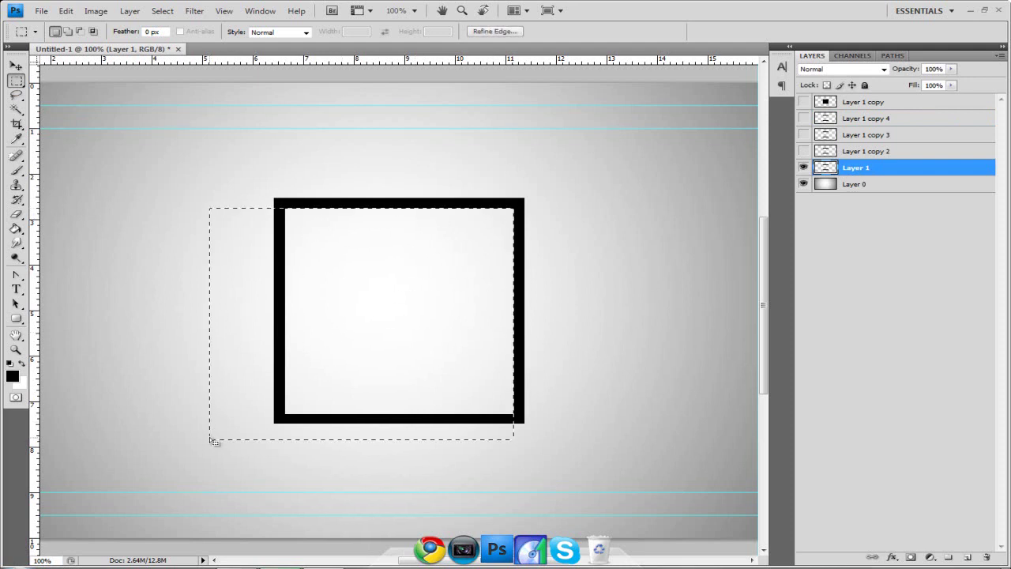
key("Delete")
key("ctrl+d")
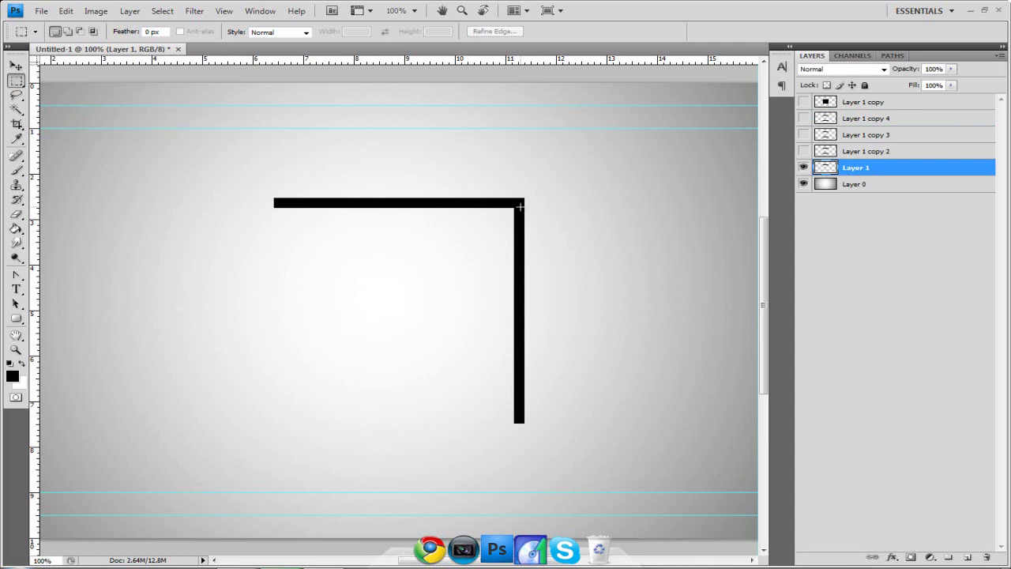
left_click_drag(512, 208, 563, 432)
key("Delete")
key("ctrl+d")
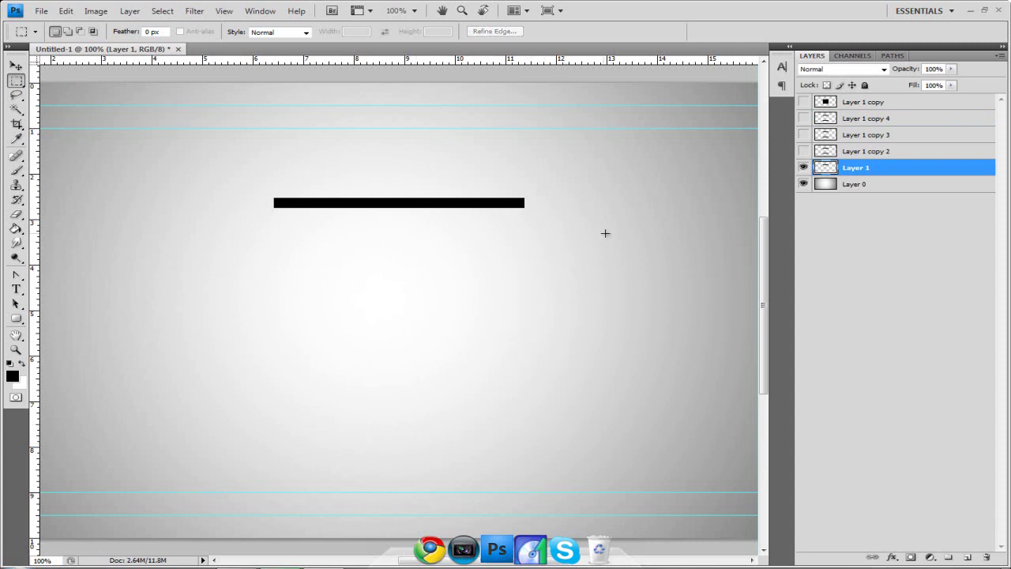
left_click(854, 154)
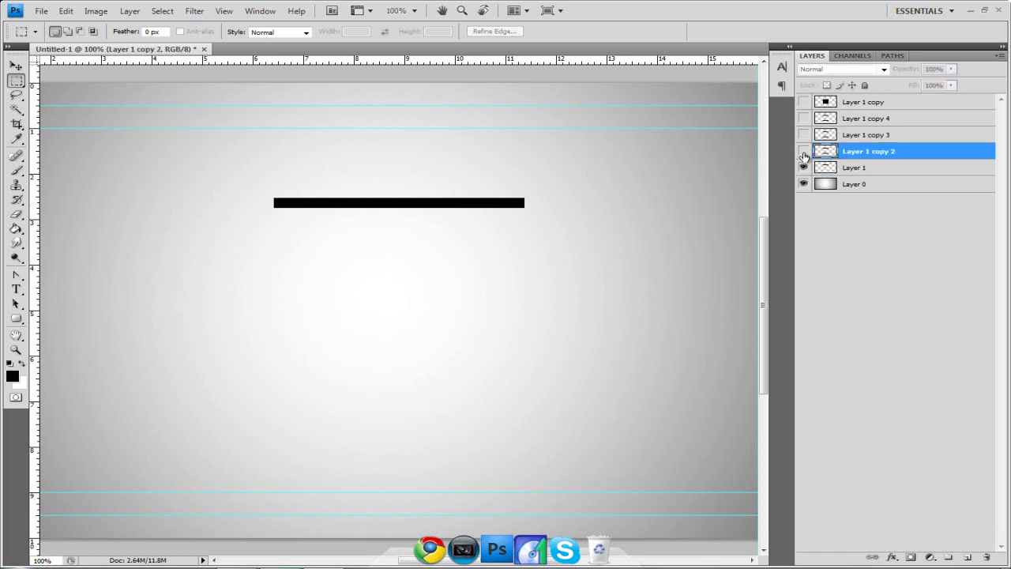
Step: Hide Layer 1, show copy 2, and delete its left and bottom sides
left_click(804, 167)
left_click(803, 150)
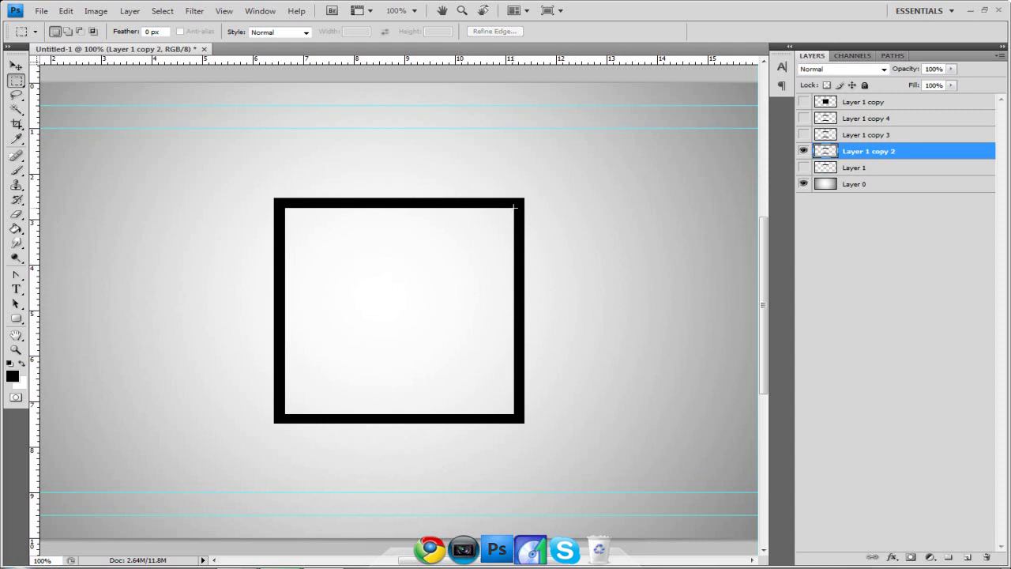
left_click_drag(514, 207, 255, 446)
key("Delete")
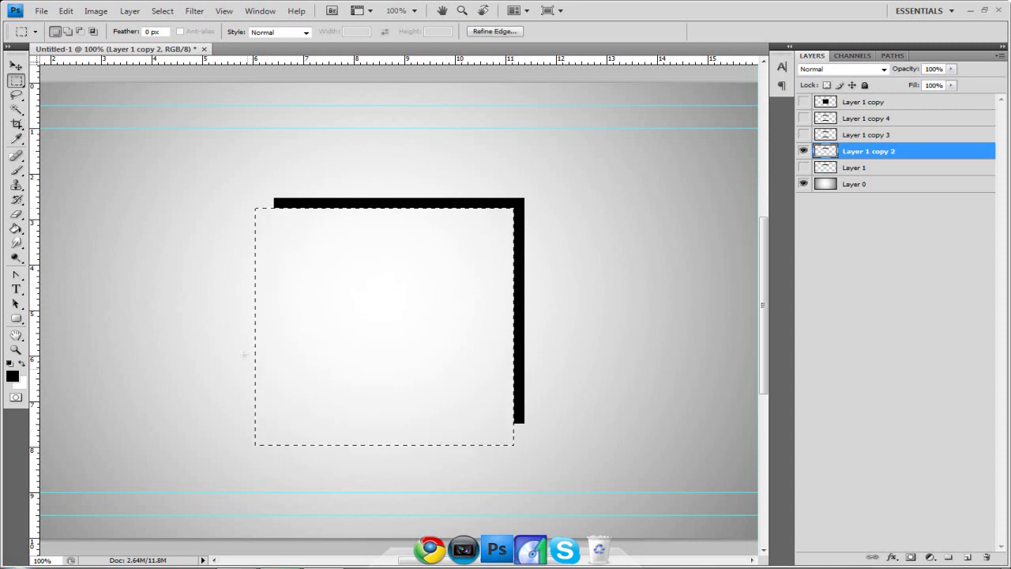
key("ctrl+d")
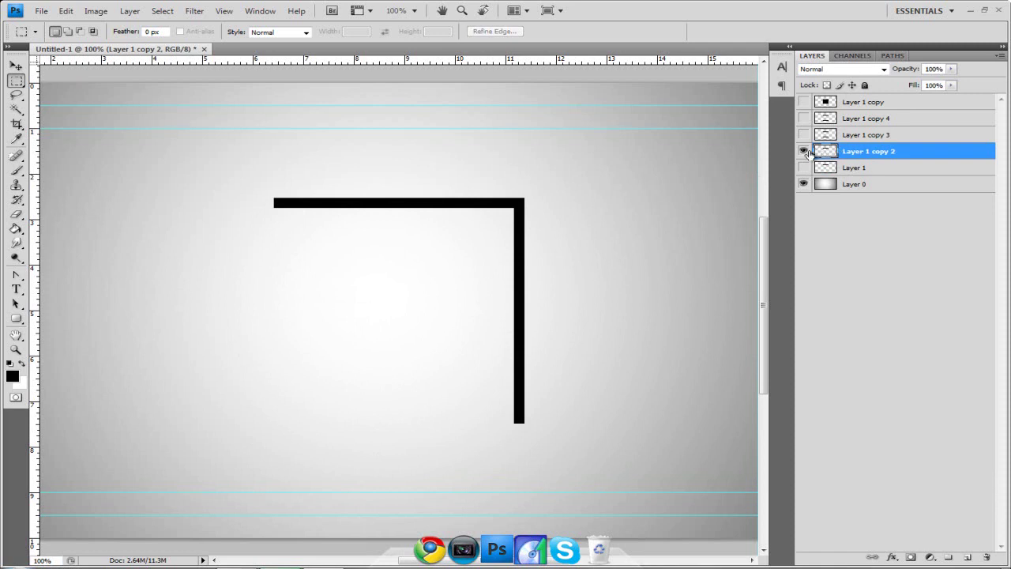
Step: Hide copy 2, show copy 3, and delete only its left side
left_click(804, 151)
left_click(803, 134)
left_click(849, 136)
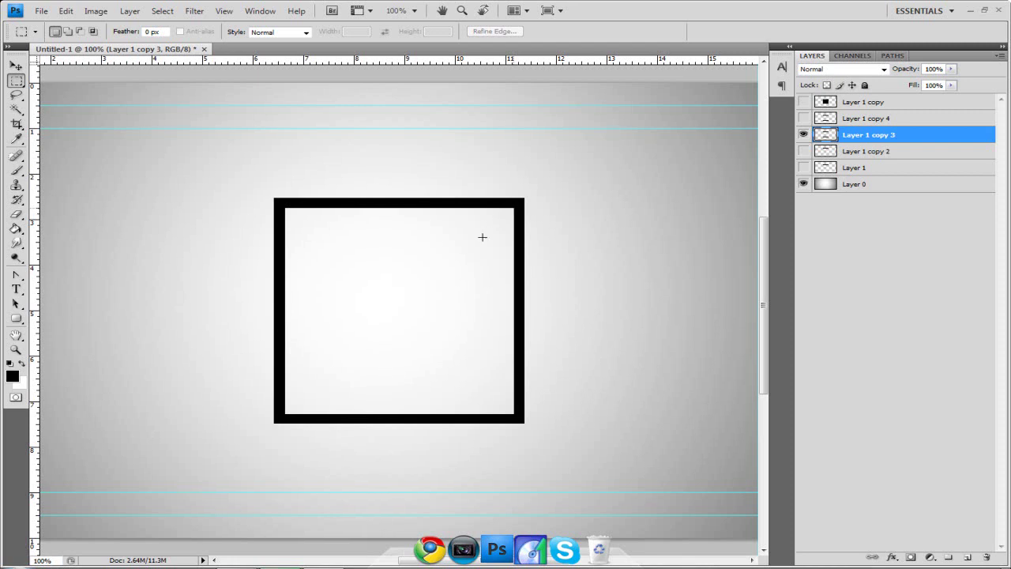
left_click_drag(399, 315, 188, 412)
key("Delete")
key("ctrl+d")
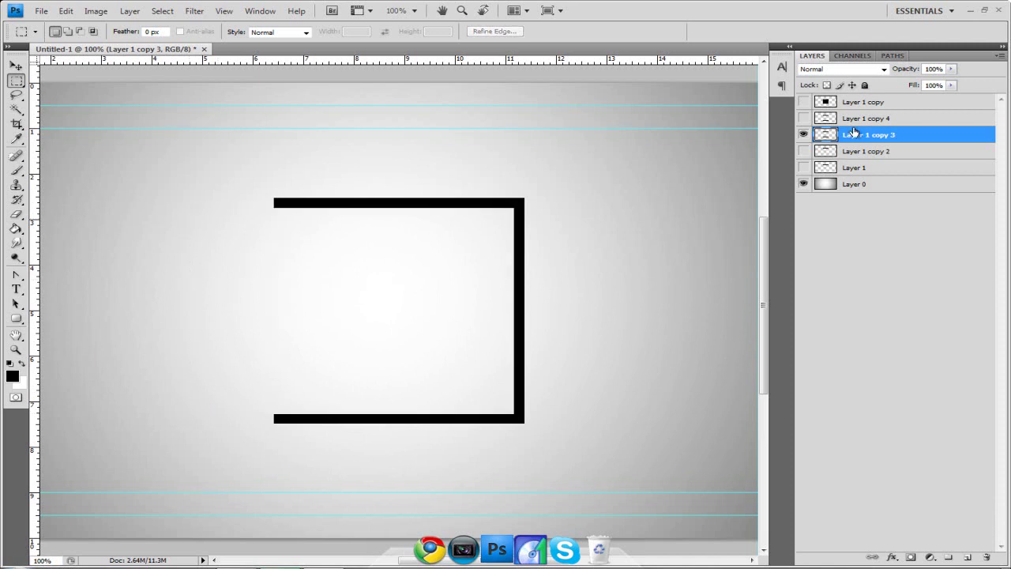
Step: Show Layer 1 copy 4 and apply Drop Shadow plus Chisel Hard Bevel and Emboss styles
left_click(860, 119)
left_click(803, 135)
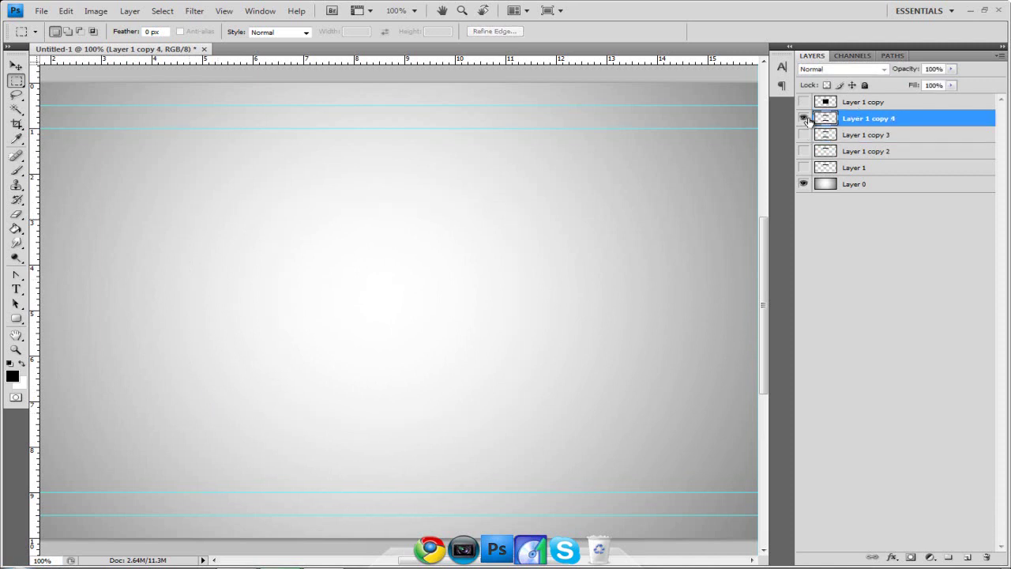
left_click(803, 118)
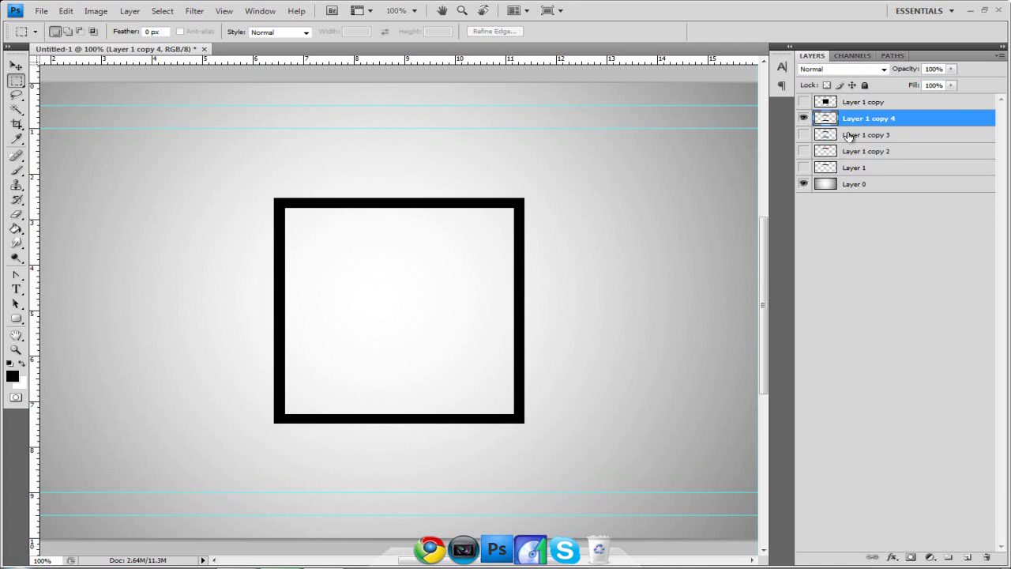
double_click(907, 123)
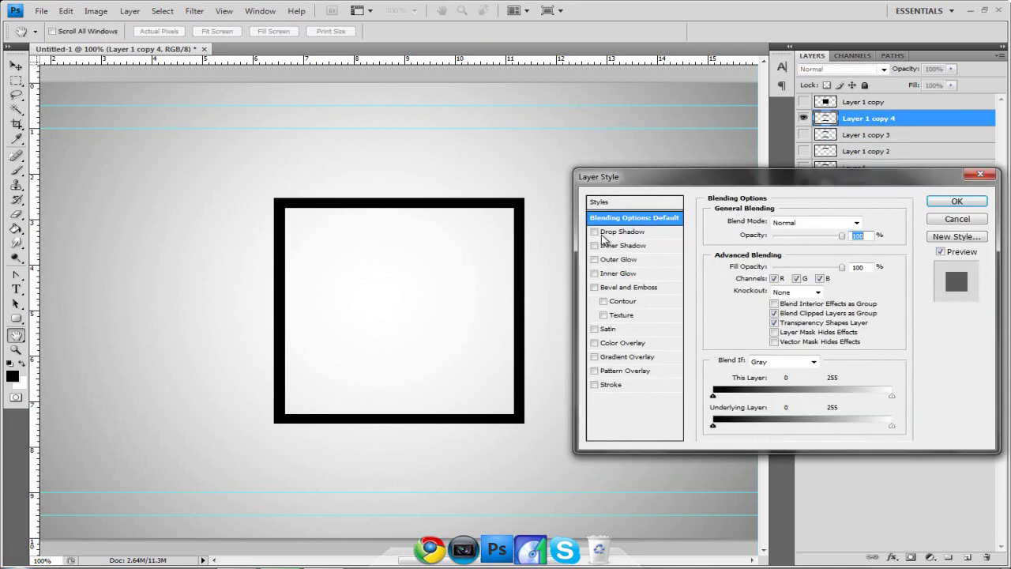
left_click(595, 232)
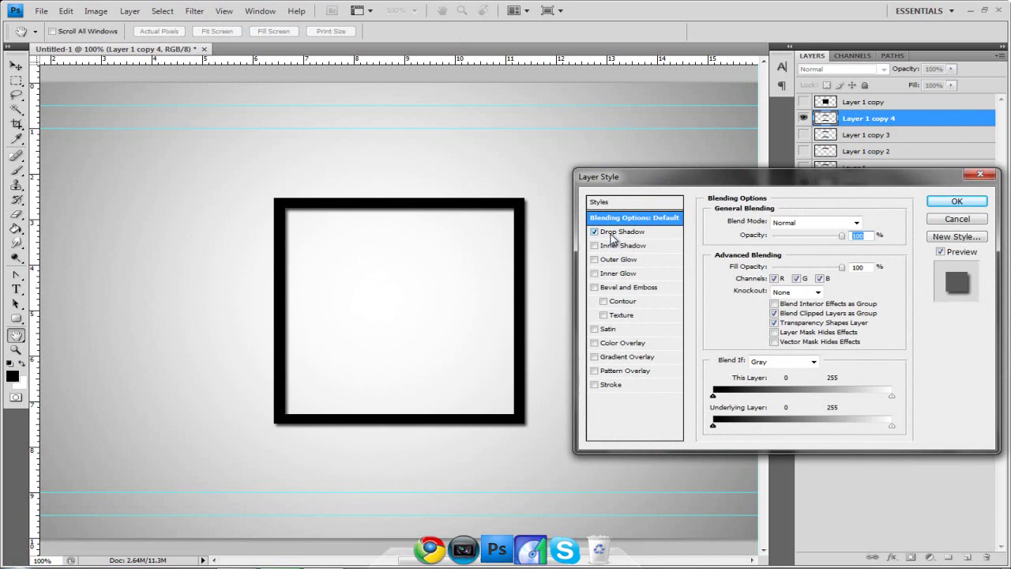
left_click(625, 234)
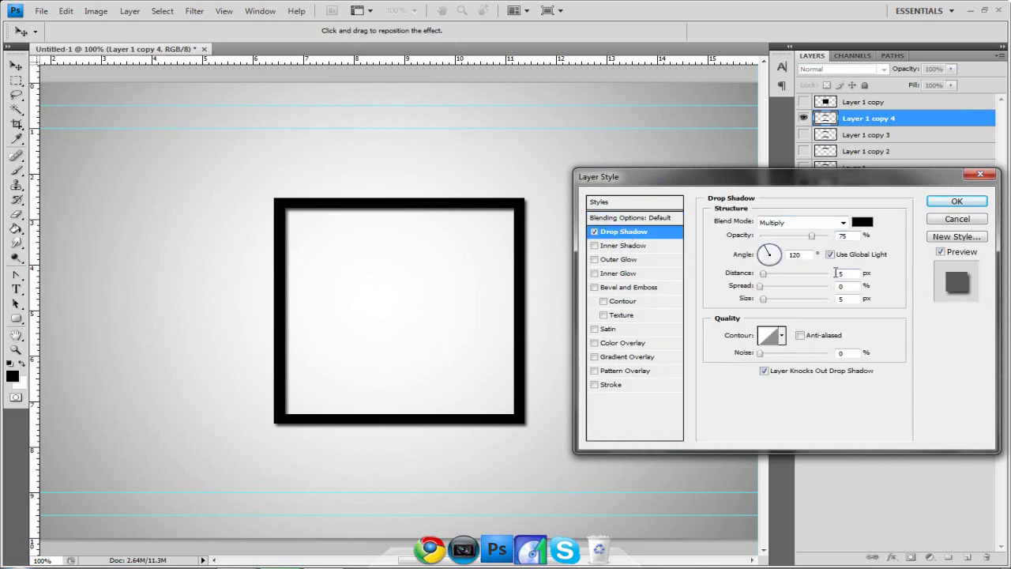
left_click(630, 288)
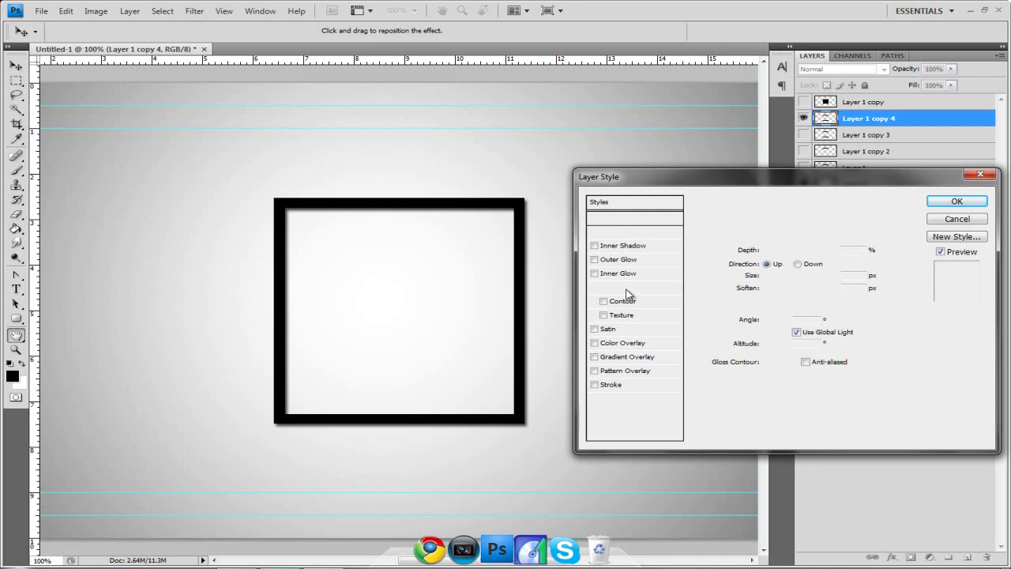
left_click(788, 237)
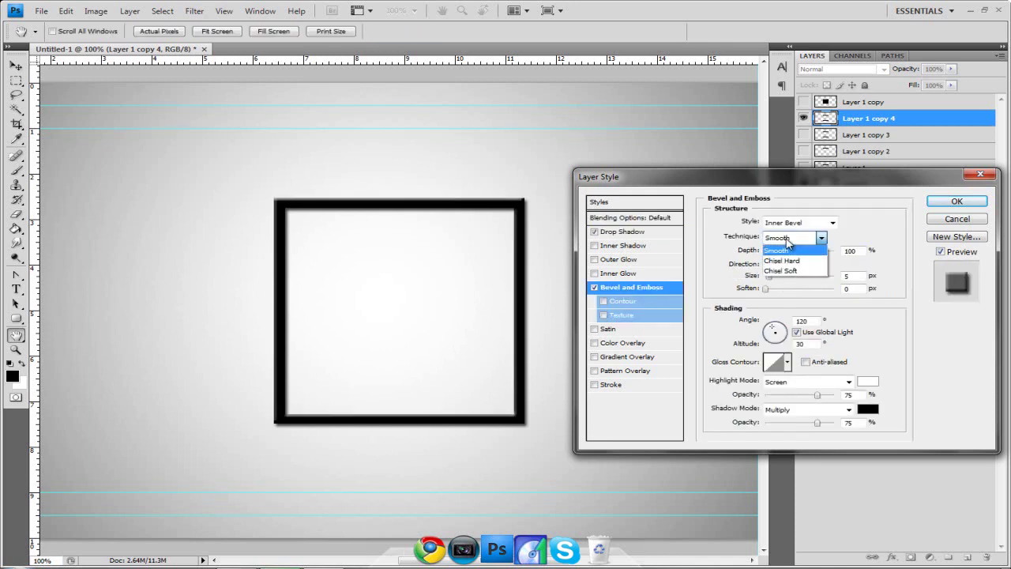
left_click(790, 262)
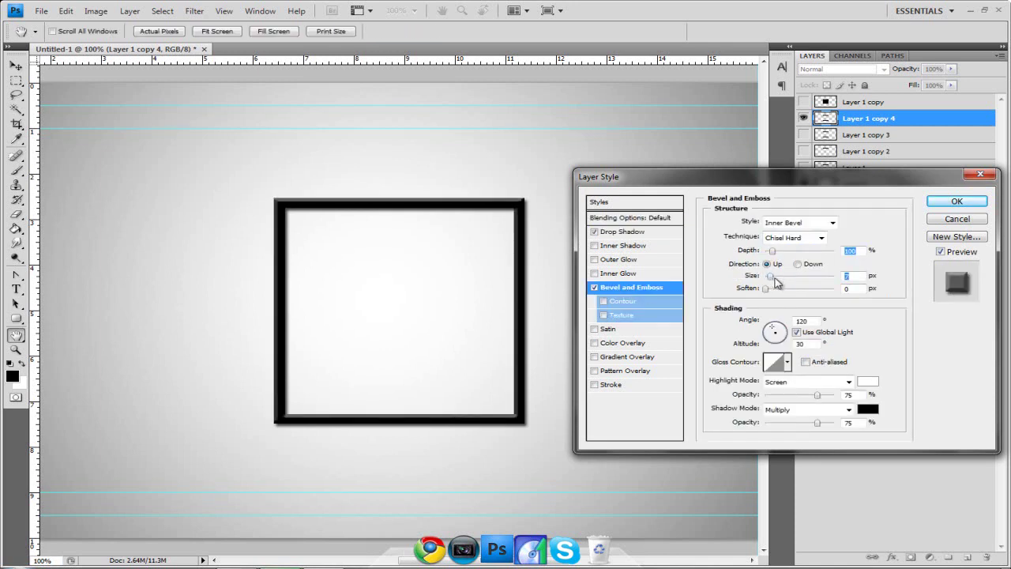
left_click(966, 202)
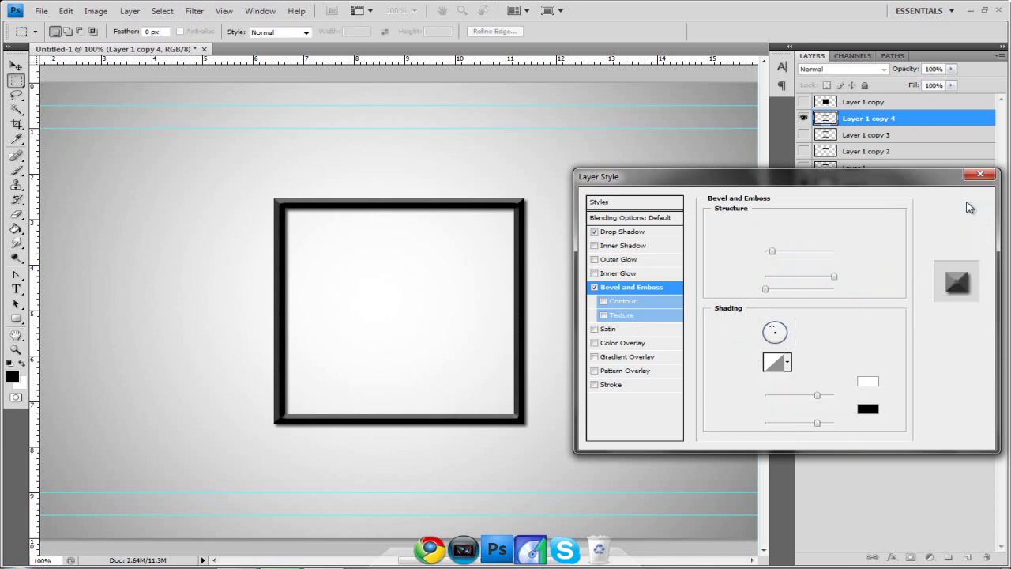
right_click(938, 140)
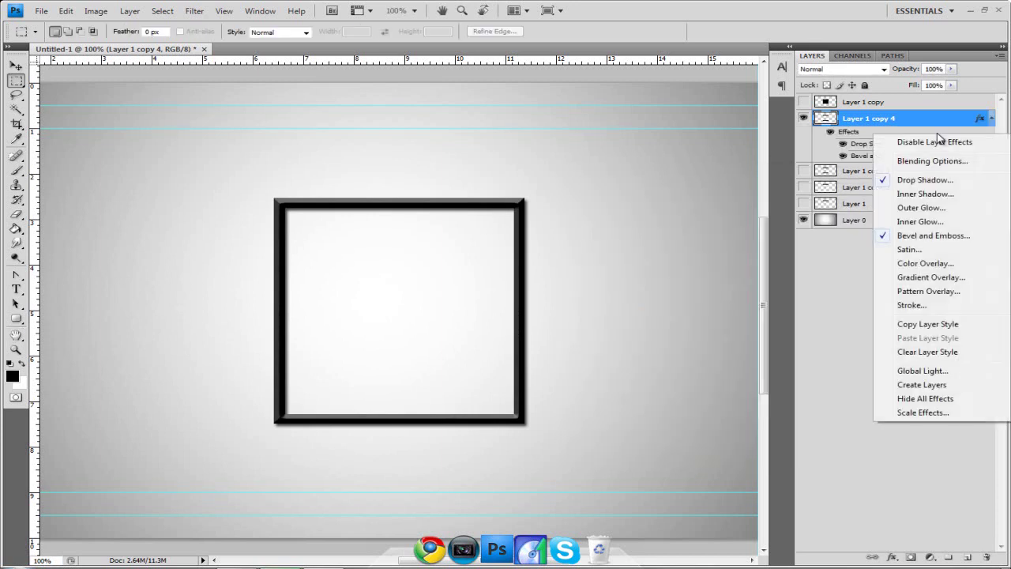
Step: Copy Layer 1 copy 4's layer style, keeping its effects in place
right_click(986, 122)
left_click(981, 121)
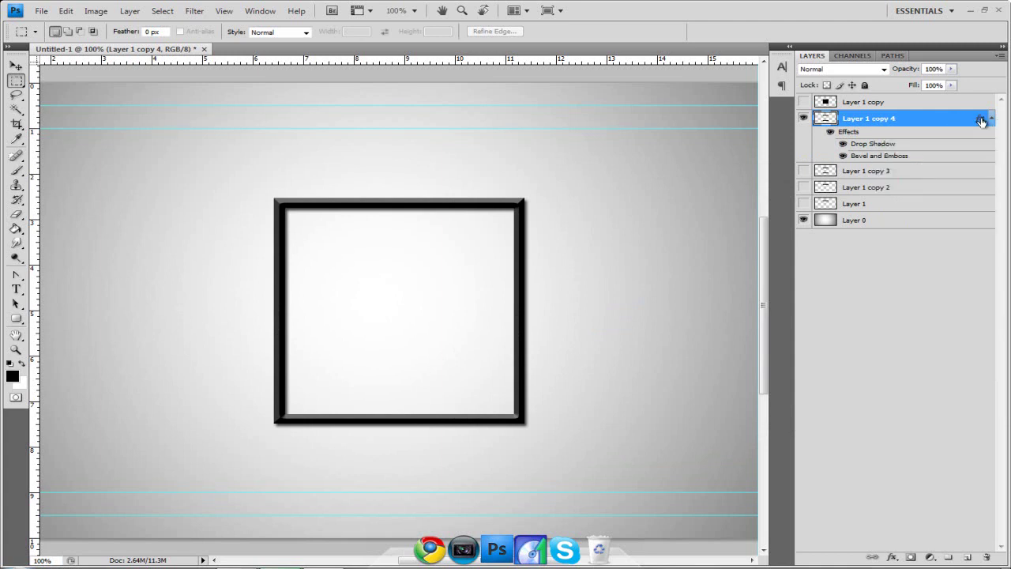
mouse_move(981, 121)
left_mouse_down()
mouse_move(958, 171)
mouse_move(987, 120)
left_mouse_up()
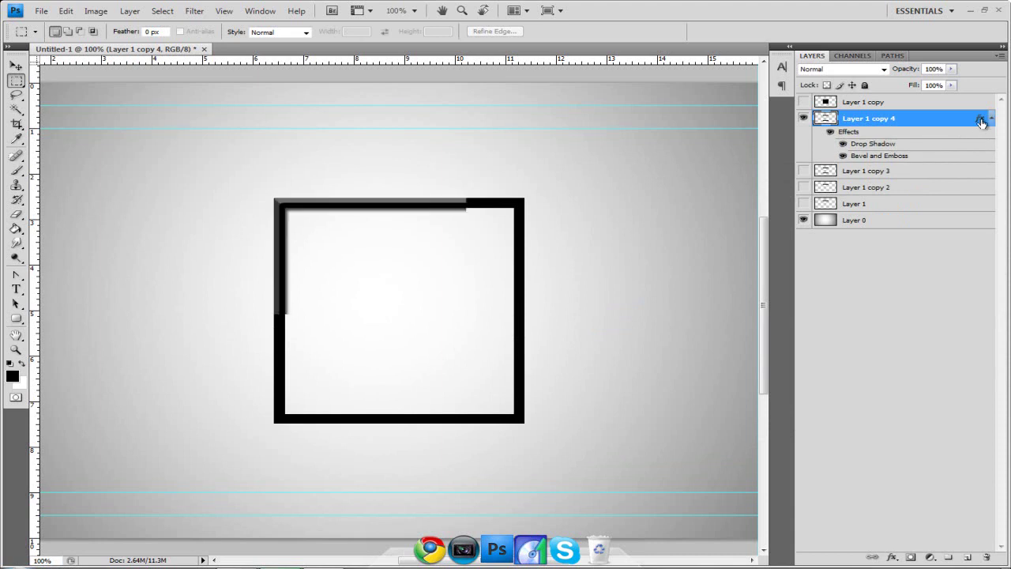
left_click(992, 120)
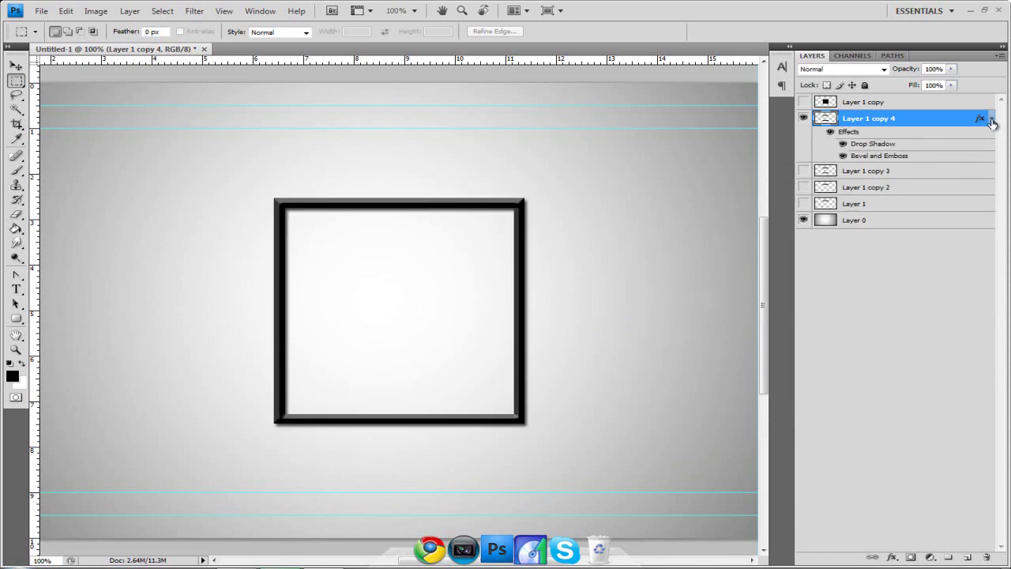
right_click(917, 138)
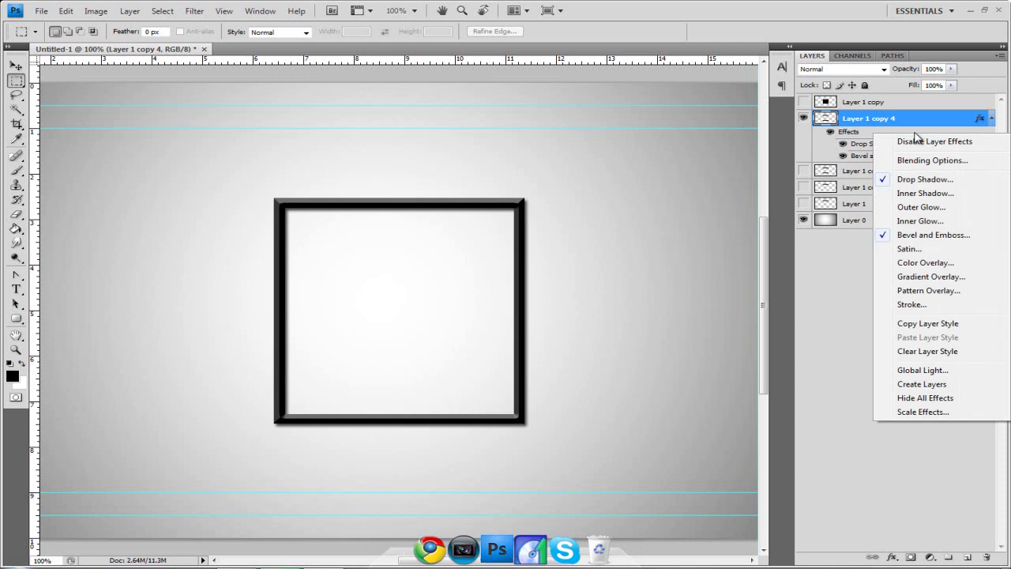
left_click(933, 324)
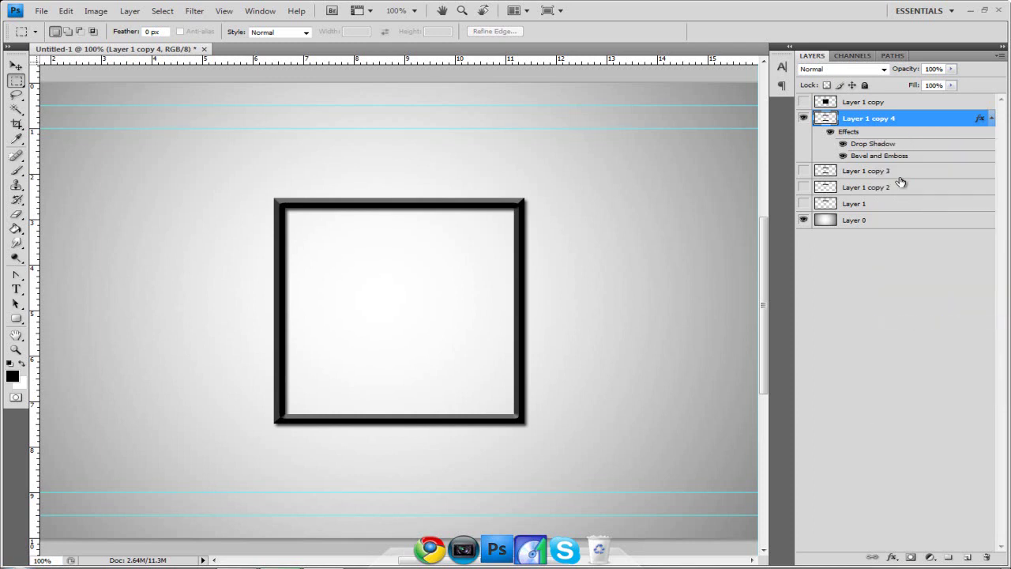
Step: Paste the style onto Layer 1 copy 3, copy 2 and Layer 1, then hide Layer 1
left_click(905, 172)
right_click(921, 171)
left_click(911, 411)
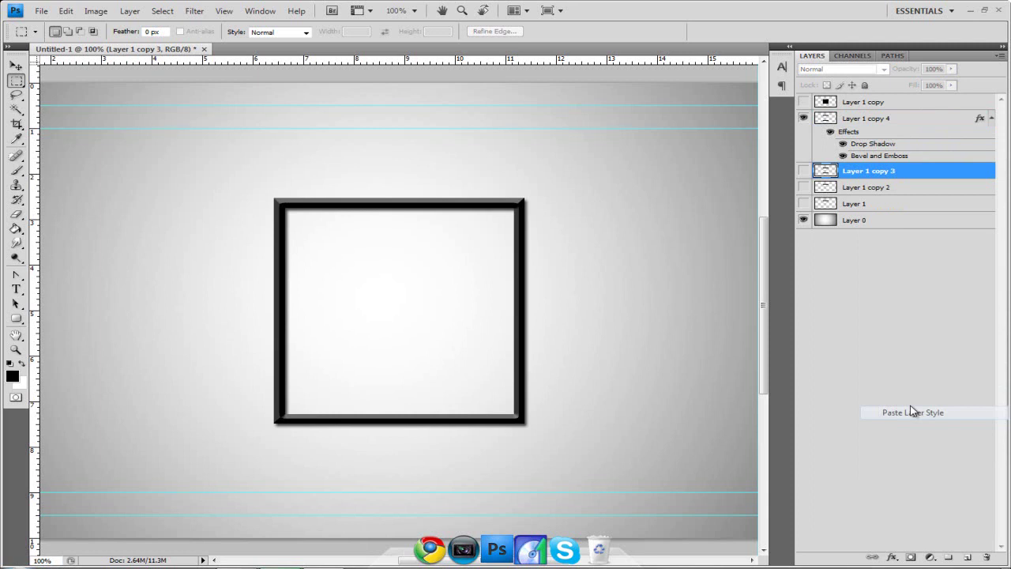
right_click(943, 228)
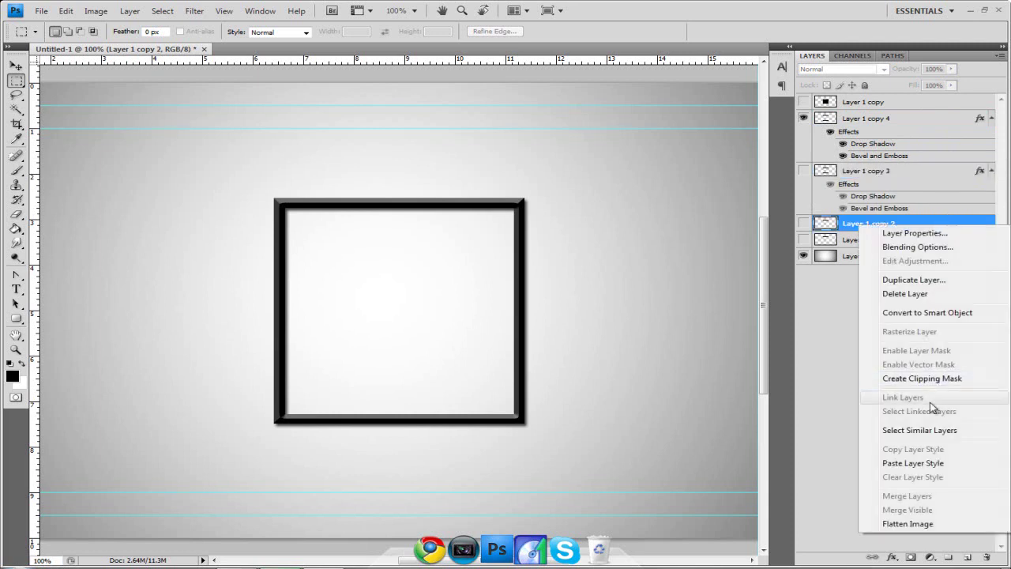
left_click(926, 468)
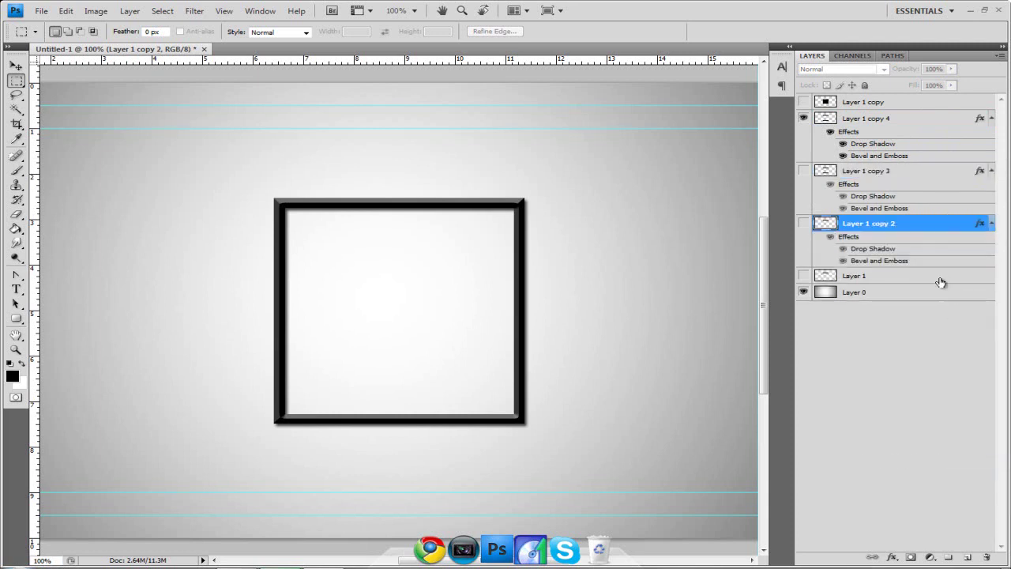
right_click(940, 282)
left_click(894, 497)
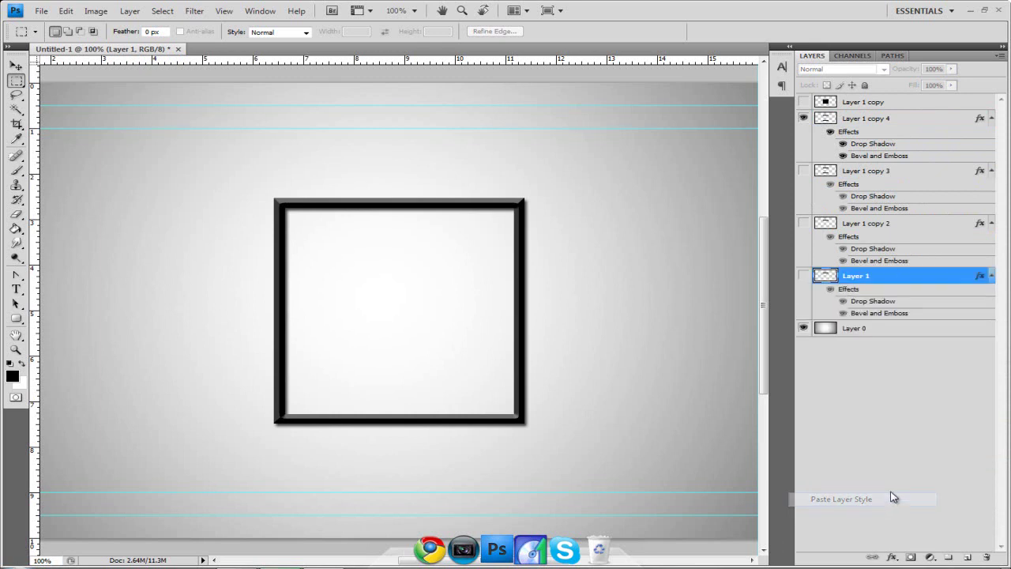
left_click(803, 276)
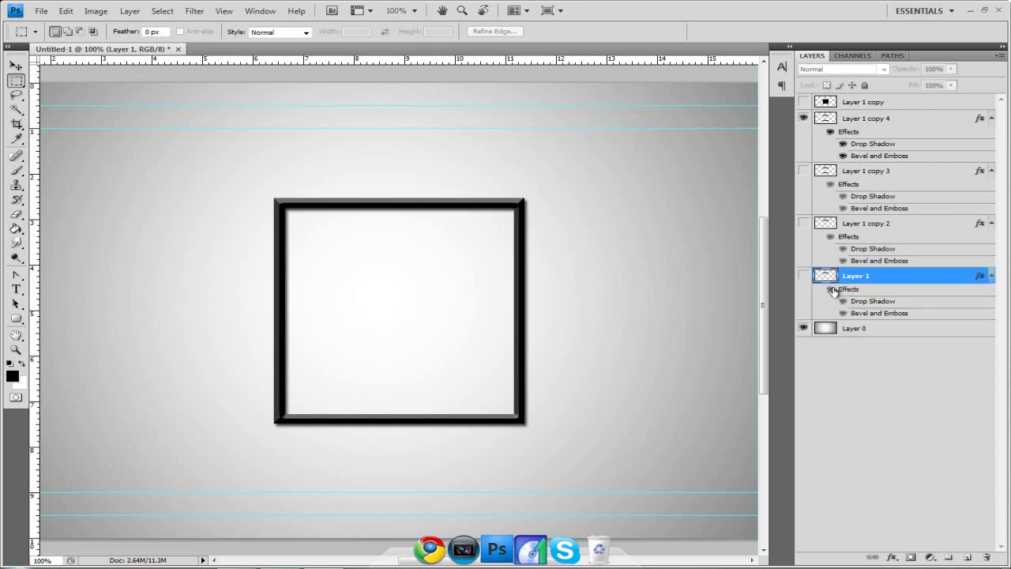
Step: Duplicate the Layer 1 copy 4 frame layer with Ctrl+J
left_click(869, 120)
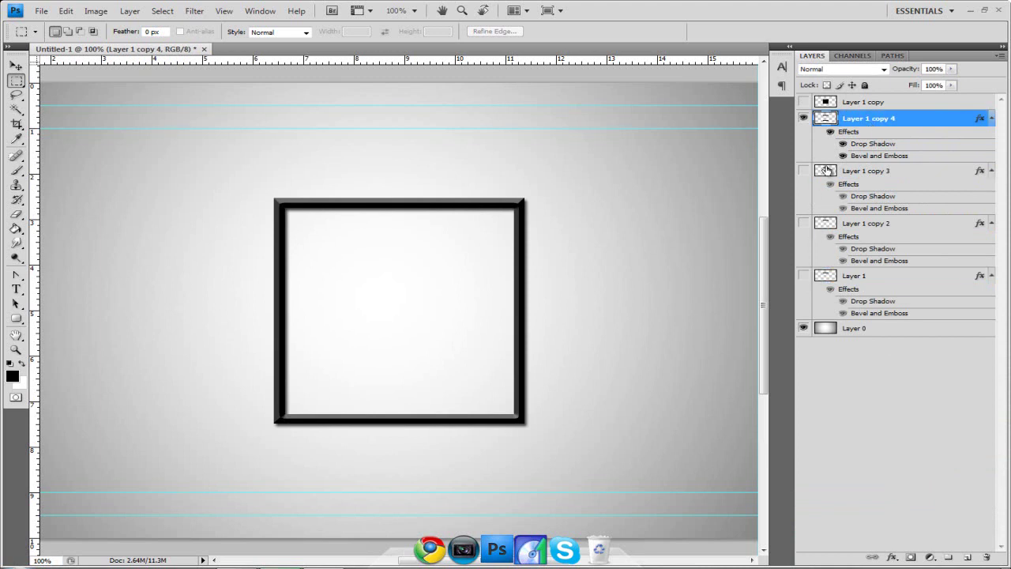
left_click(803, 120)
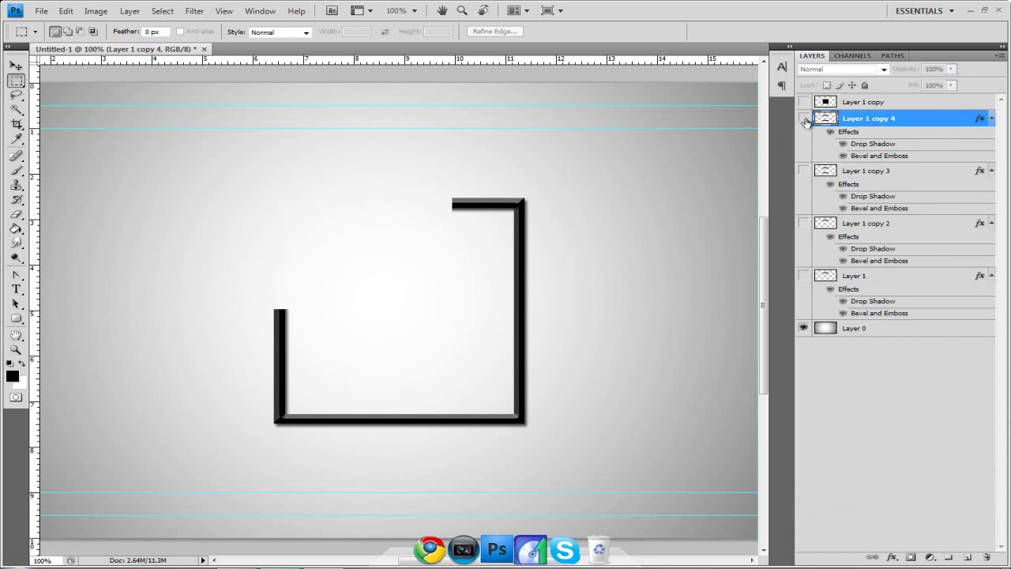
left_click(804, 120)
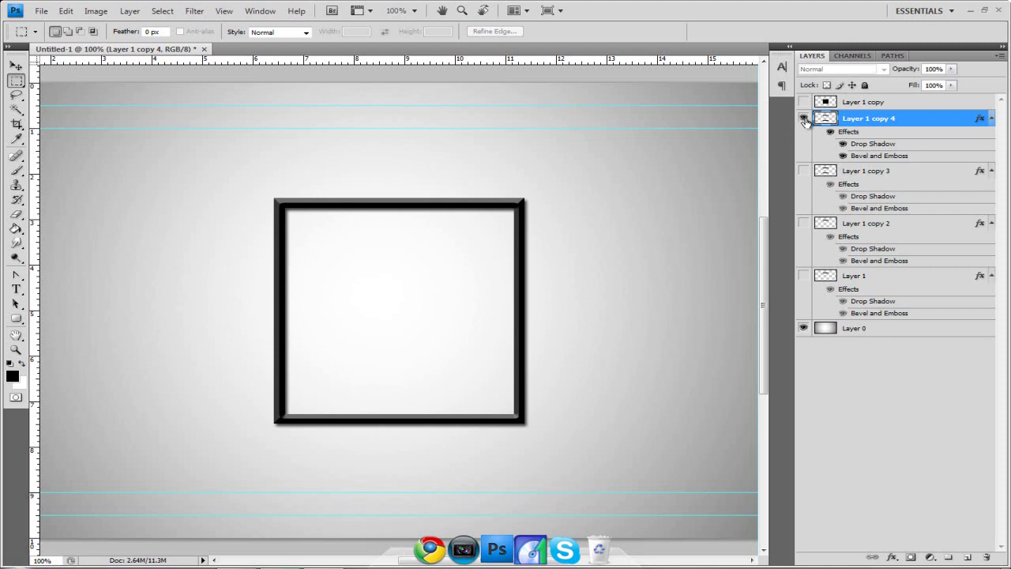
key("ctrl+j")
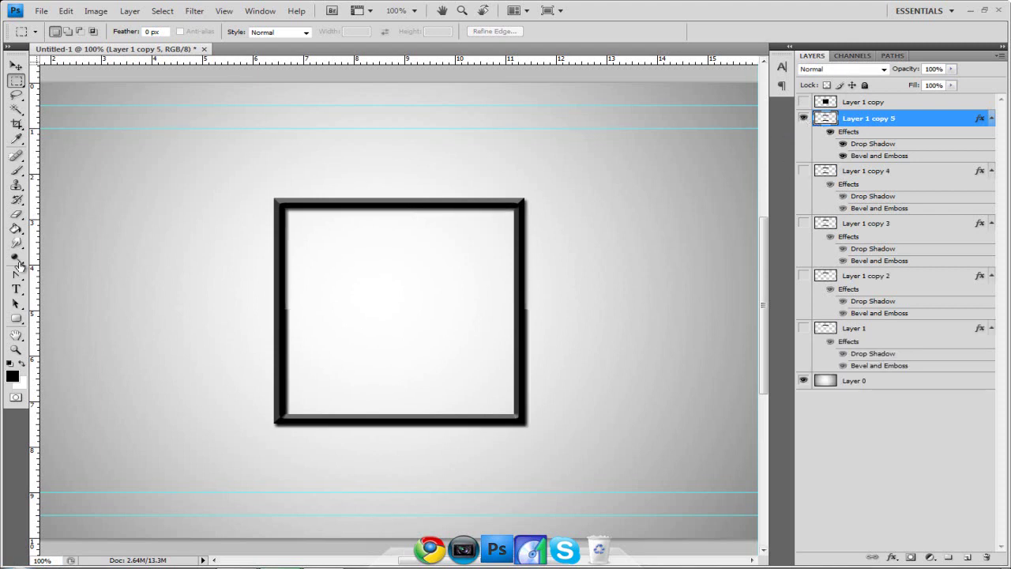
Step: Type 'GV' as a new text layer inside the frame and commit it
left_click(15, 289)
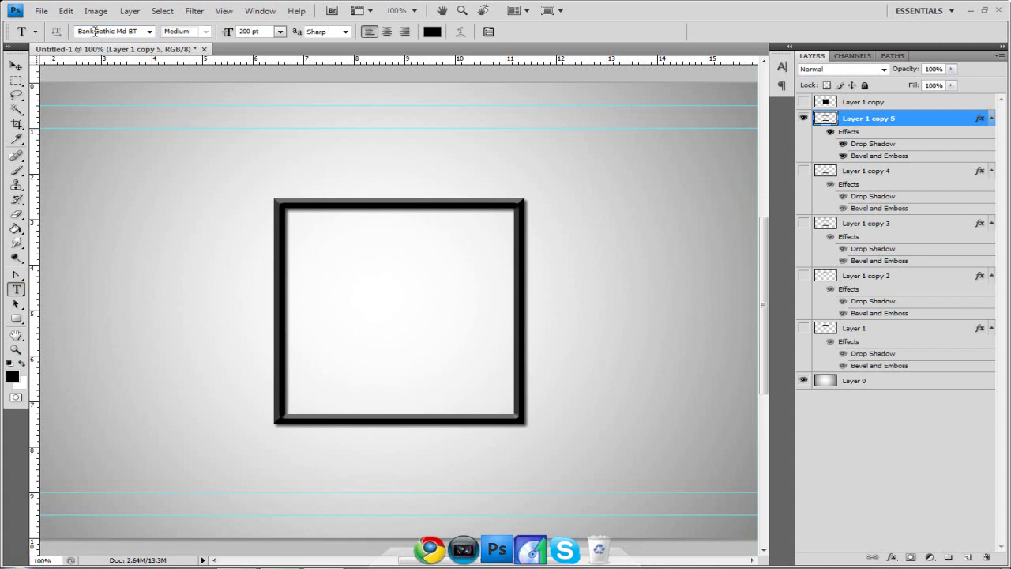
left_click(306, 335)
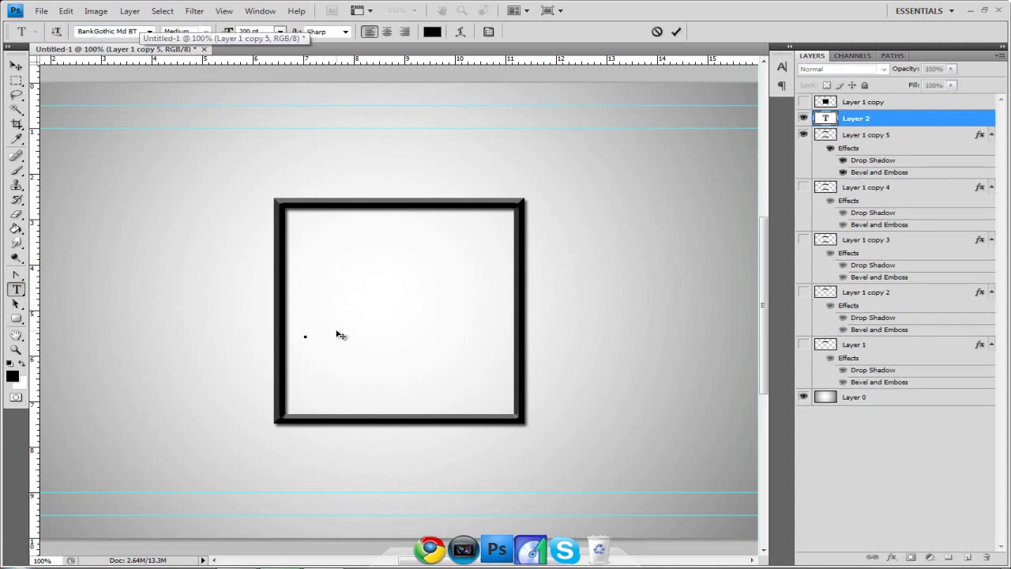
type("GV")
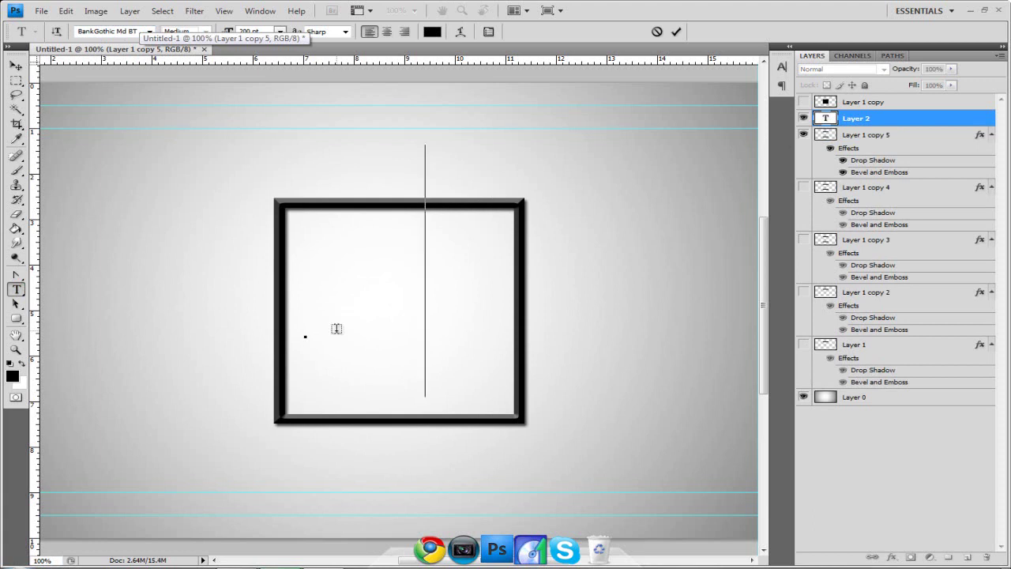
left_click(16, 66)
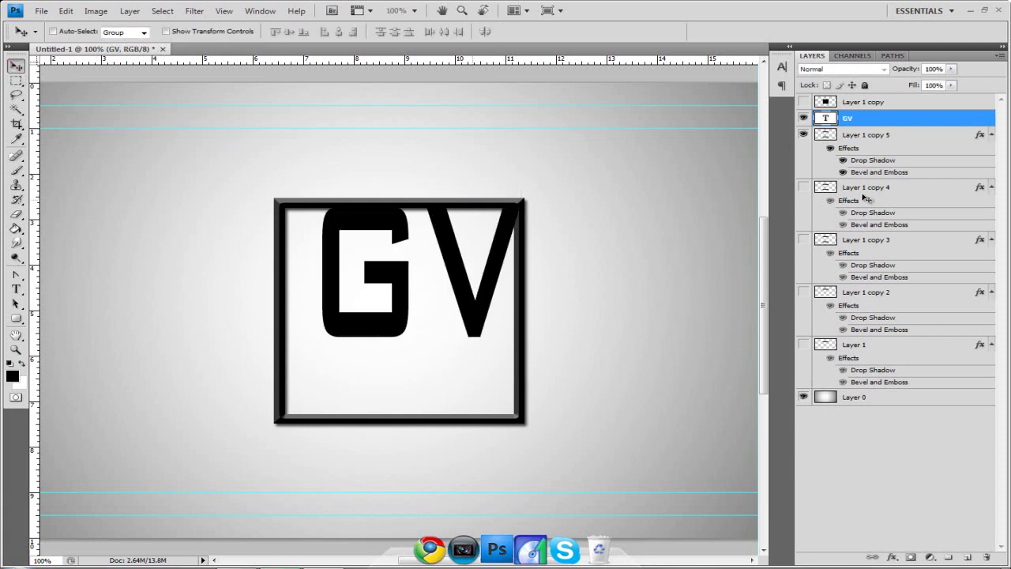
Step: Centre the GV text horizontally and vertically within the frame's selection, then deselect
left_click(832, 139, "ctrl")
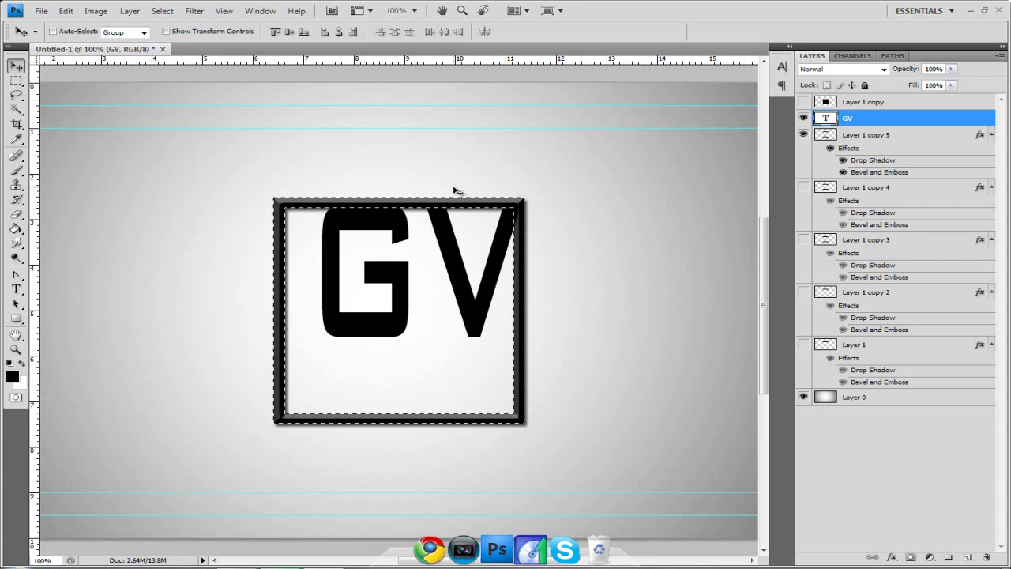
left_click(338, 32)
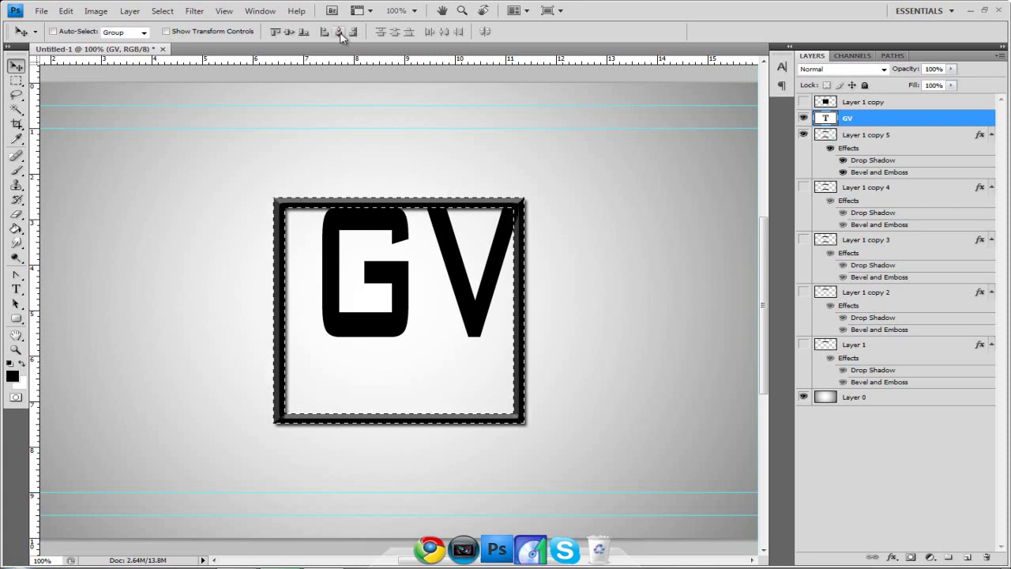
left_click(289, 31)
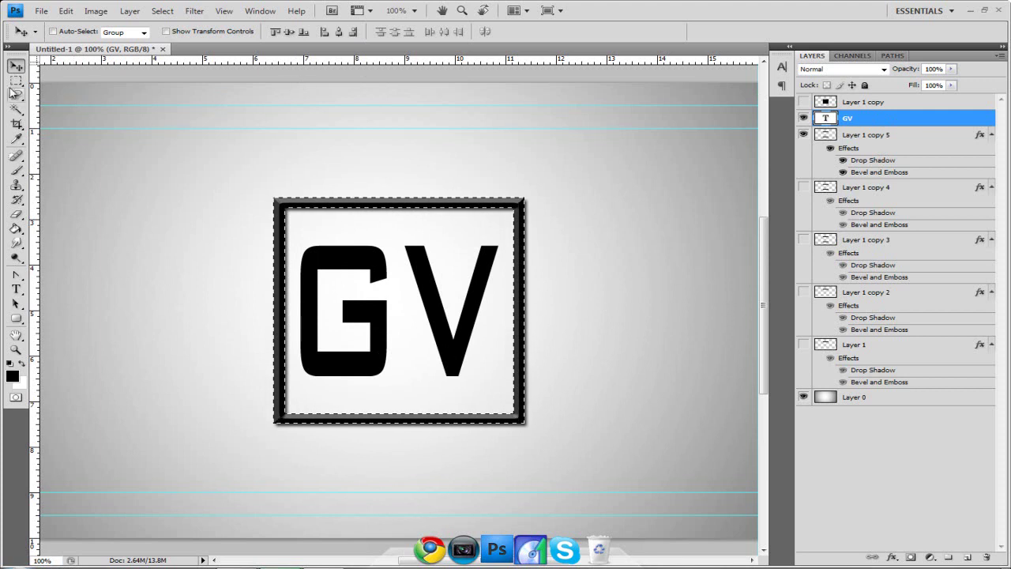
key("m")
key("ctrl+d")
Step: Paste the frame's bevel layer style onto GV and merge it with Layer 1 copy 5
right_click(884, 119)
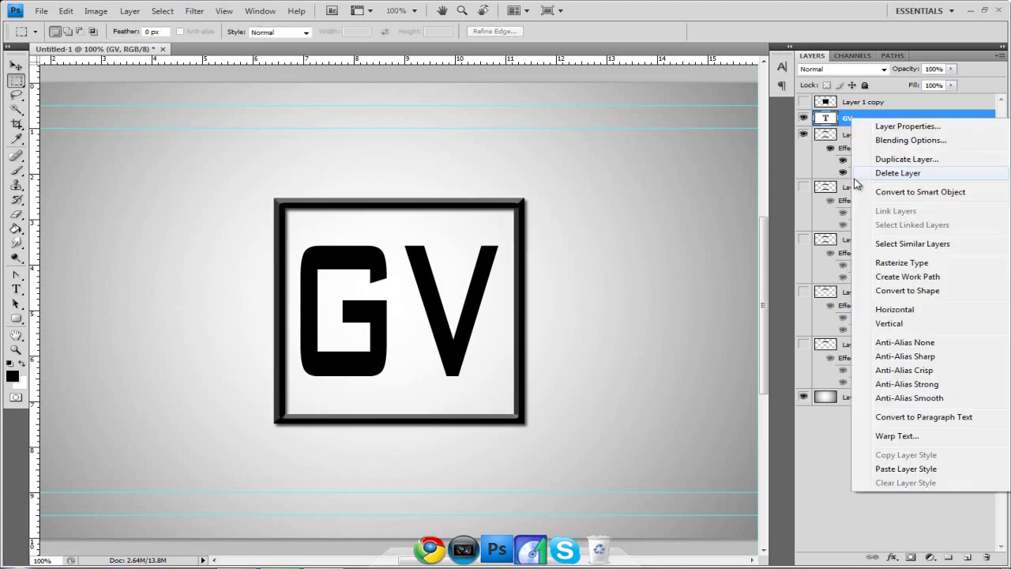
left_click(927, 469)
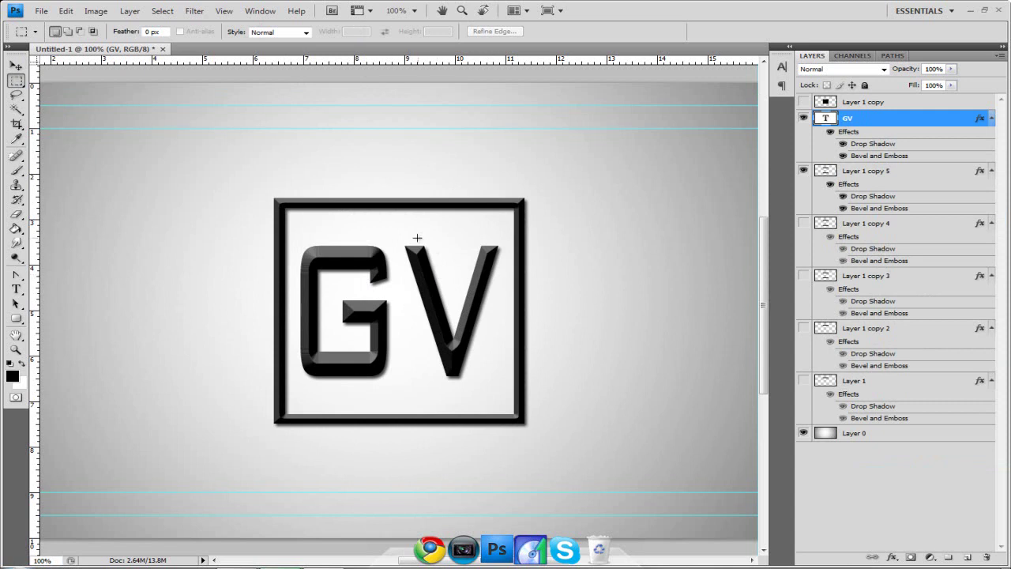
left_click(907, 178, "ctrl")
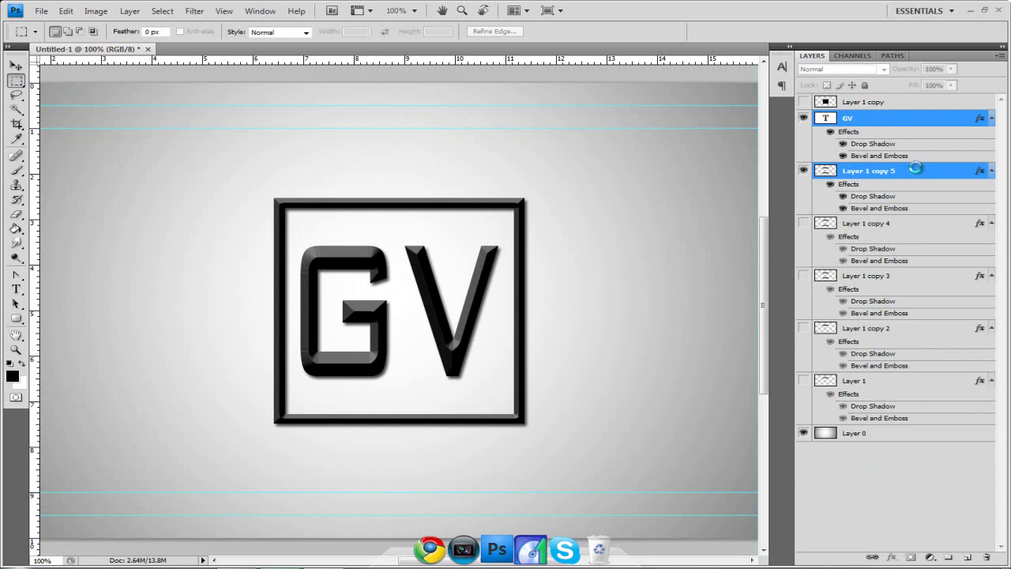
key("ctrl+e")
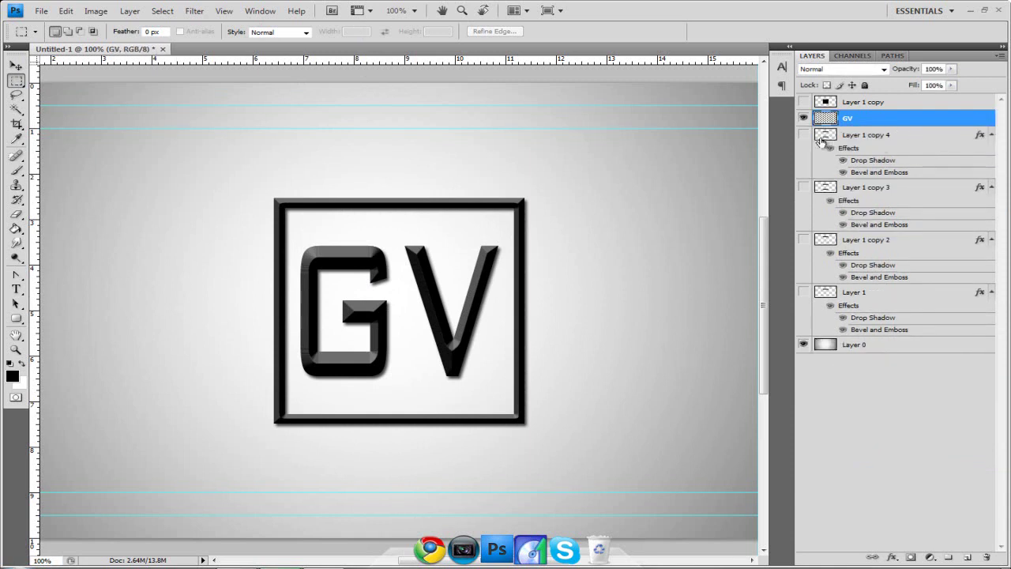
Step: Duplicate the GV layer and hide the GV copy
left_click(804, 117)
left_click(803, 118)
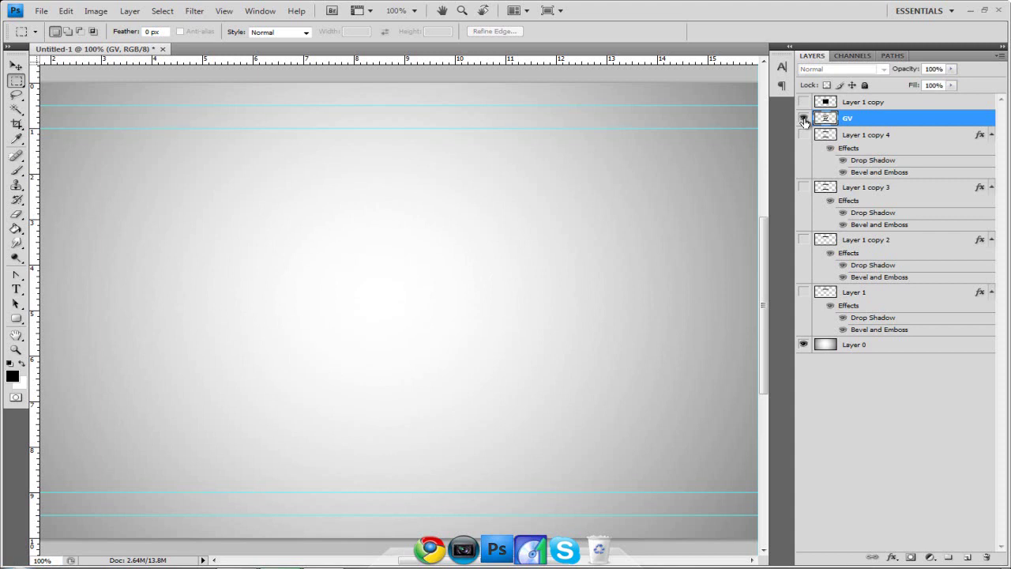
key("ctrl+j")
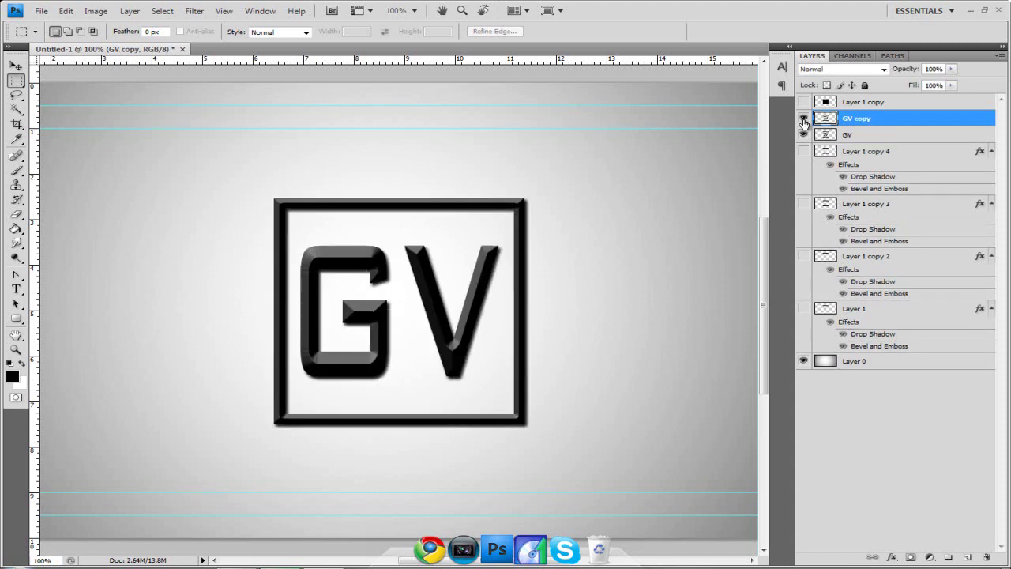
left_click(804, 119)
Step: Delete the letter V from the GV layer, deselect, and hide both GV layers
left_click(879, 135)
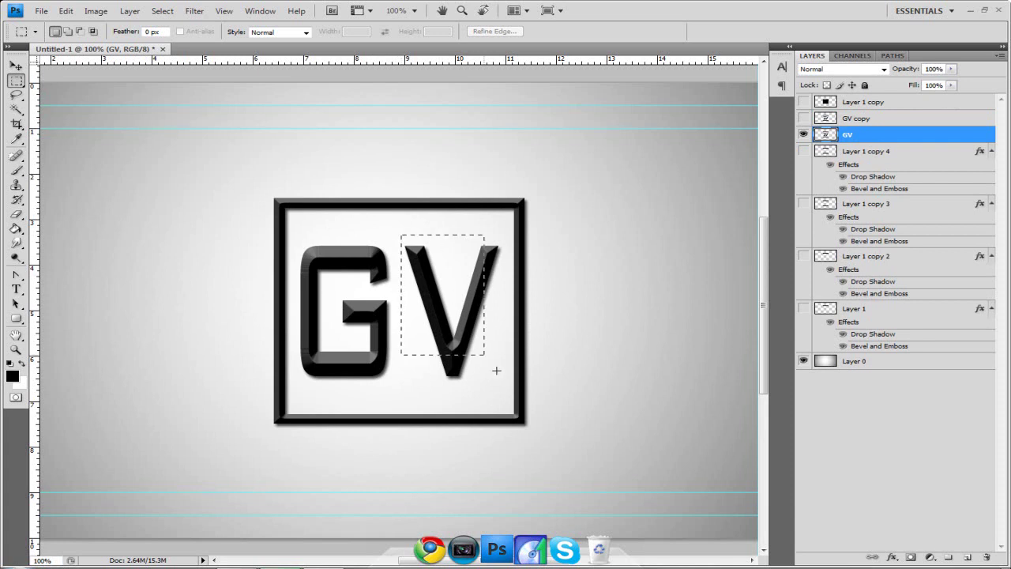
left_click_drag(496, 370, 506, 387)
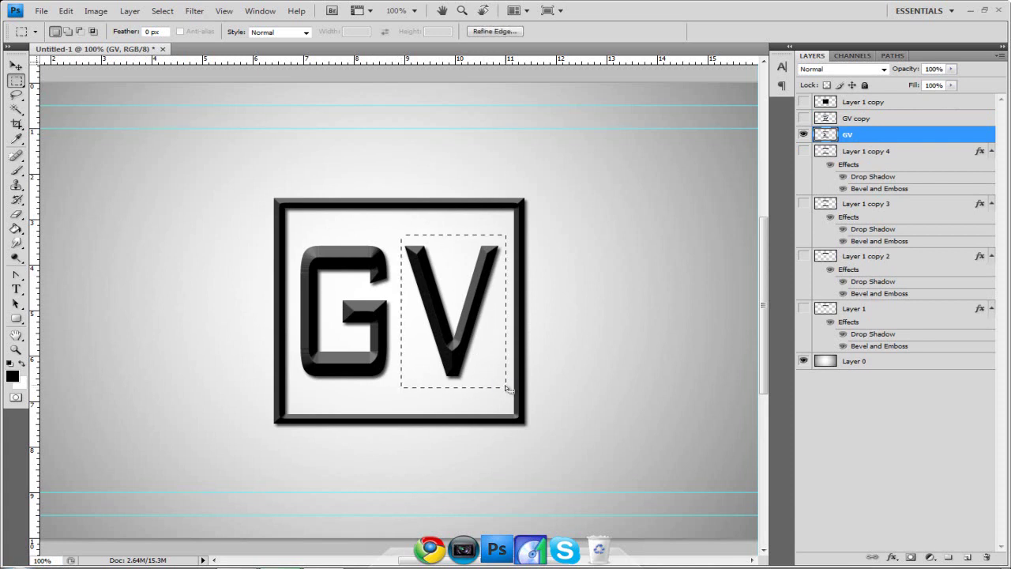
key("Delete")
key("ctrl+d")
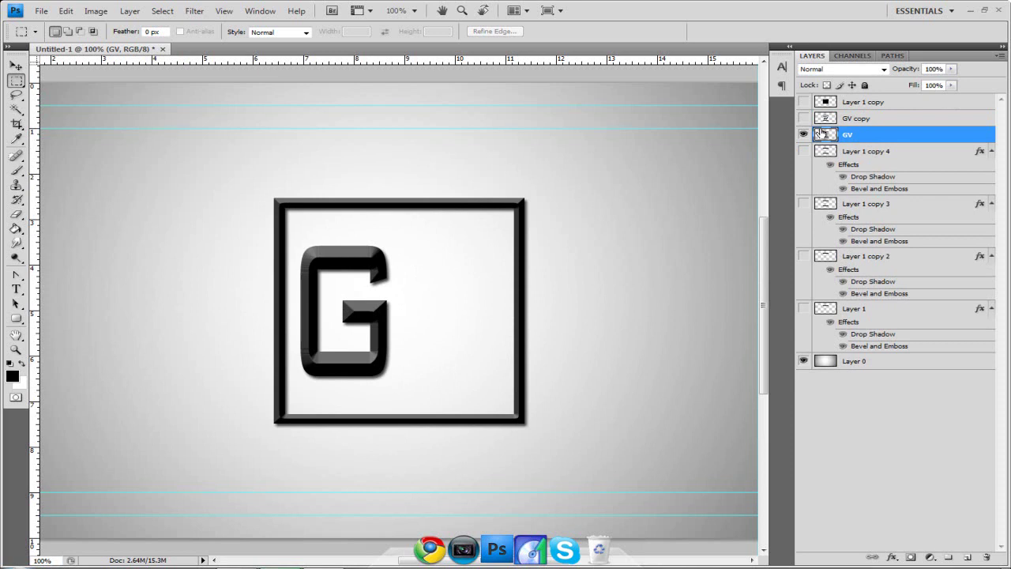
left_click(804, 118)
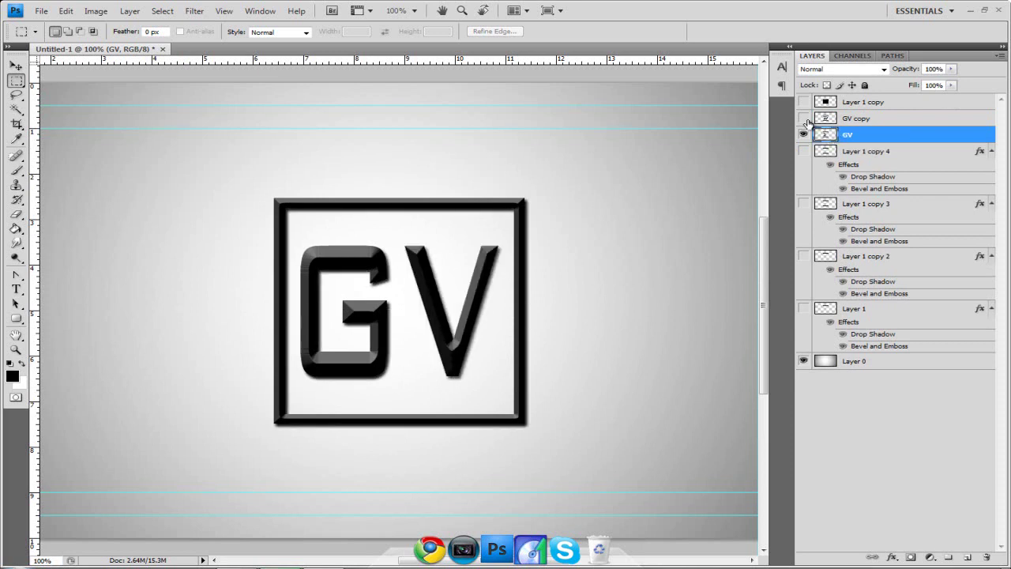
left_click(804, 134)
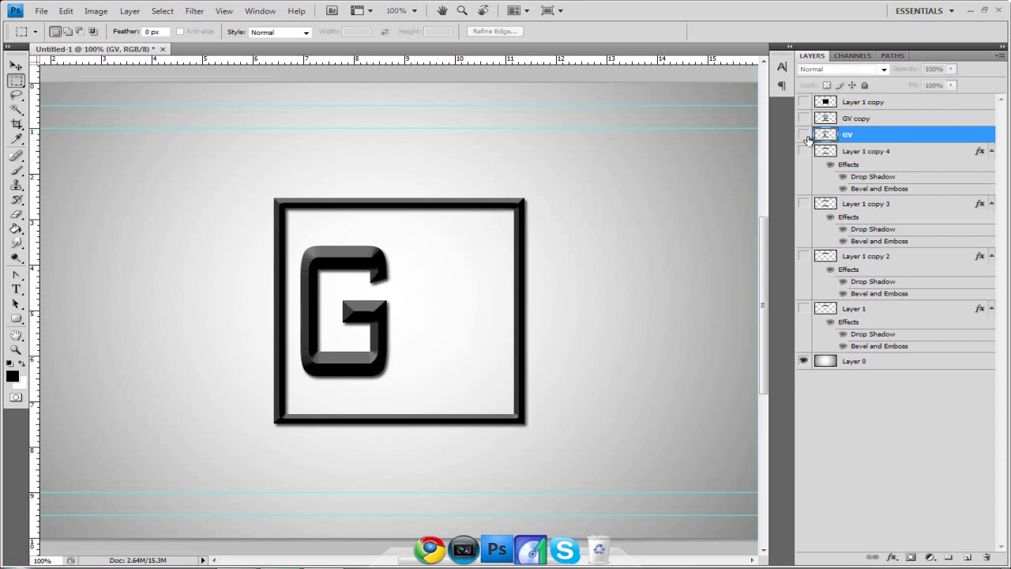
Step: In Save As, create a new Desktop folder named intropics and open it
left_click(42, 10)
left_click(80, 179)
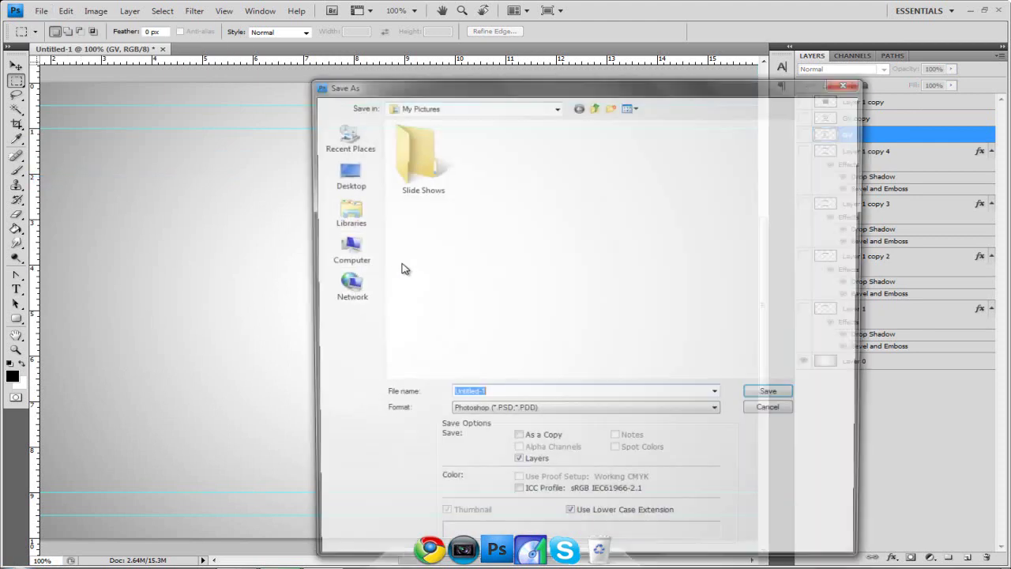
left_click(362, 185)
right_click(594, 327)
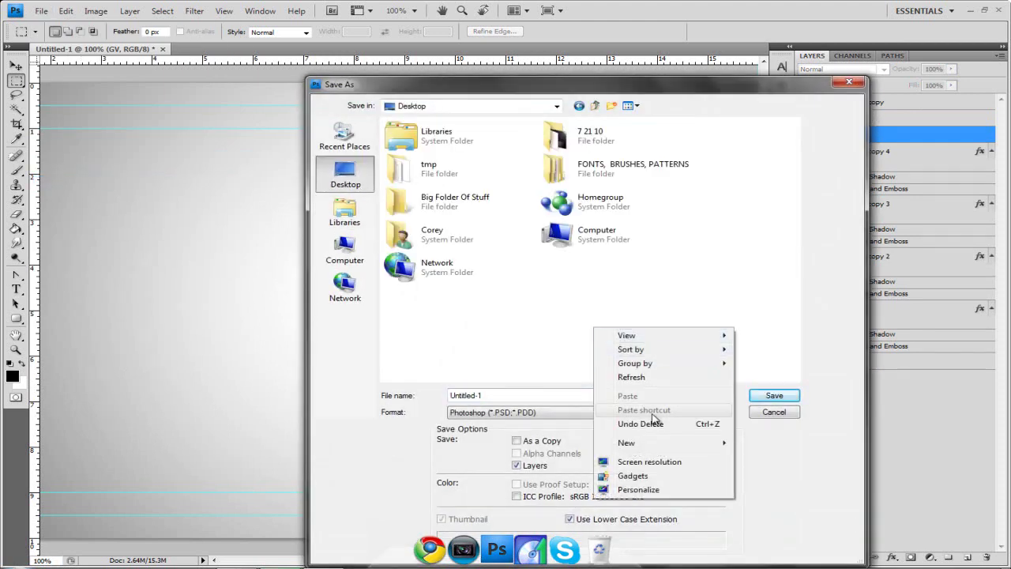
mouse_move(662, 447)
left_click(813, 246)
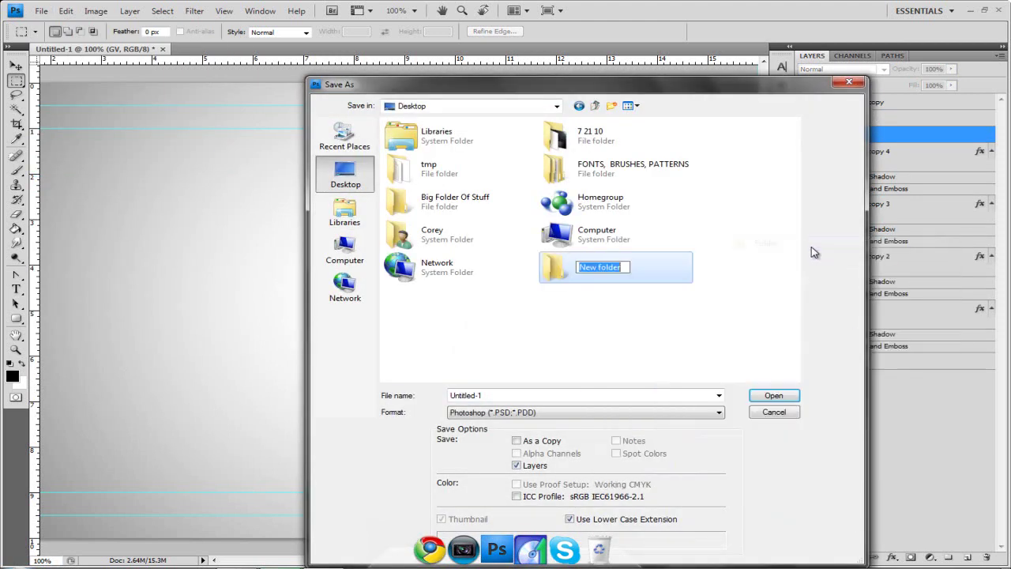
type("b")
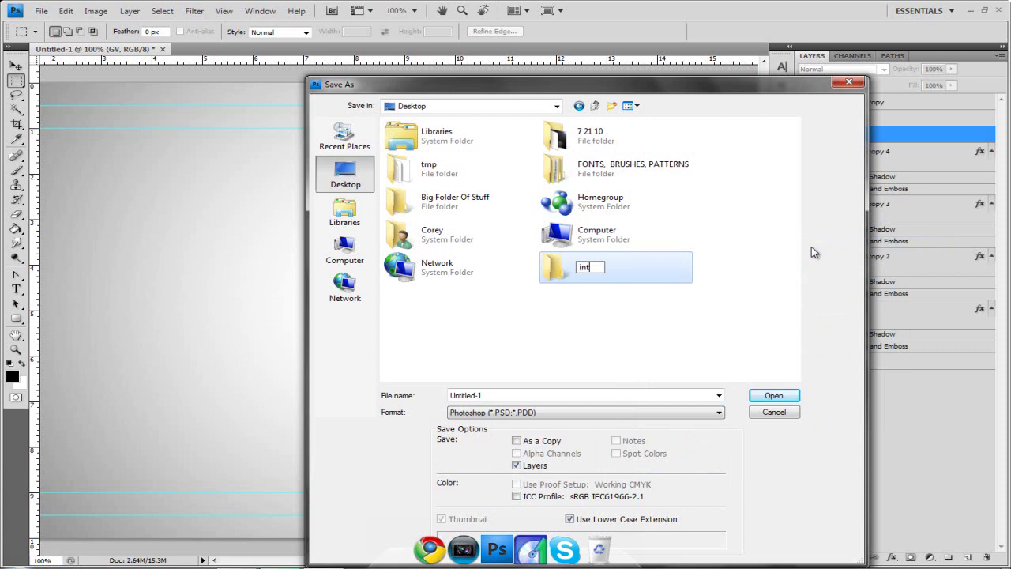
key("Return")
double_click(656, 269)
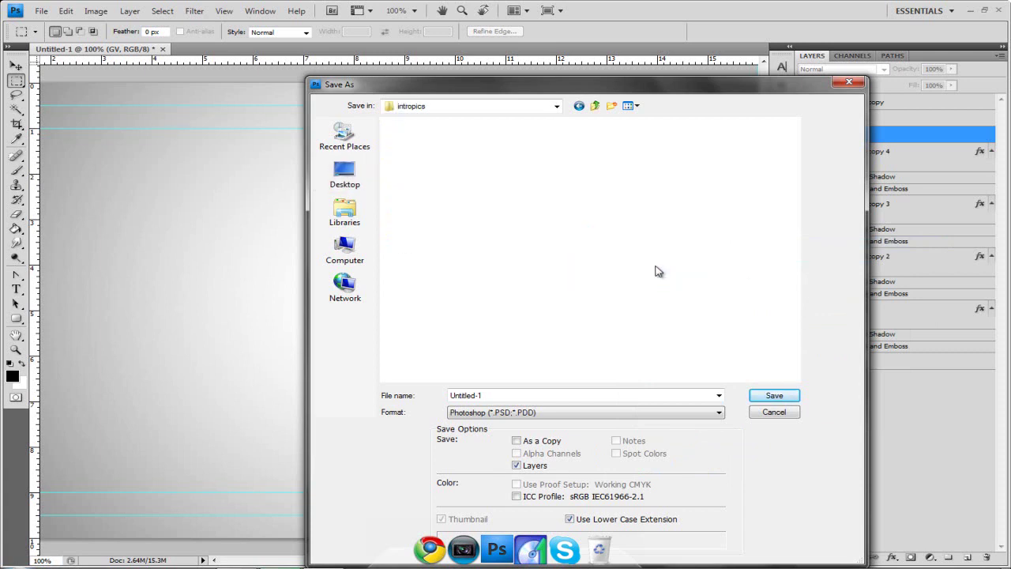
Step: Save the gradient background as JPEG 'bg' at quality 12
left_click(594, 413)
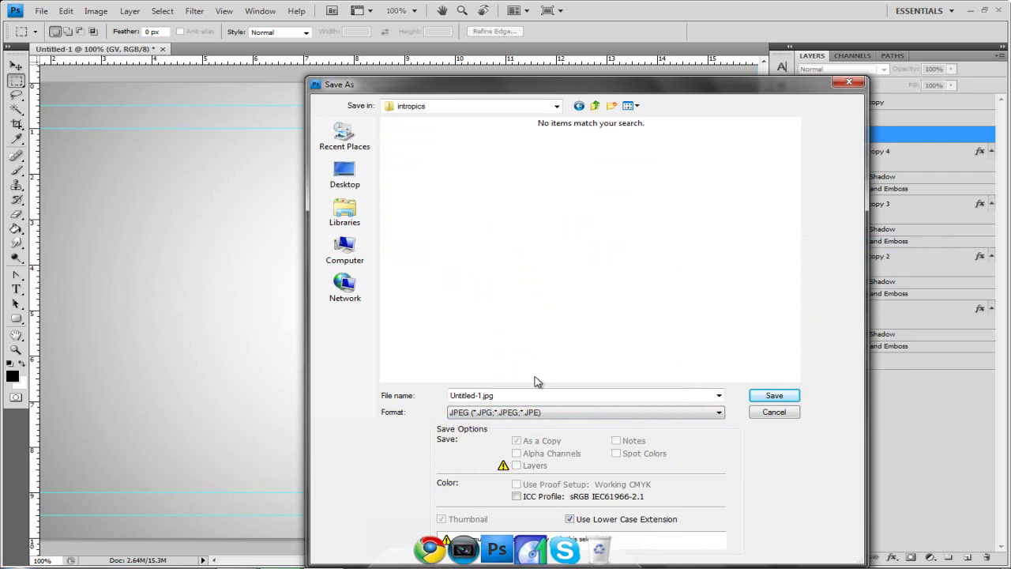
left_click(538, 311)
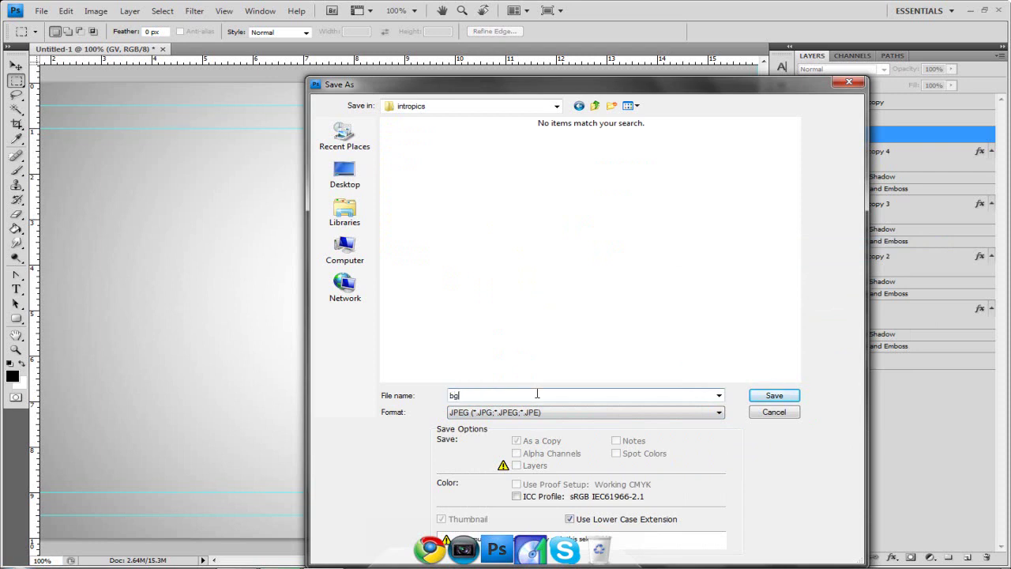
key("Return")
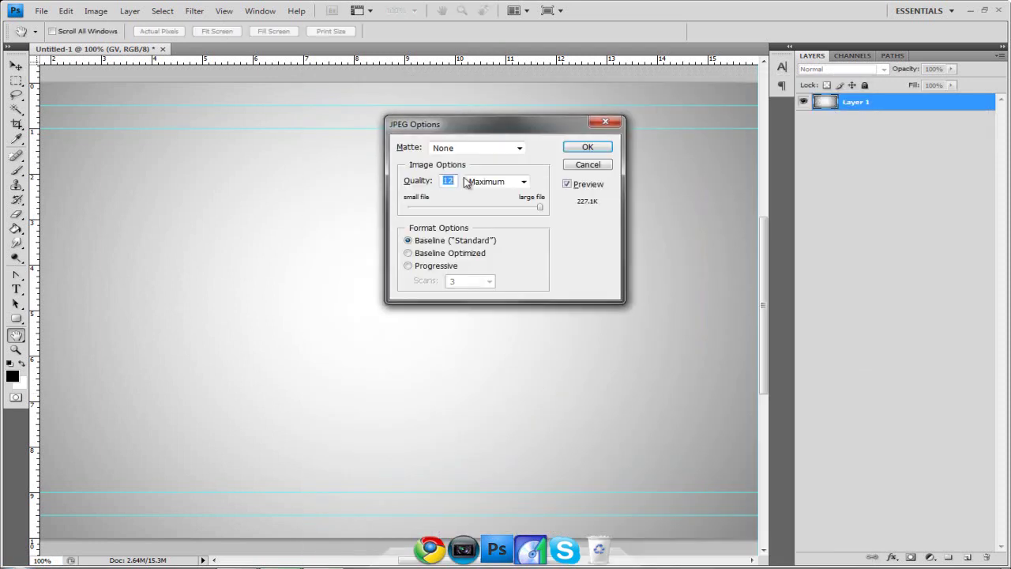
left_click(587, 147)
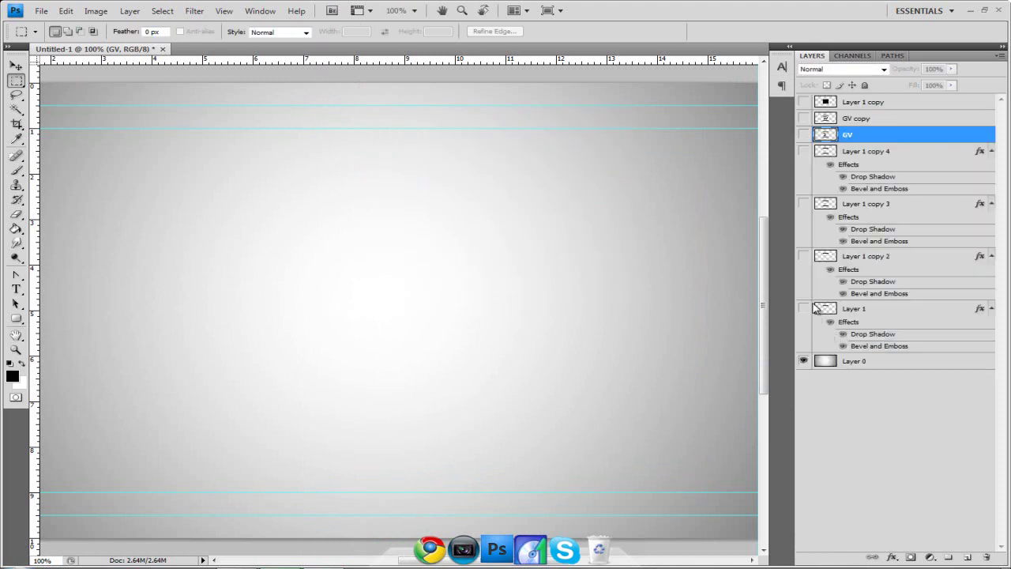
Step: Show Layer 1's top bar and save it as a numbered JPEG in intropics
left_click(804, 308)
left_click(41, 11)
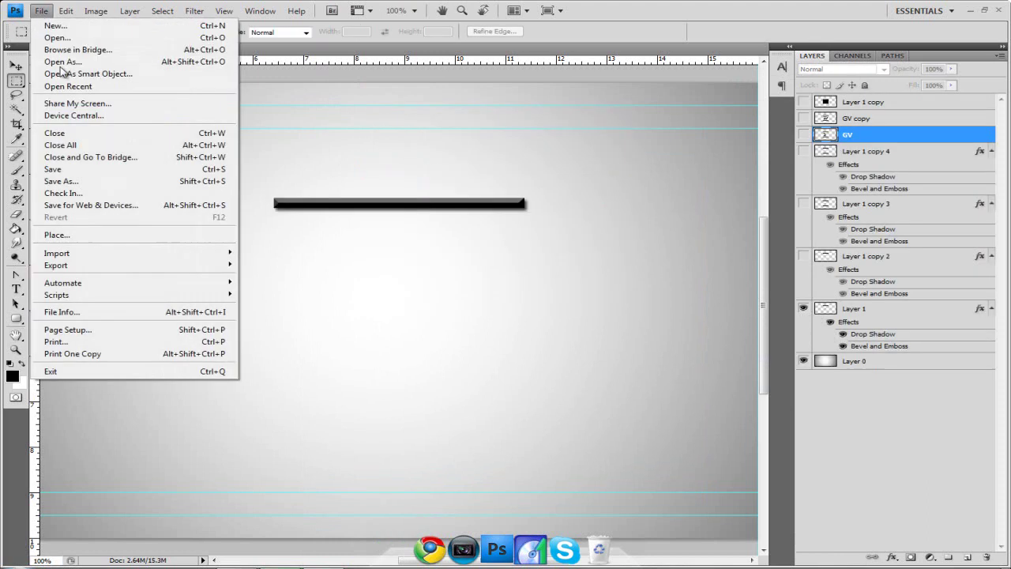
left_click(74, 181)
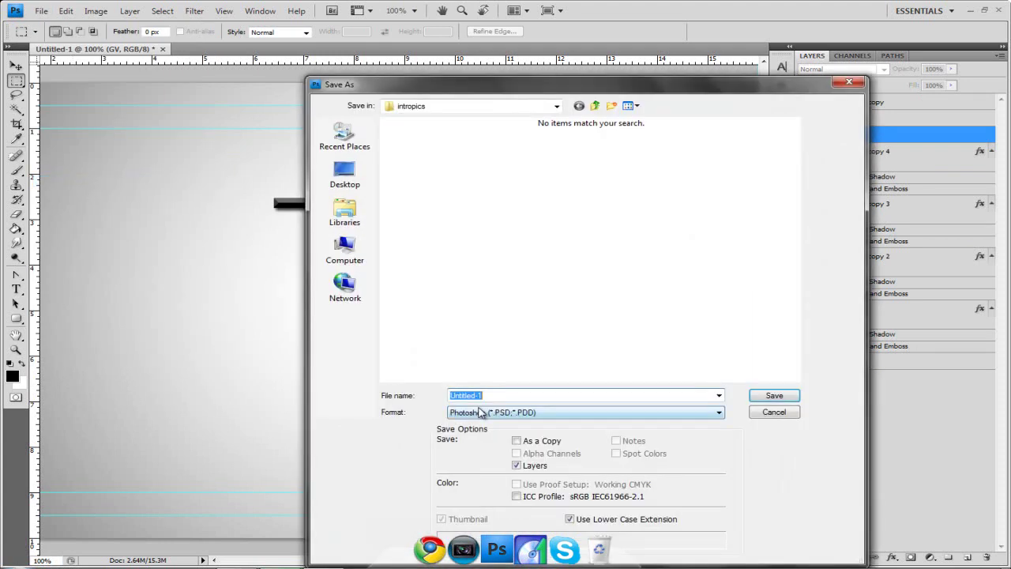
left_click(480, 413)
left_click(482, 313)
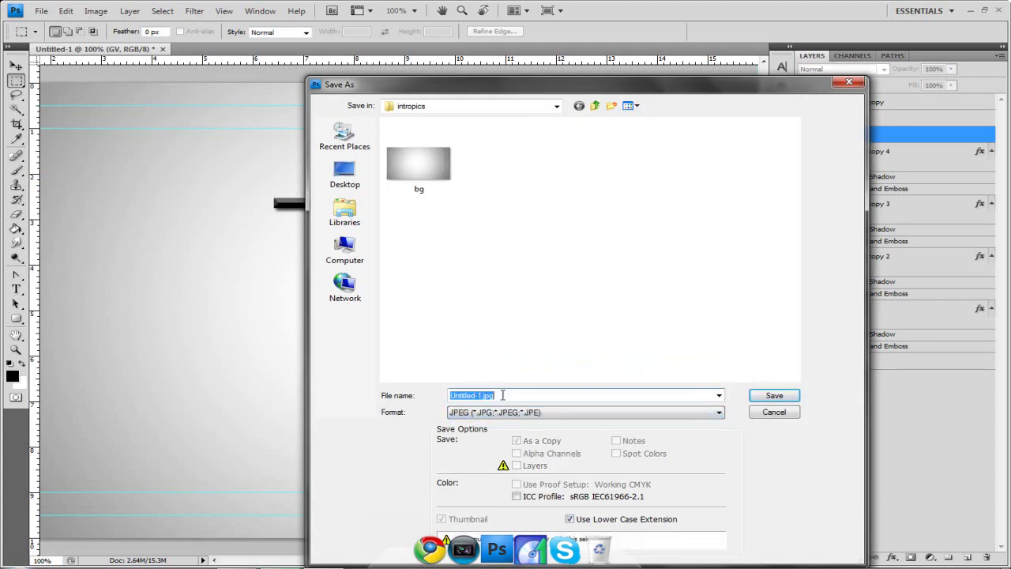
type("5")
key("Return")
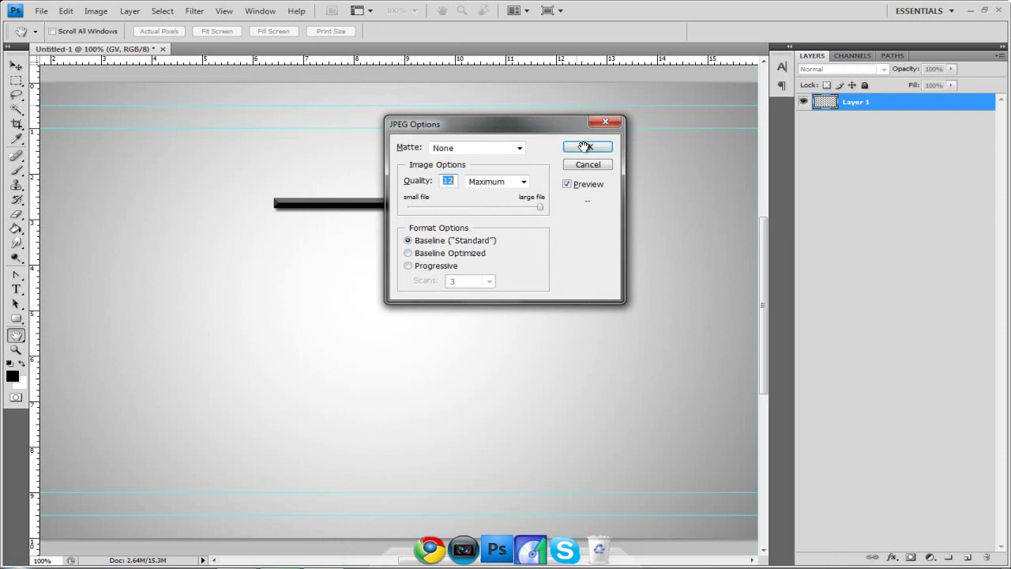
left_click(585, 147)
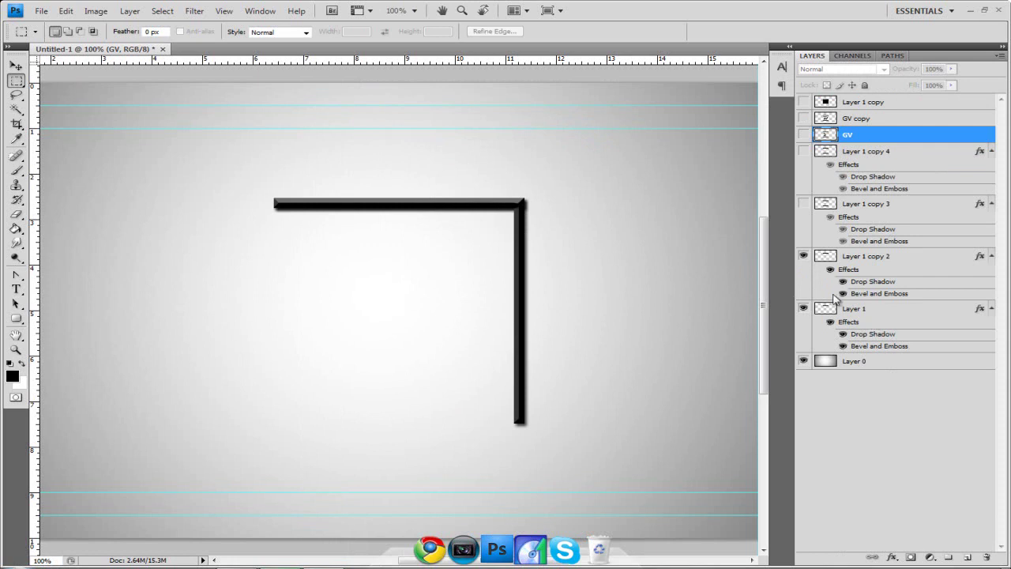
Step: Save the top-and-right corner frame as JPEG named 2
left_click(45, 10)
left_click(108, 181)
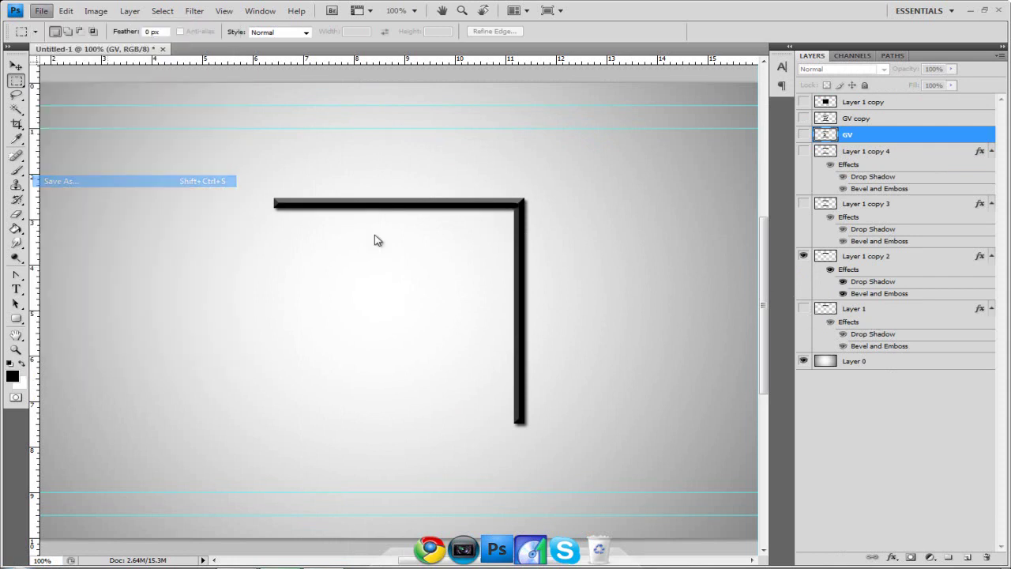
left_click(514, 412)
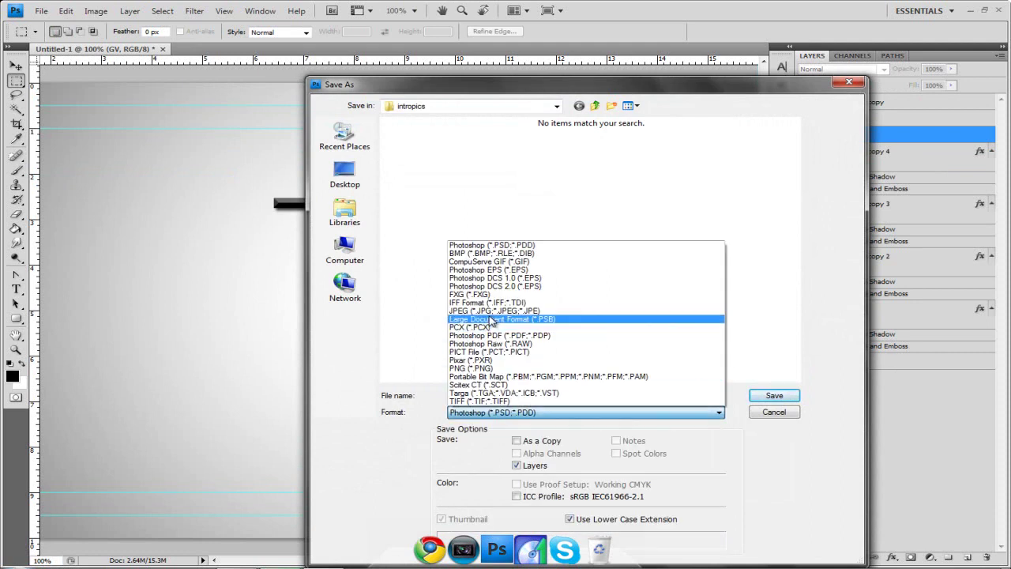
left_click(494, 311)
double_click(506, 393)
type("2")
key("Return")
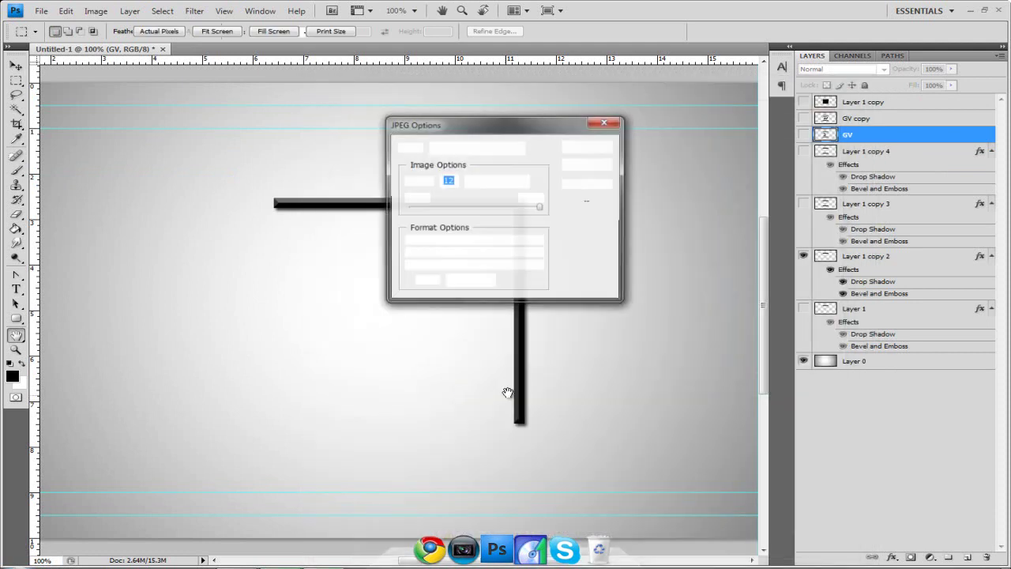
left_click(585, 149)
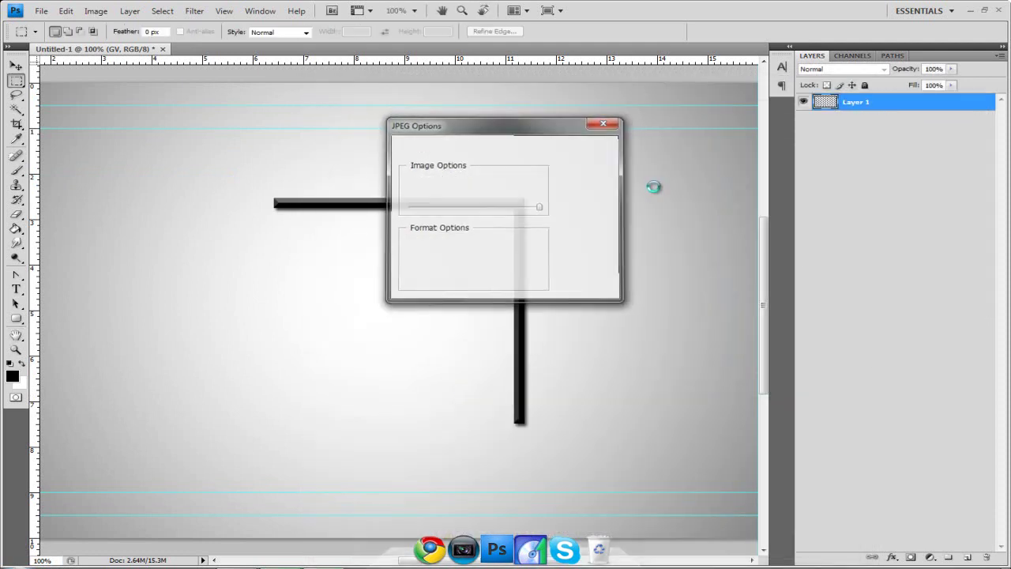
Step: Show only the three-sided frame (Layer 1 copy 3) and save it as JPEG 3
left_click(803, 256)
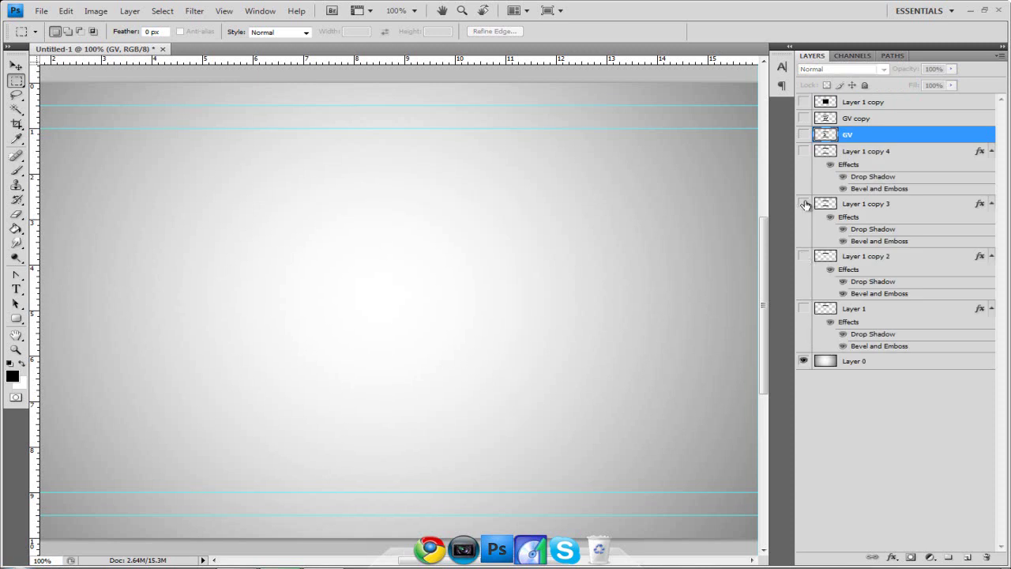
left_click(804, 150)
left_click(803, 203)
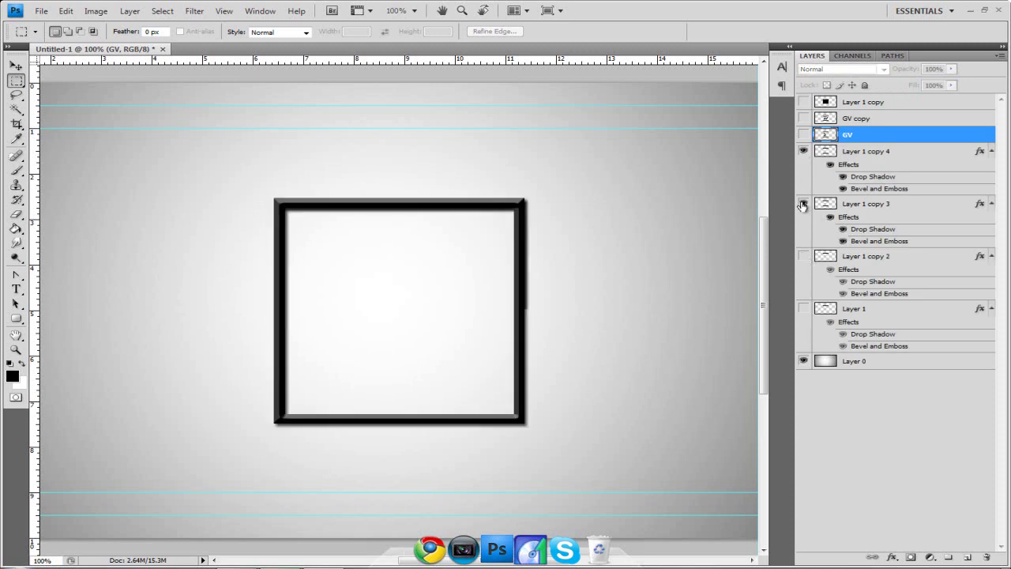
left_click(803, 150)
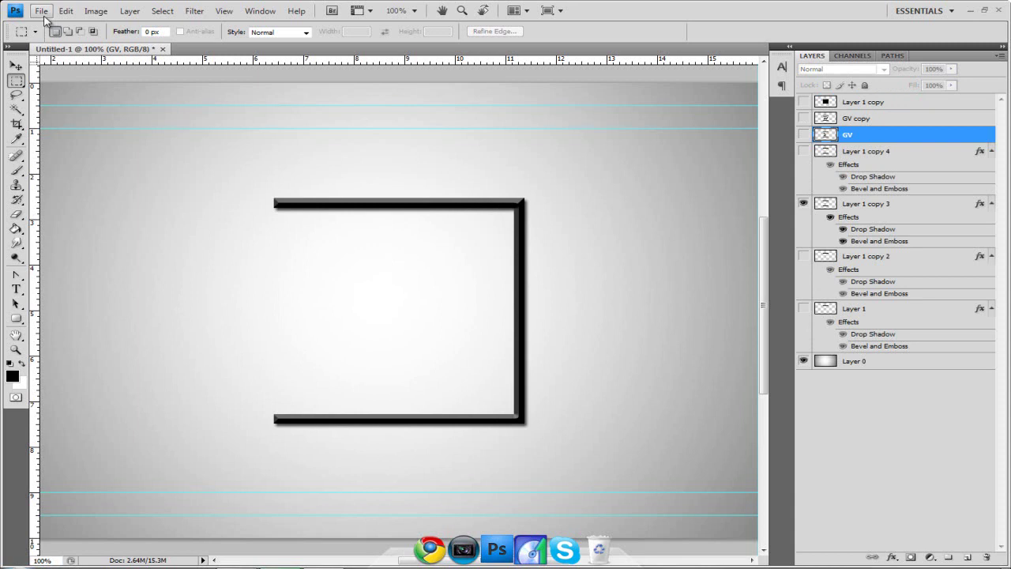
left_click(41, 11)
left_click(83, 181)
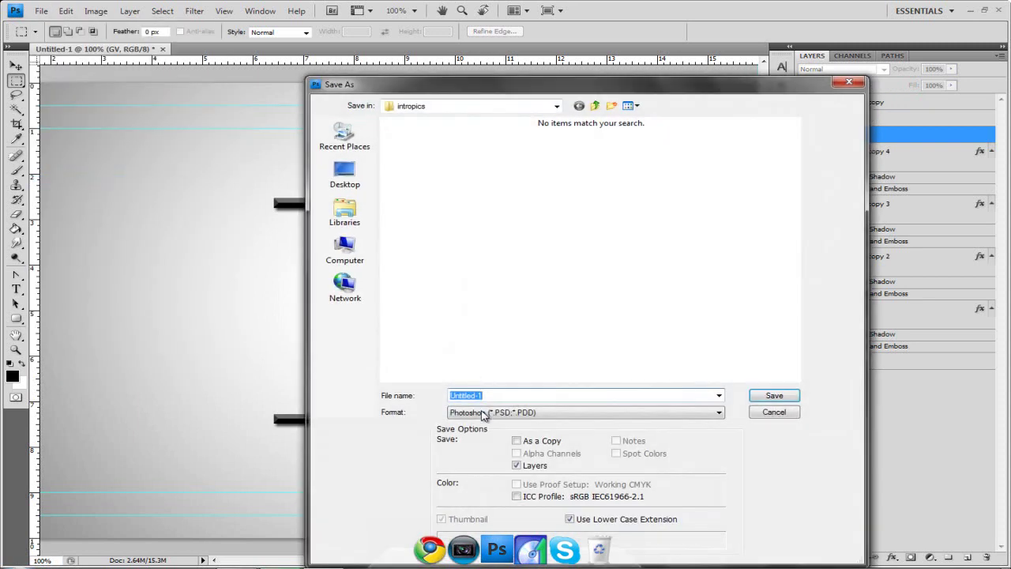
left_click(484, 411)
left_click(490, 311)
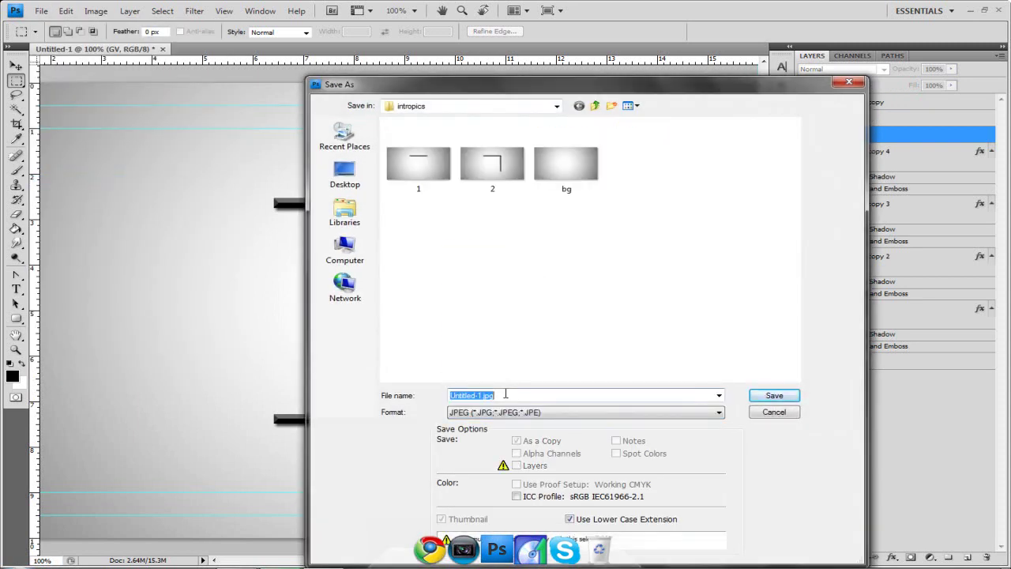
type("3")
key("Return")
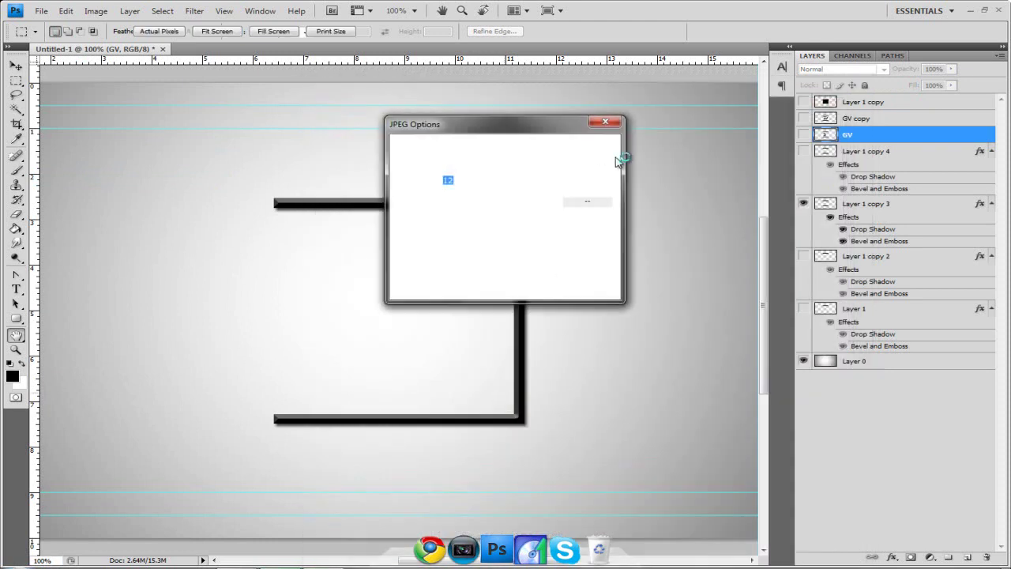
left_click(592, 151)
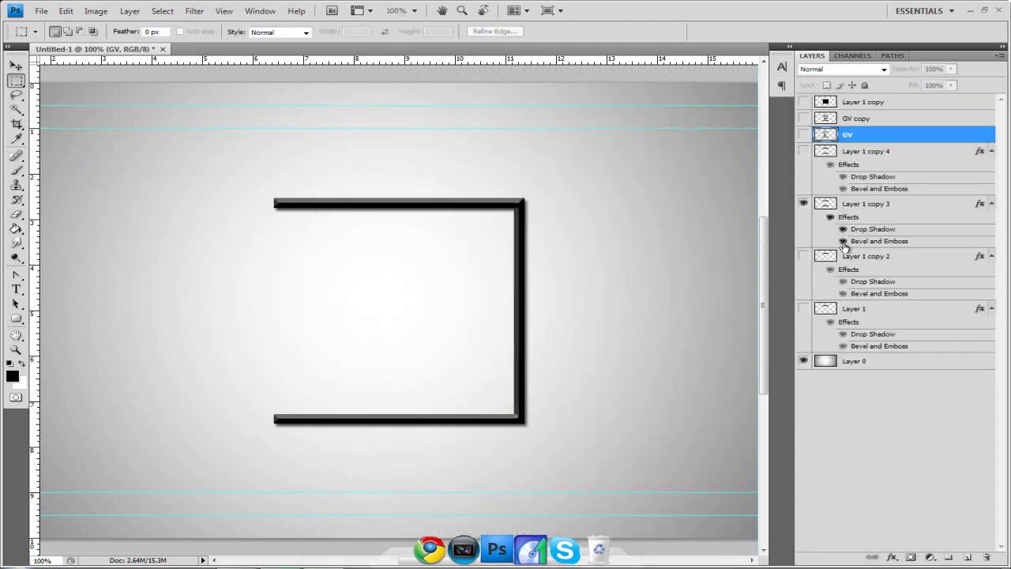
Step: Save the full square (Layer 1 copy 4) as JPEG 4, then show the GV layer's G
left_click(804, 204)
left_click(804, 151)
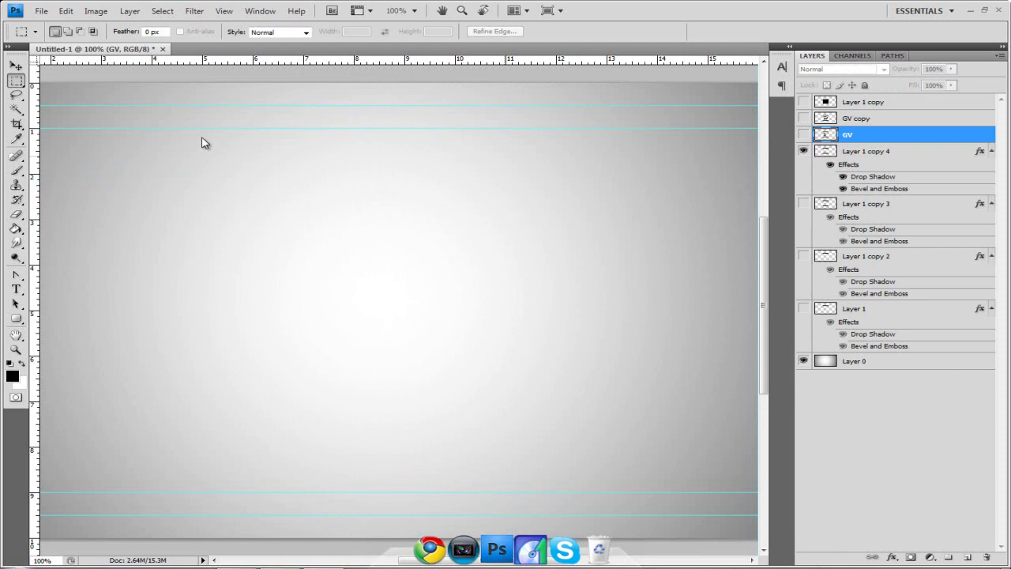
left_click(42, 11)
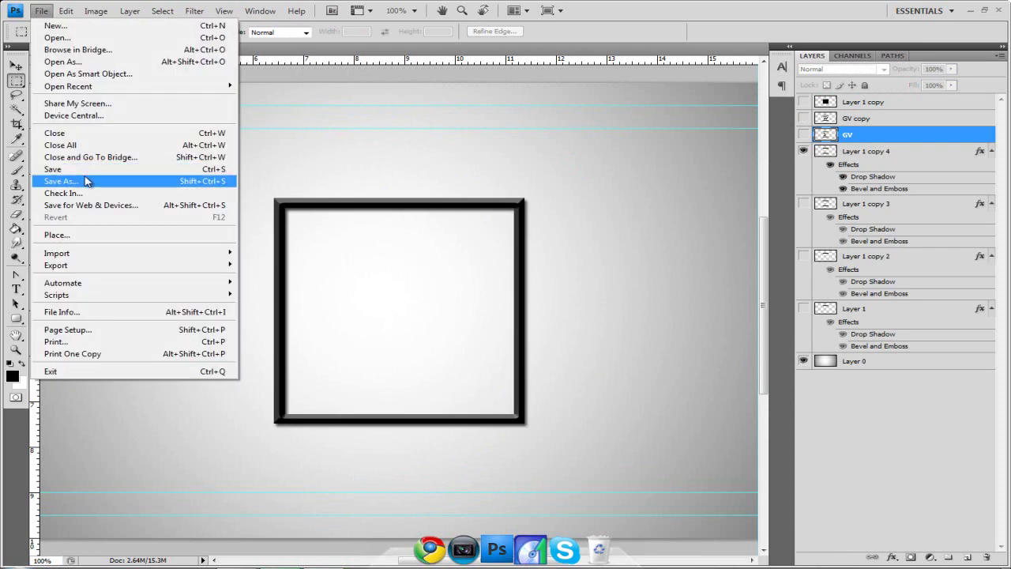
left_click(93, 177)
left_click(473, 408)
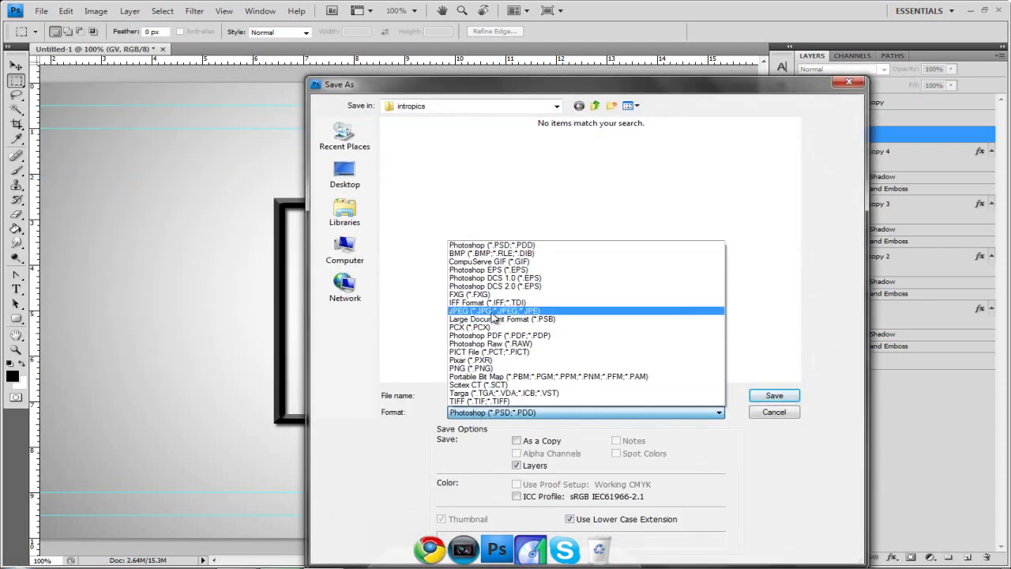
left_click(493, 316)
left_click(497, 395)
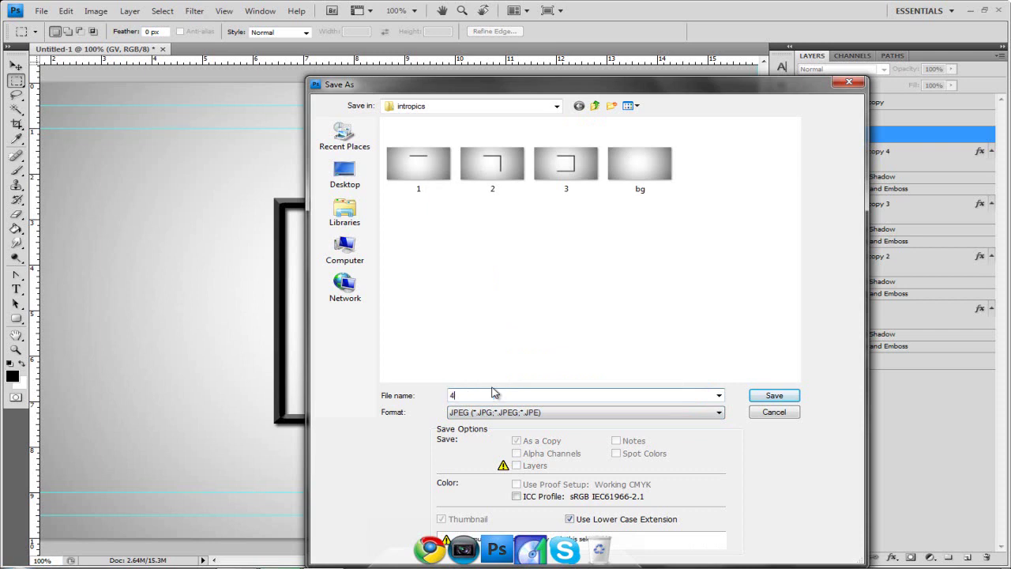
key("Return")
left_click(588, 148)
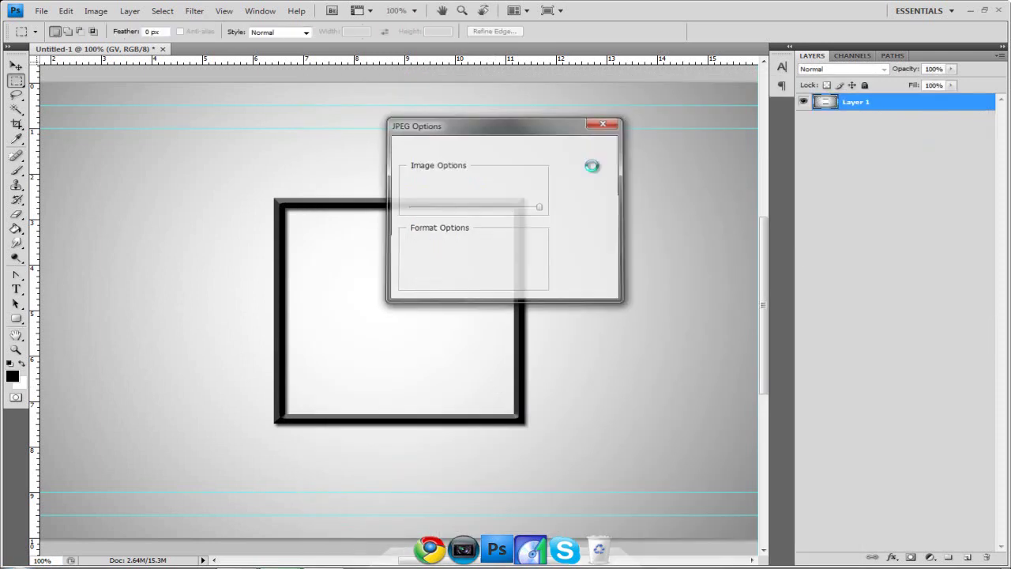
left_click(804, 134)
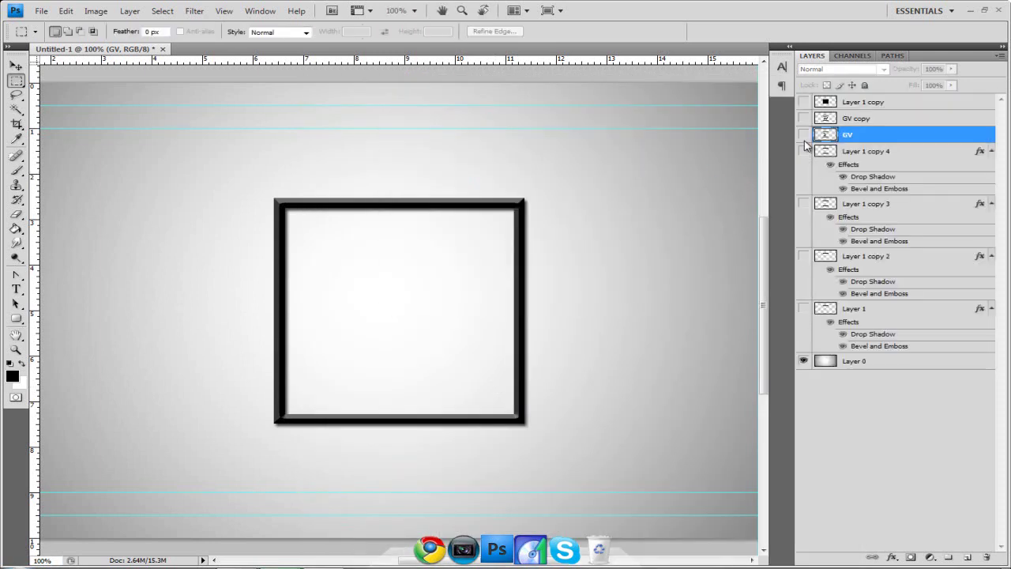
Step: Save the frame with the G as JPEG 5 in intropics
left_click(41, 10)
left_click(68, 185)
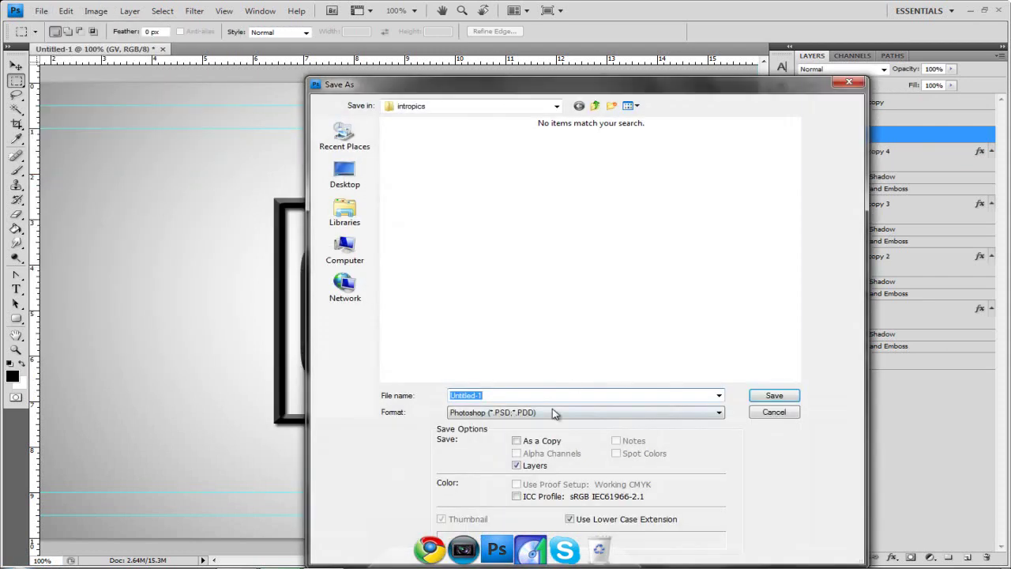
left_click(553, 414)
left_click(528, 310)
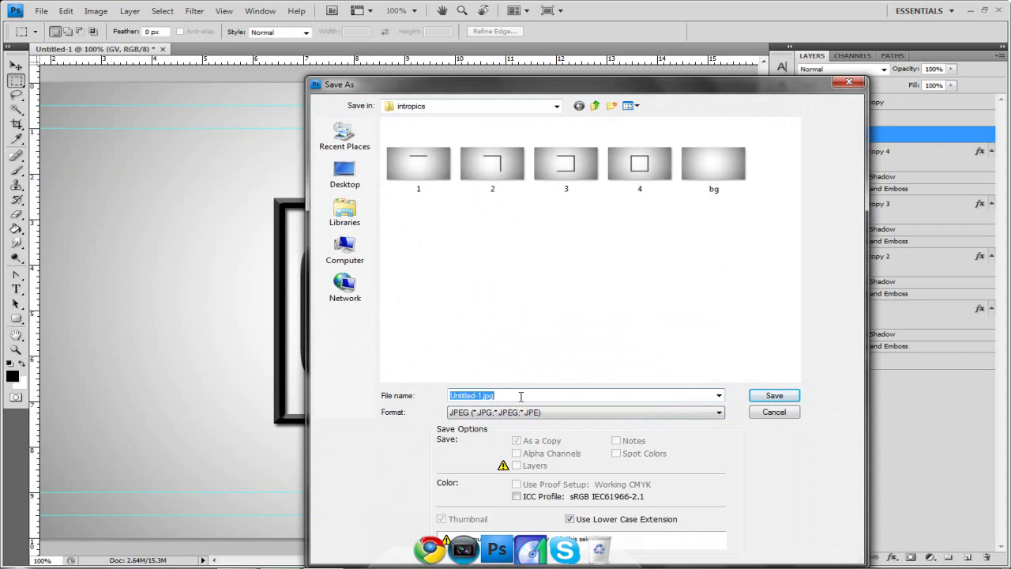
type("G")
key("Return")
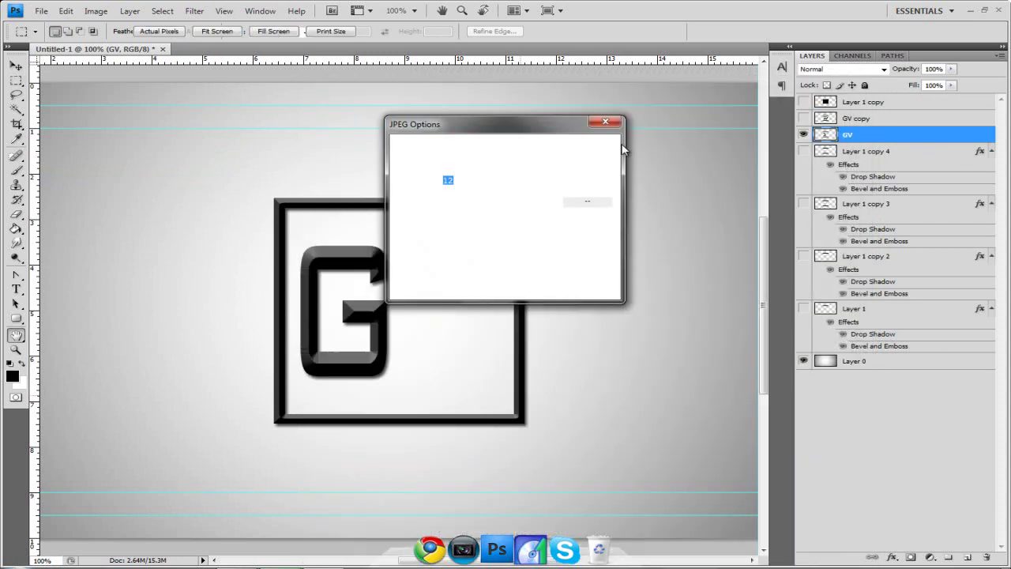
left_click(588, 148)
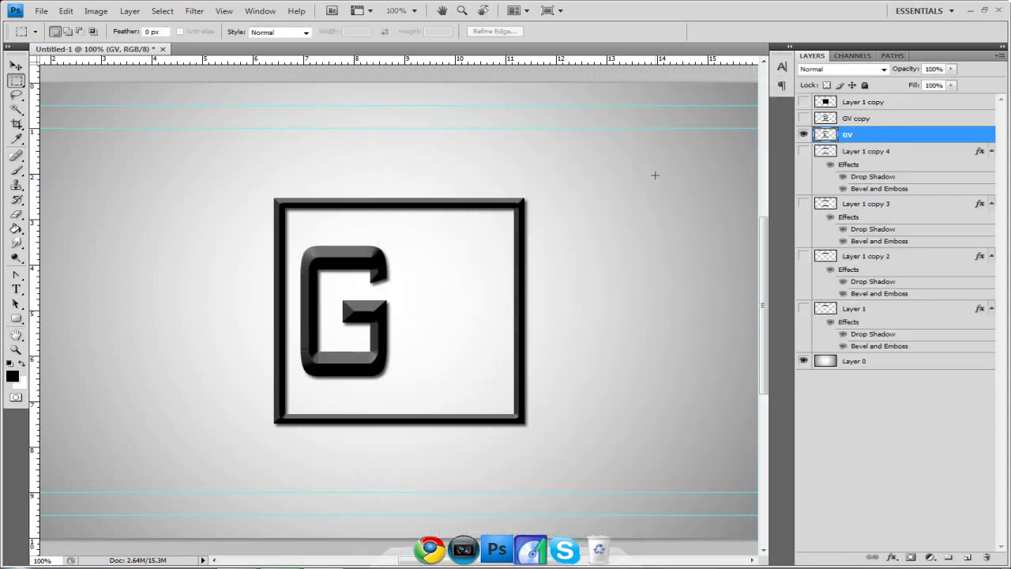
Step: Show the GV copy layer and save the full framed GV as JPEG 6
left_click(804, 118)
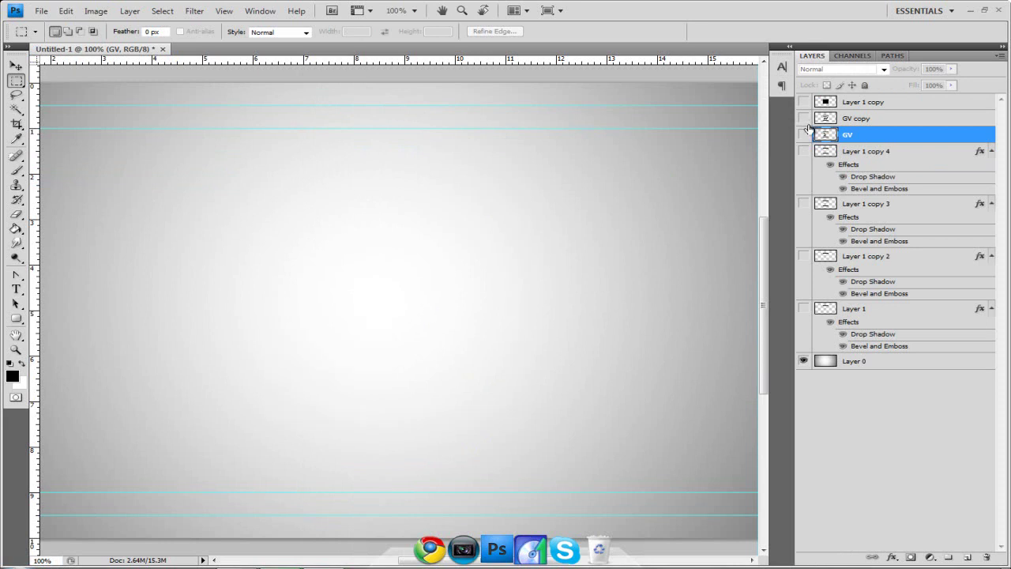
left_click(41, 10)
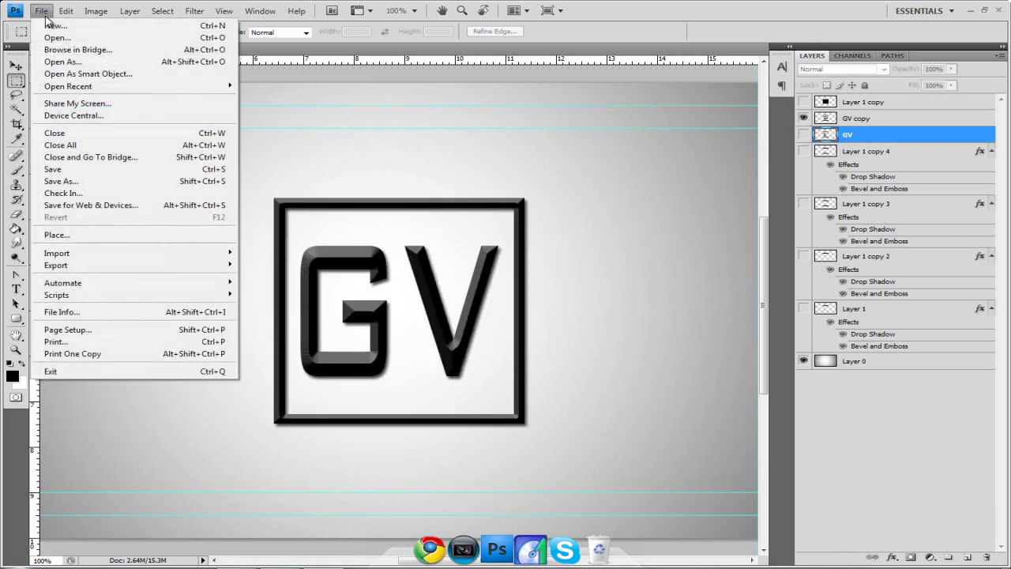
left_click(77, 182)
left_click(488, 418)
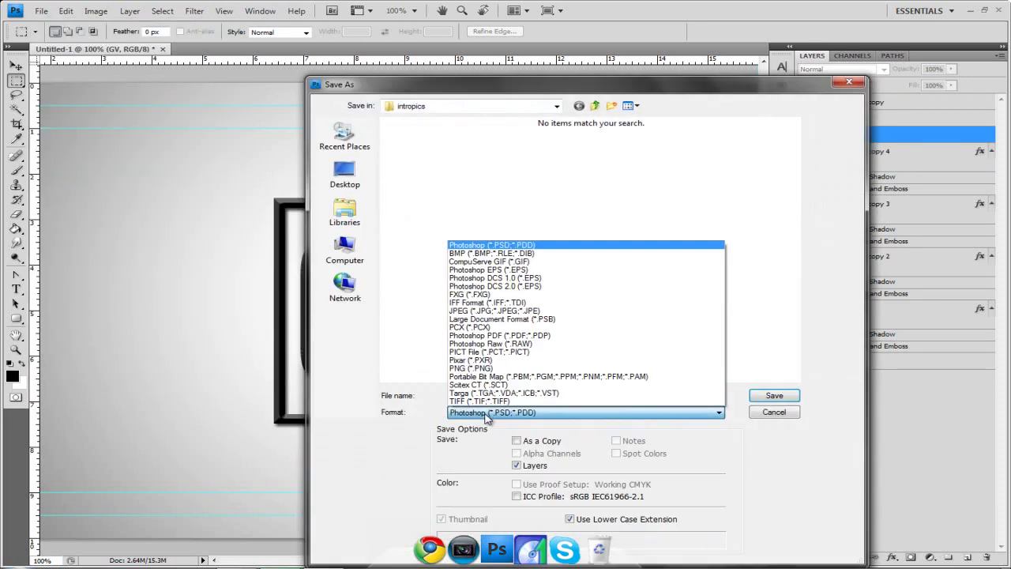
left_click(498, 309)
double_click(506, 392)
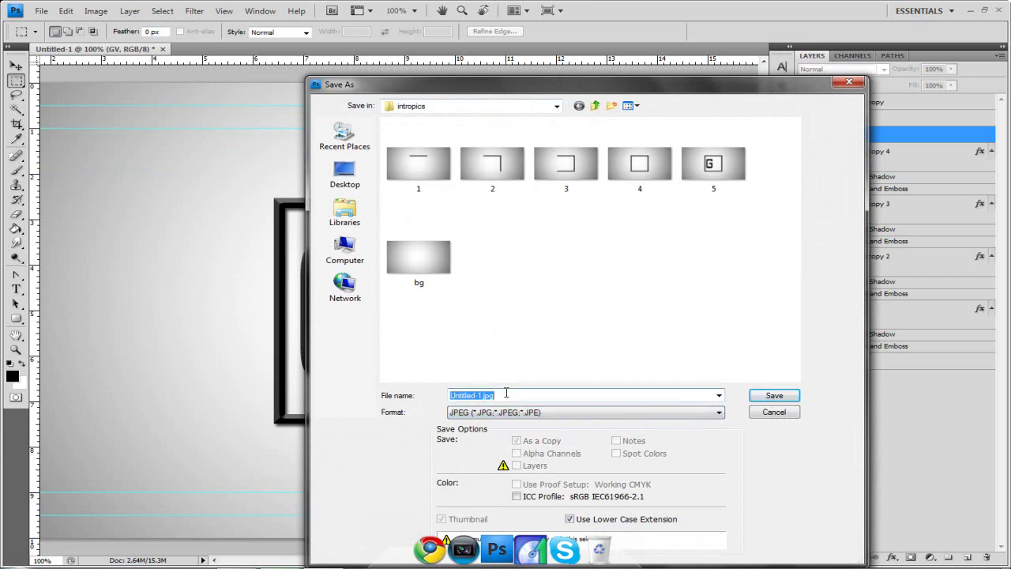
type("6")
key("Return")
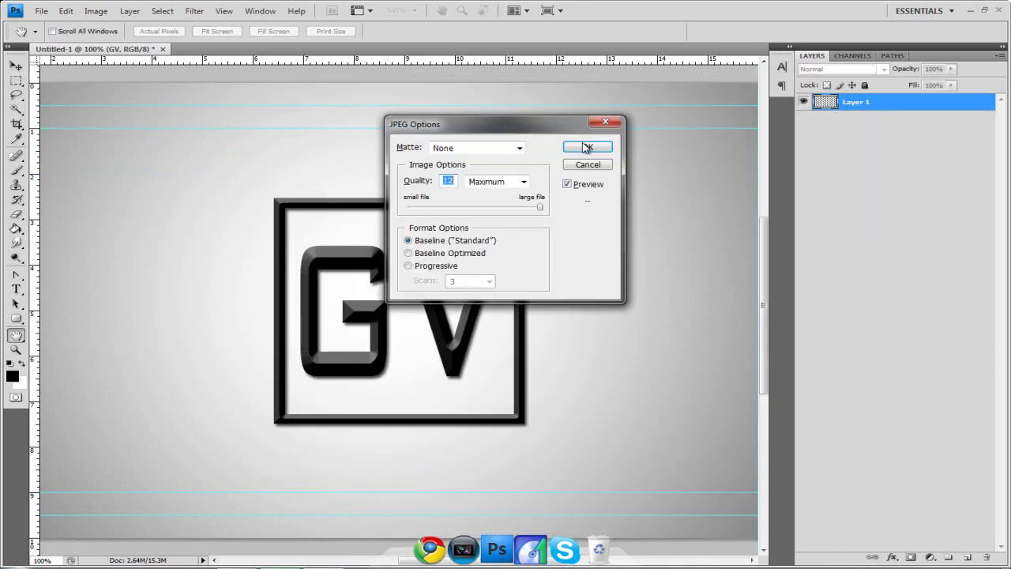
left_click(590, 164)
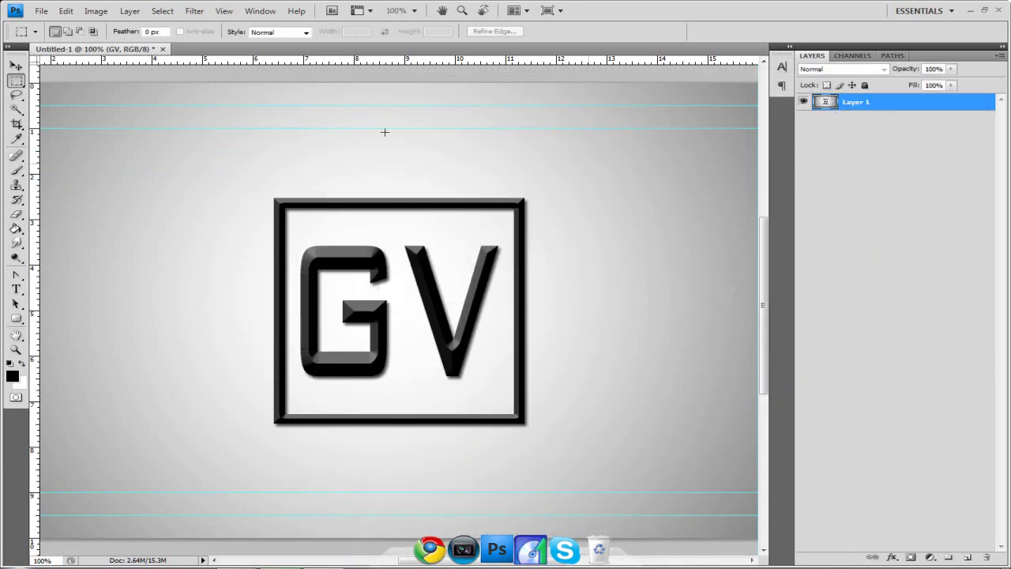
Step: Switch from Photoshop to Vegas and move the Project Media tab to first place
left_click(970, 12)
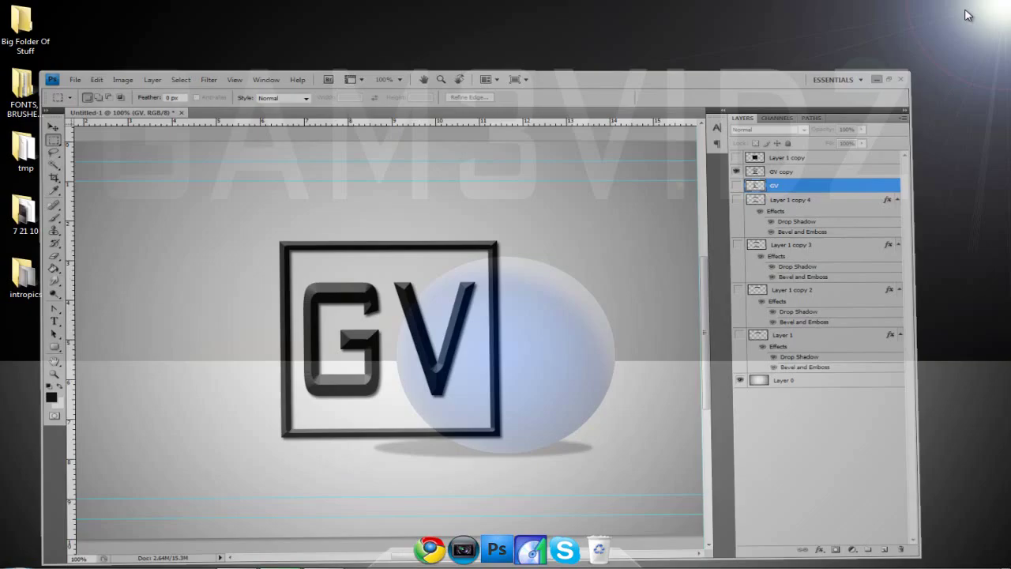
left_click(236, 557)
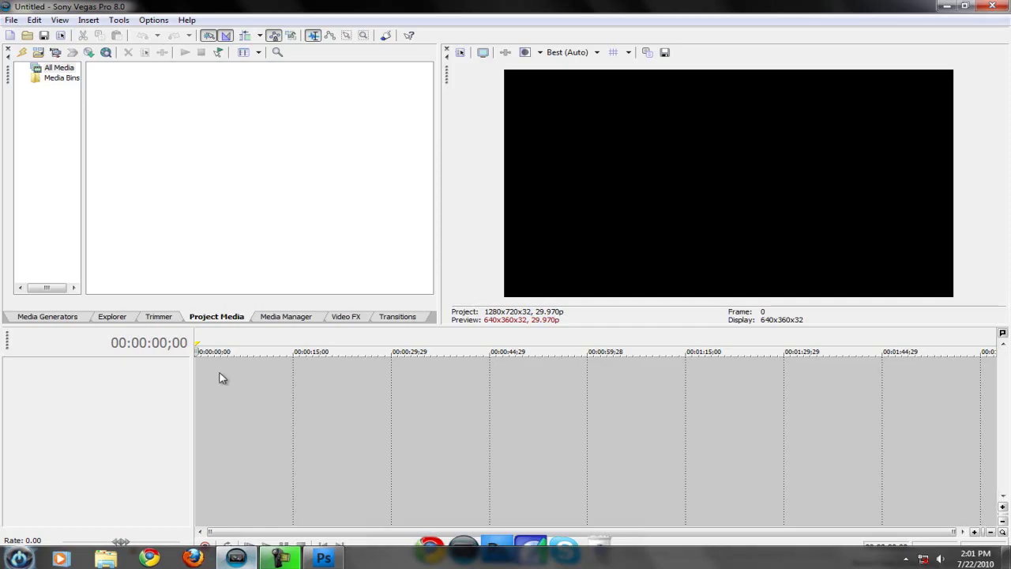
left_click(81, 316)
left_click(207, 320)
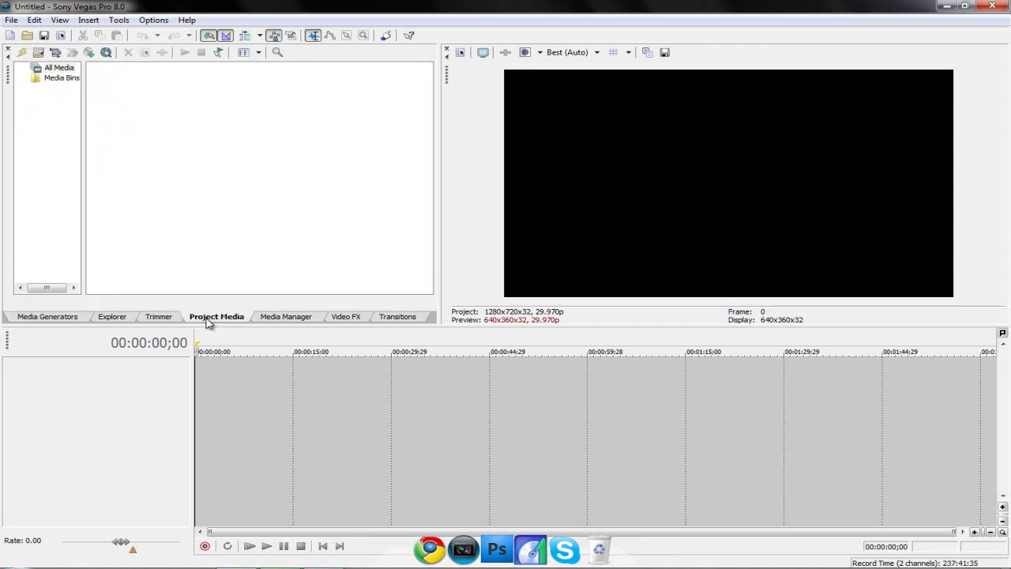
left_click_drag(207, 320, 155, 320)
left_click_drag(68, 320, 47, 323)
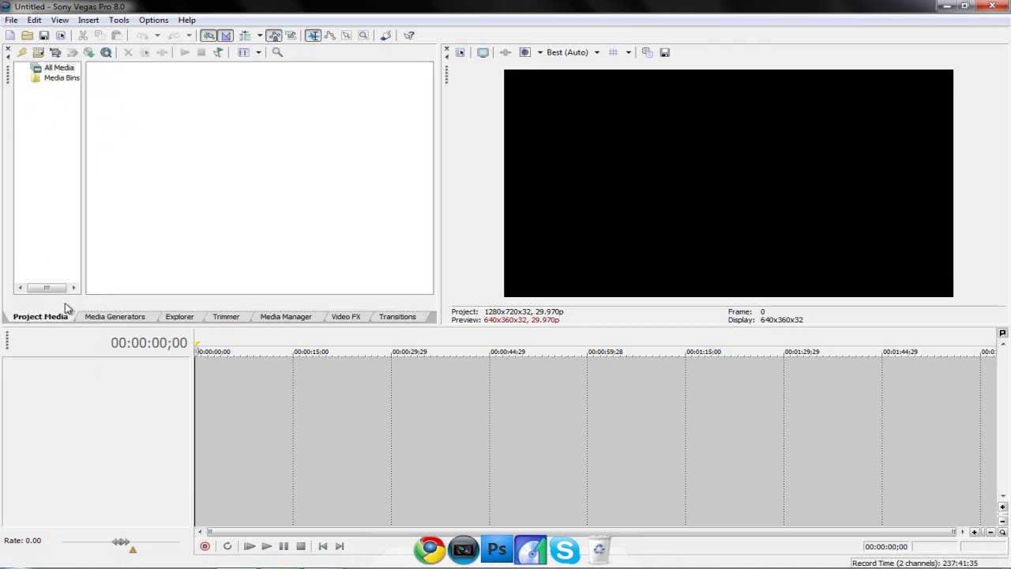
Step: Import all seven images from Desktop\intropics into Project Media
left_click(54, 54)
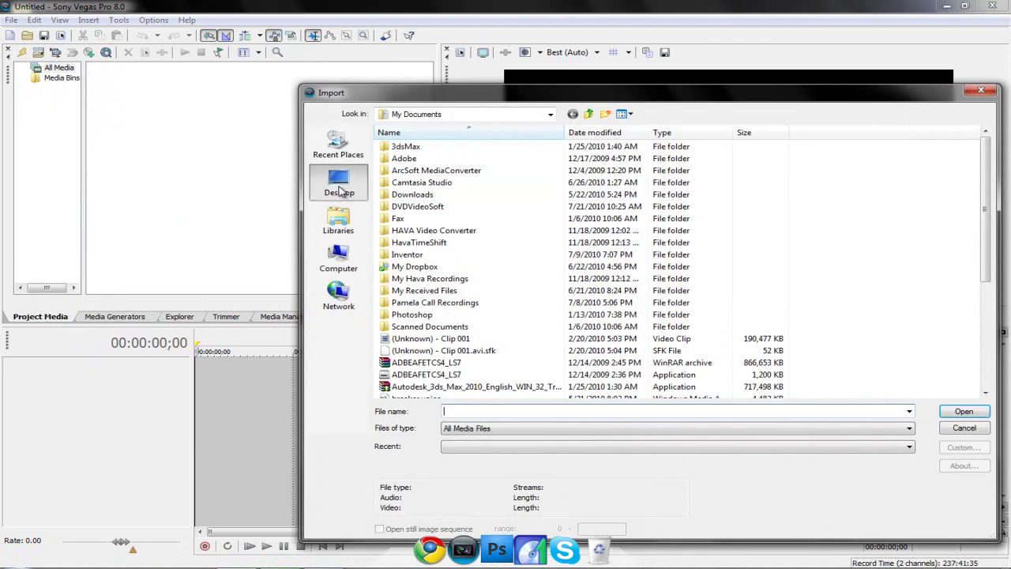
left_click(338, 183)
double_click(527, 225)
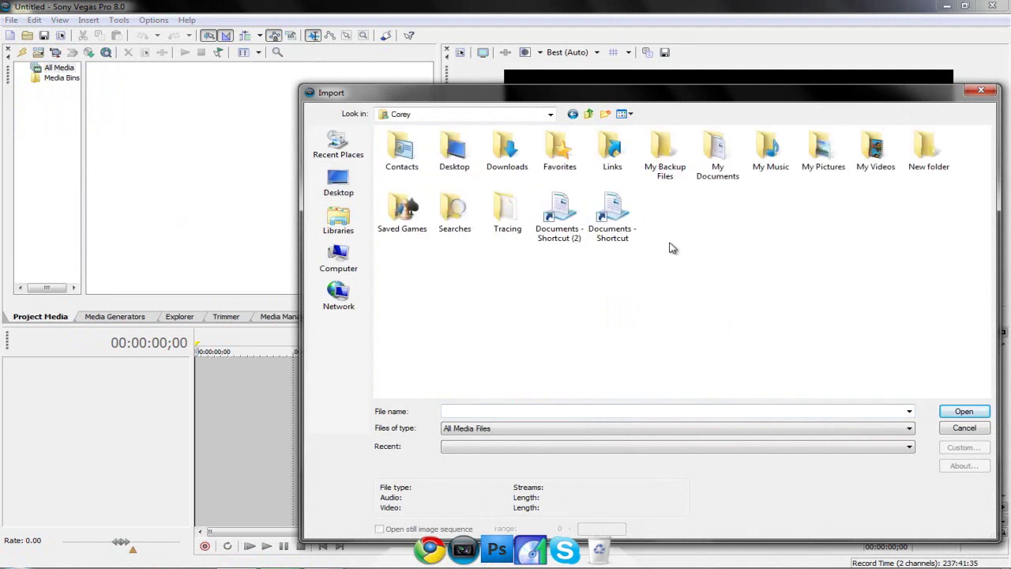
left_click(353, 181)
double_click(458, 262)
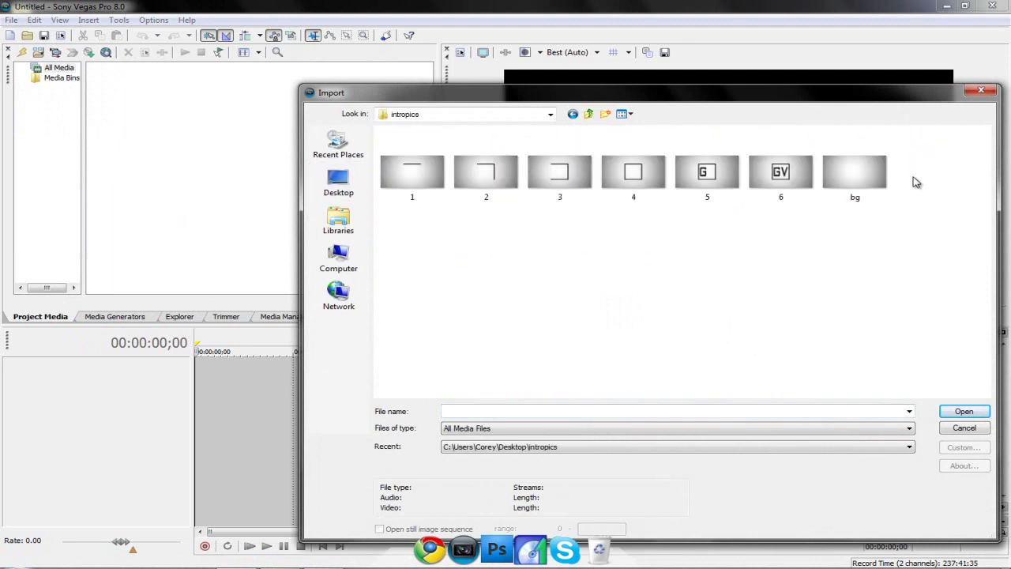
left_click_drag(915, 183, 406, 169)
key("Return")
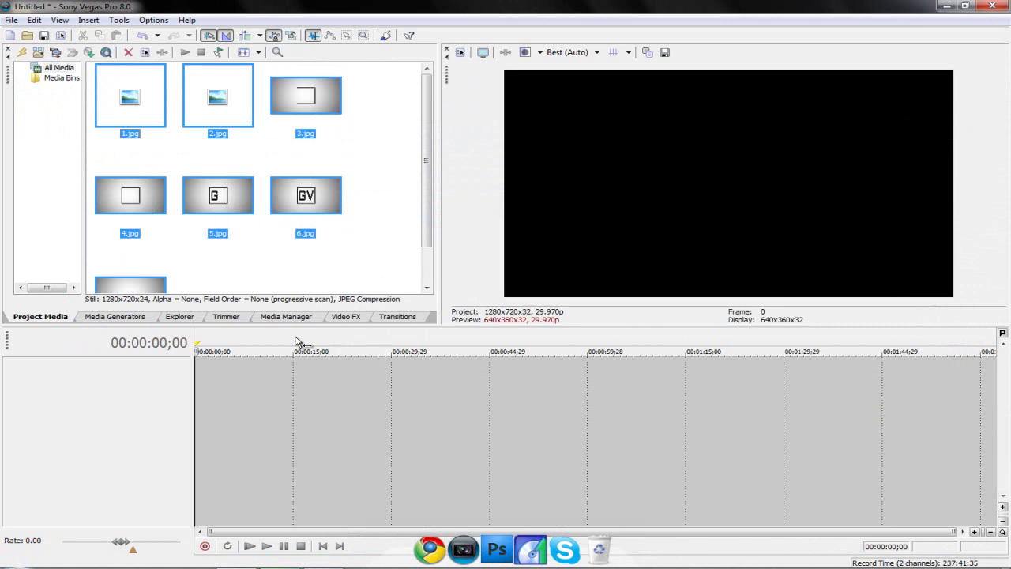
Step: Position the playhead at 00:00:00;15 on the timeline
left_click(222, 384)
left_click(295, 371)
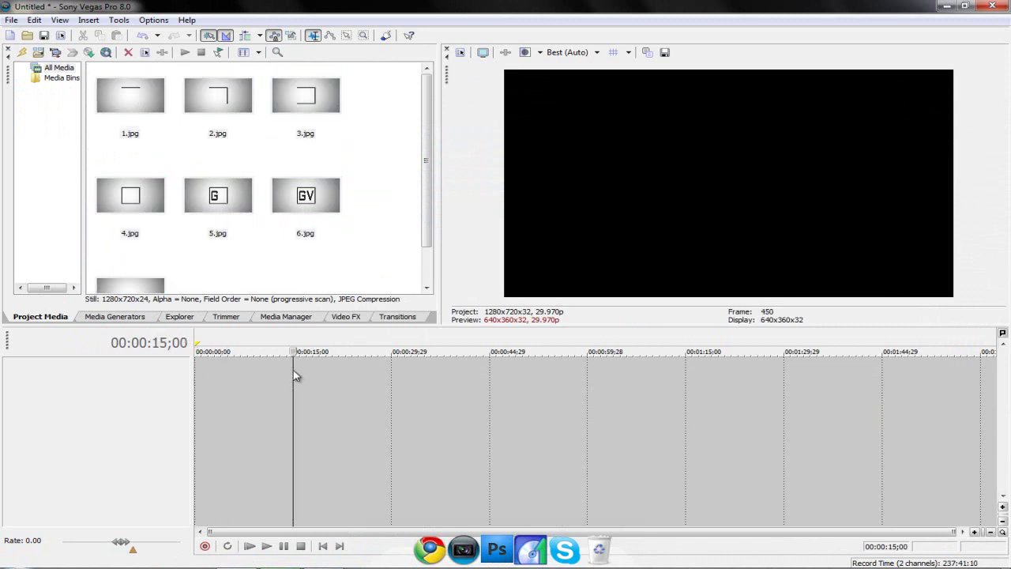
scroll(351, 382, "up", 1)
scroll(351, 382, "down", 1)
scroll(351, 382, "up", 4)
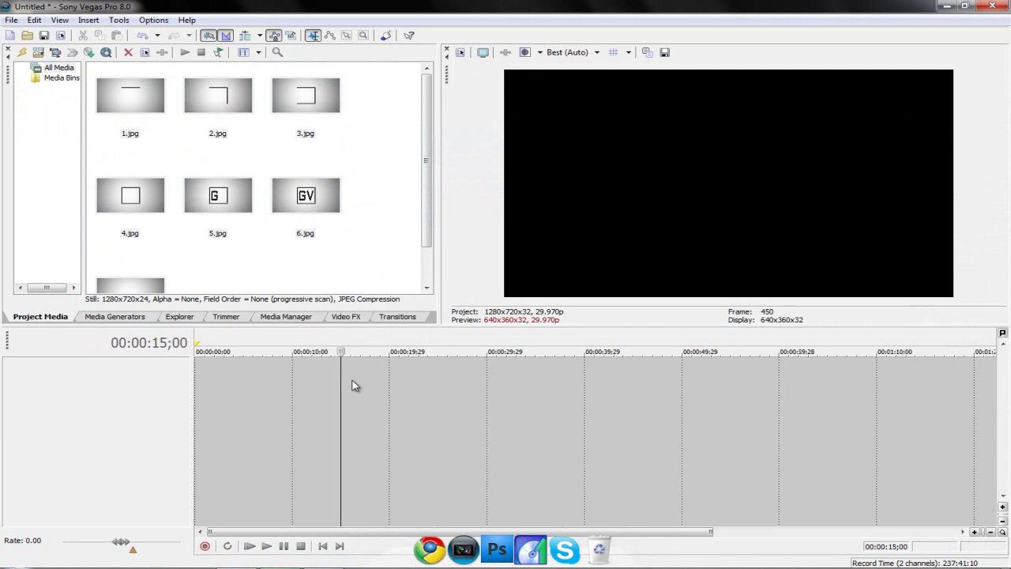
left_click(247, 384)
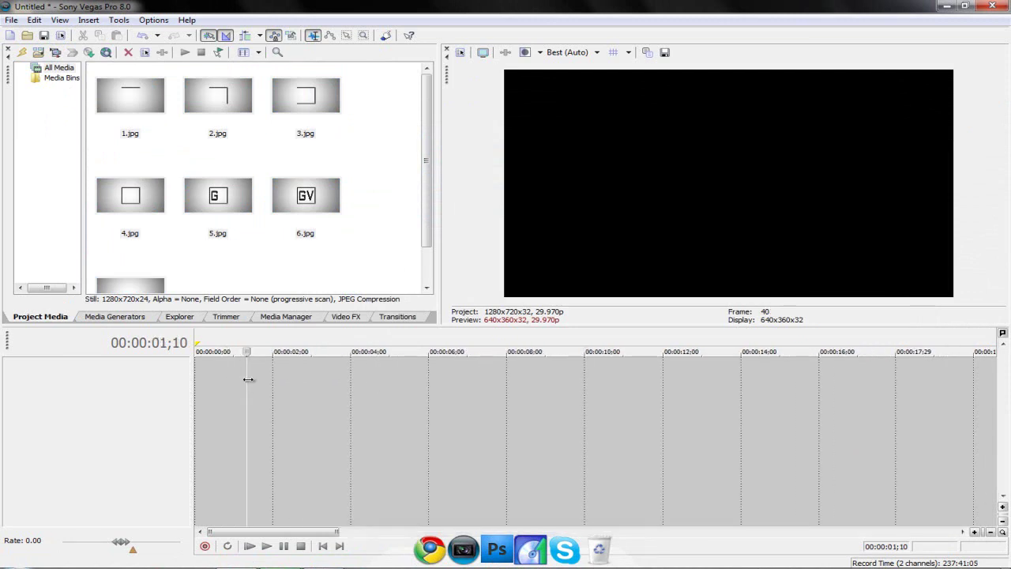
scroll(293, 386, "up", 3)
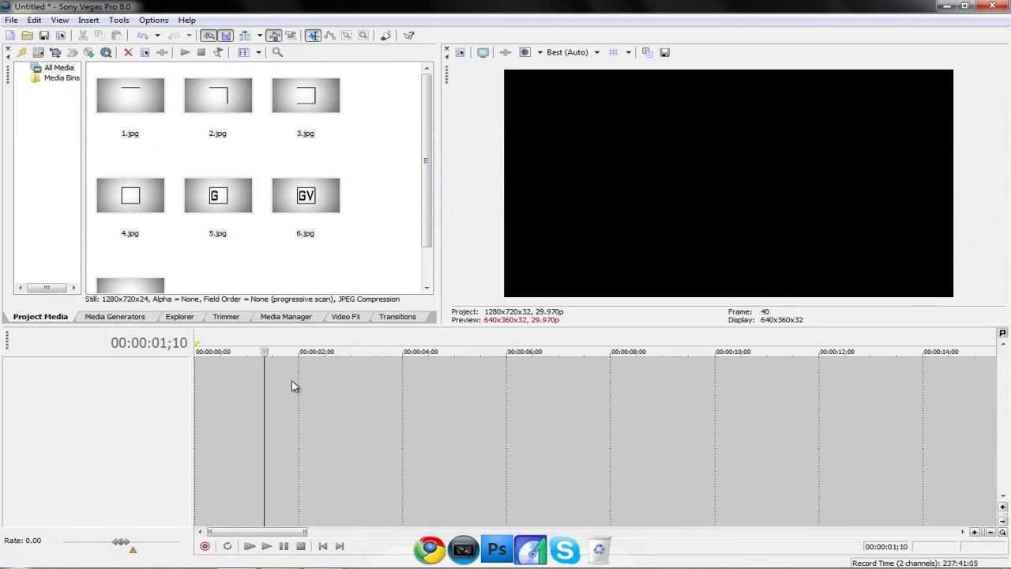
scroll(293, 386, "up", 1)
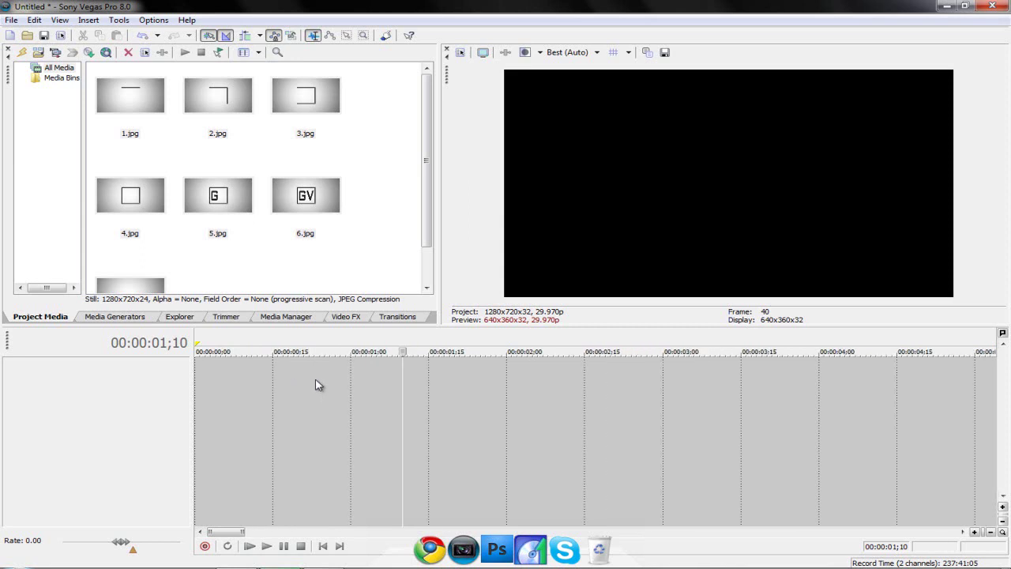
left_click(275, 373)
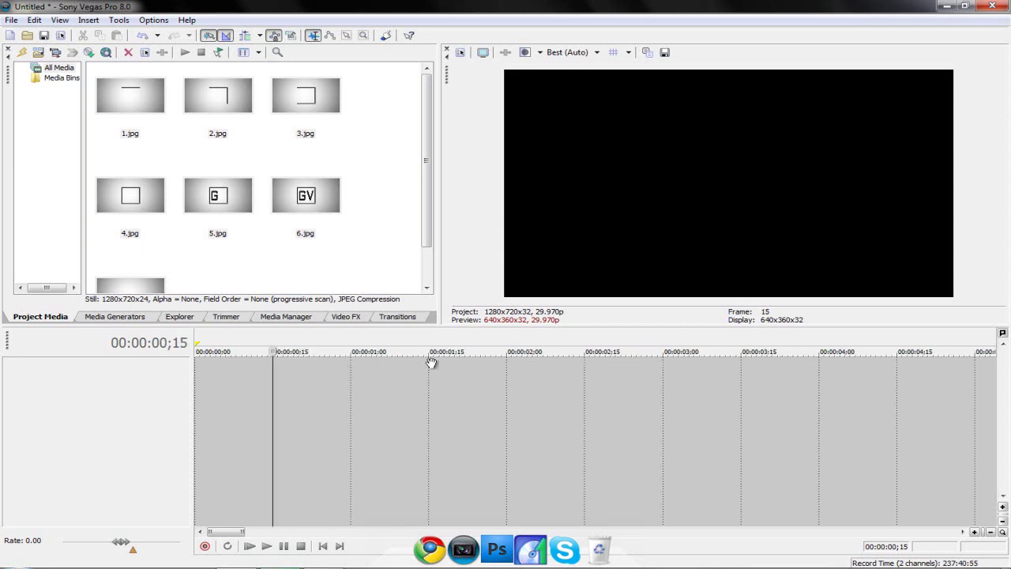
Step: Add the grey bg.jpg background and trim it to end at 00:00:00;15
left_click(152, 282)
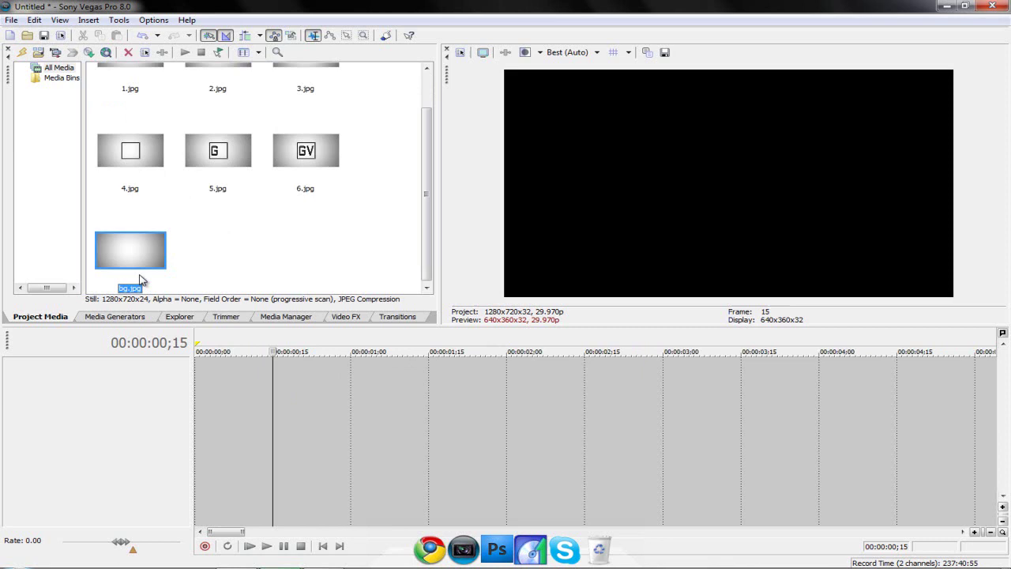
left_click_drag(257, 334, 194, 387)
left_click(271, 370)
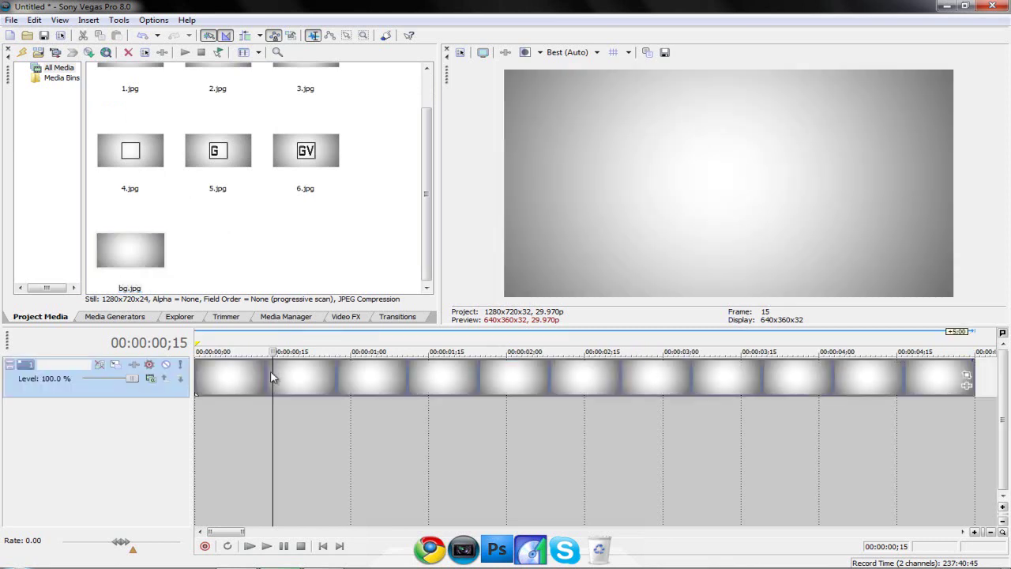
key("s")
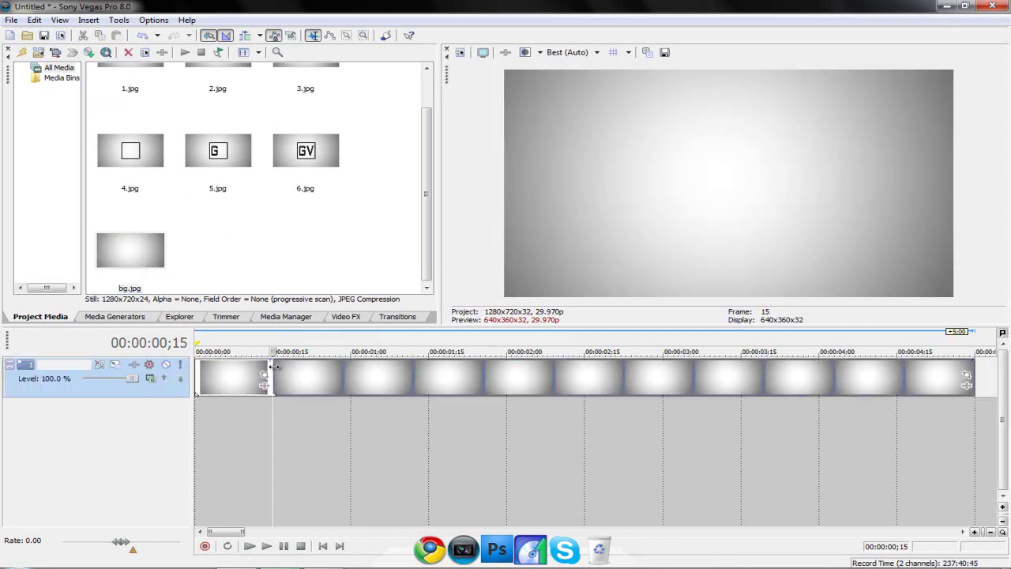
key("Delete")
Step: Place 1.jpg after the background and trim it to end at 00:00:01;00
scroll(300, 253, "up", 1)
left_click_drag(204, 96, 151, 169)
left_click_drag(136, 111, 278, 375)
left_click(349, 374)
key("s")
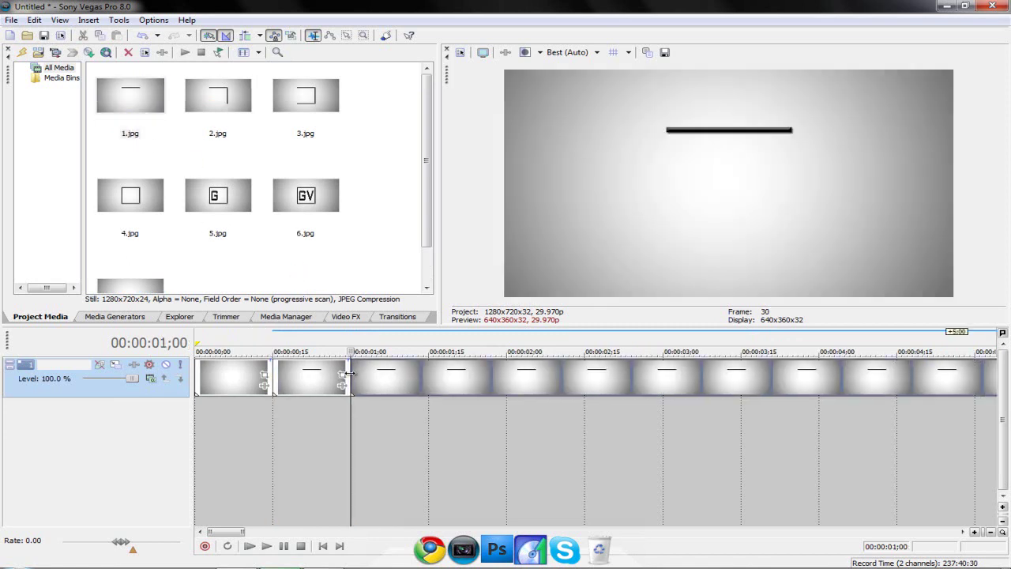
key("Delete")
Step: Add 2.jpg ending at 00:00:01;15, then 3.jpg ending at 00:00:02;00
left_click_drag(218, 96, 424, 374)
left_click(428, 375)
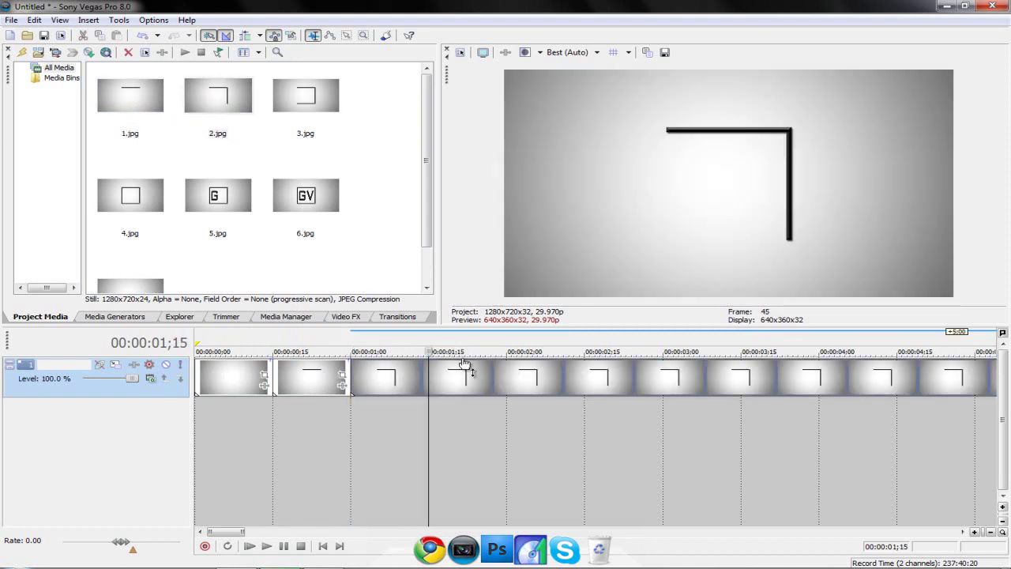
key("s")
key("Delete")
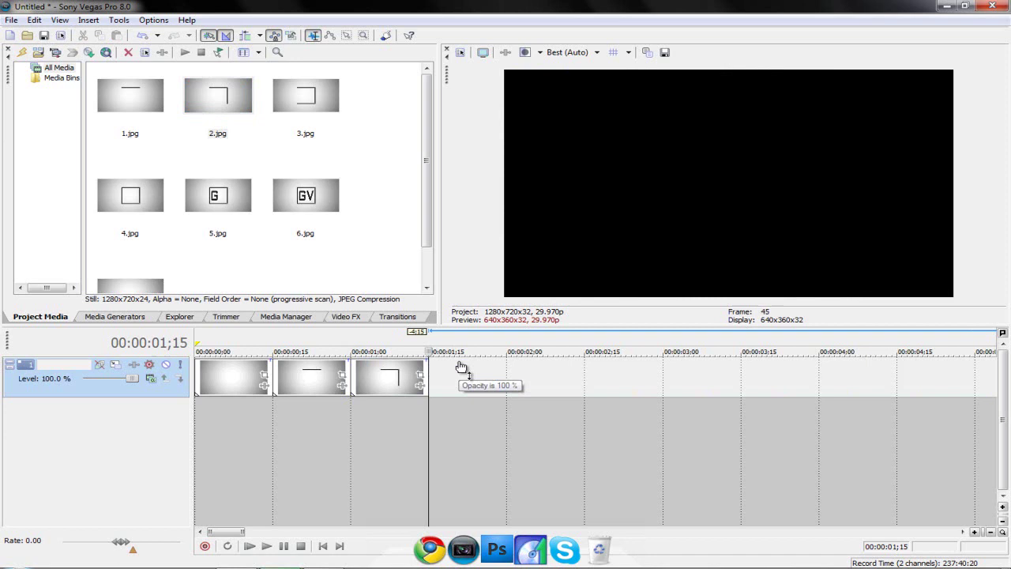
left_click_drag(289, 111, 440, 380)
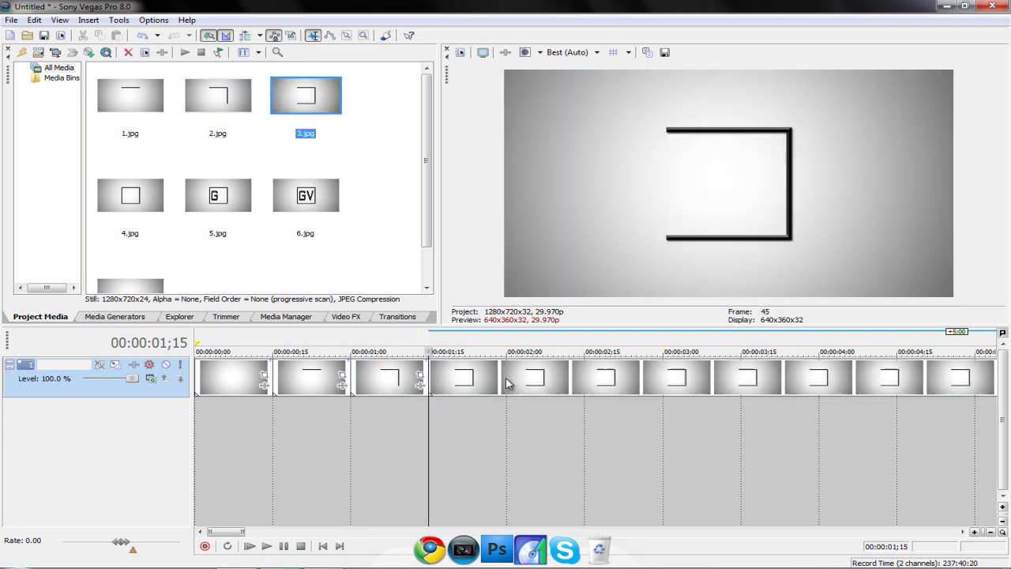
left_click(508, 385)
key("s")
key("Delete")
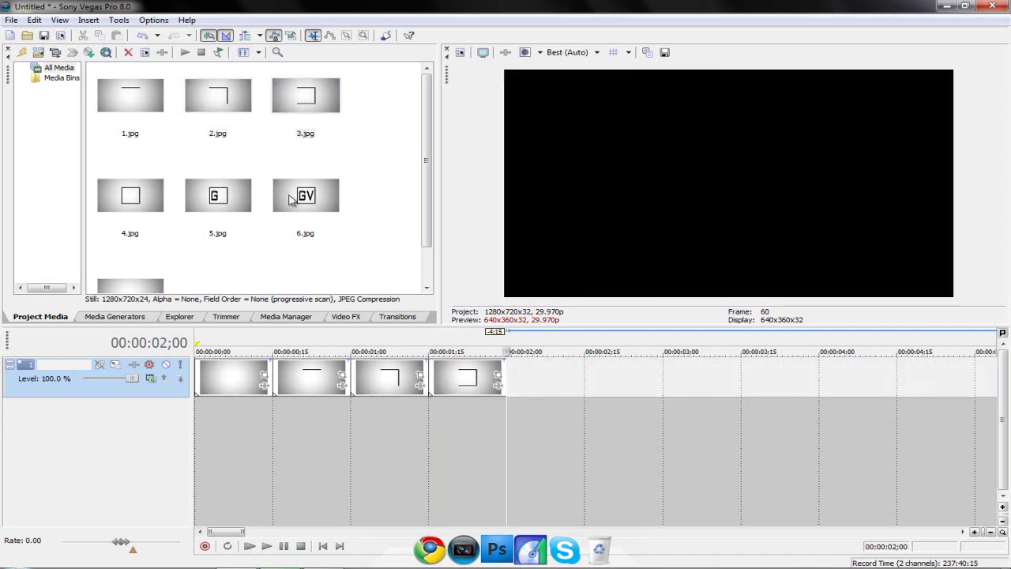
Step: Add 4.jpg ending at 00:00:02;15, then the G image 5.jpg ending at 00:00:03;00
left_click_drag(131, 195, 565, 374)
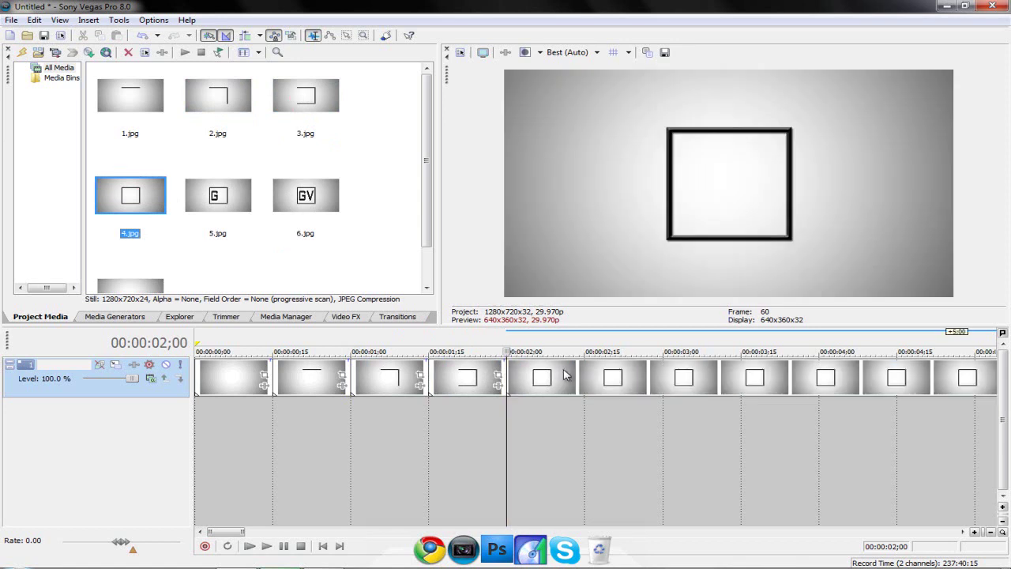
left_click(583, 378)
key("s")
key("Delete")
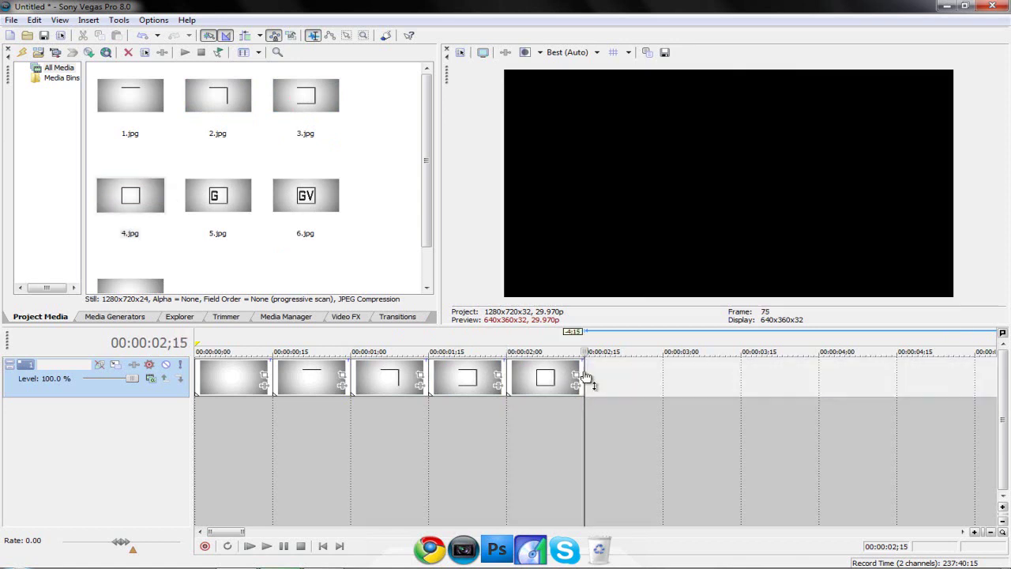
left_click_drag(237, 210, 593, 387)
left_click(664, 377)
key("s")
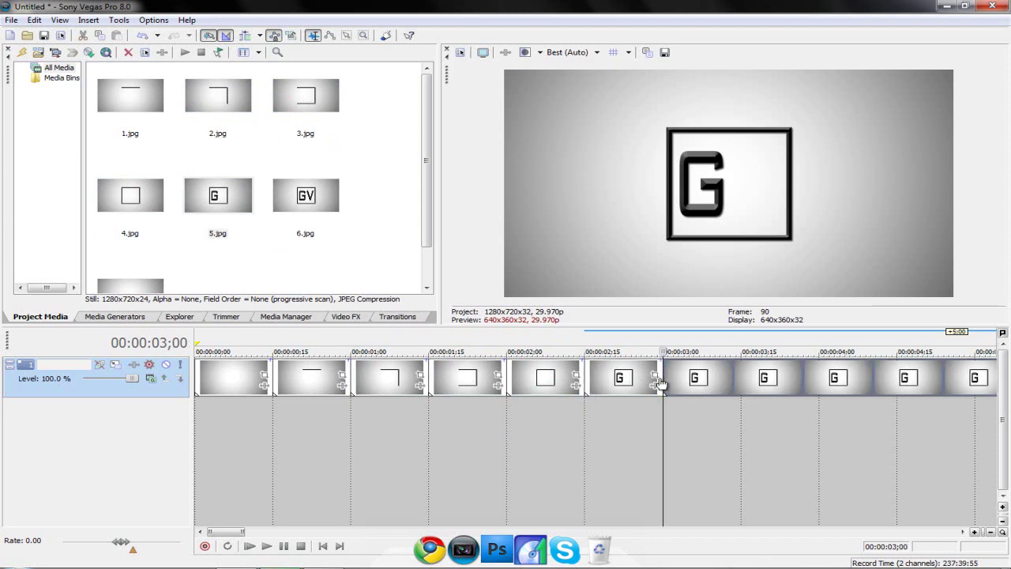
key("Delete")
Step: Place the GV image 6.jpg at 00:00:03;00, trimmed to end at 00:00:04;15
left_click_drag(325, 201, 672, 384)
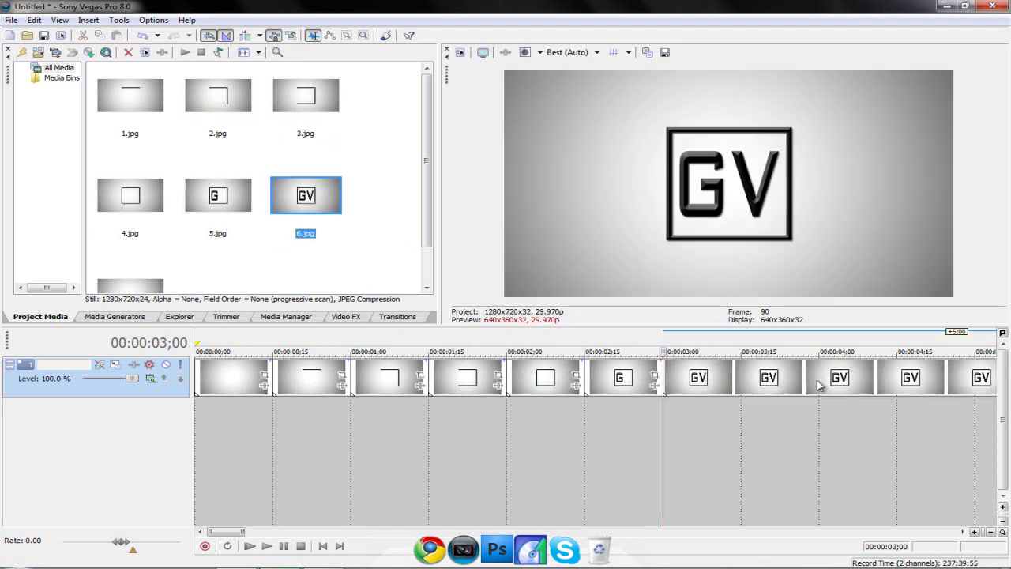
left_click(899, 376)
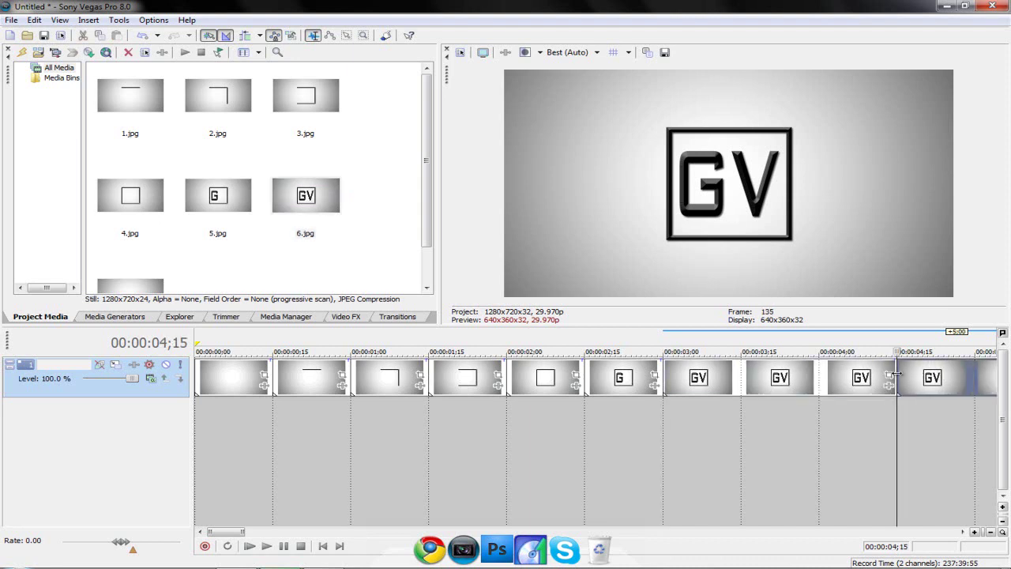
key("s")
key("Delete")
Step: Apply the Hard Flash transition to the end of the GV event
left_click(397, 316)
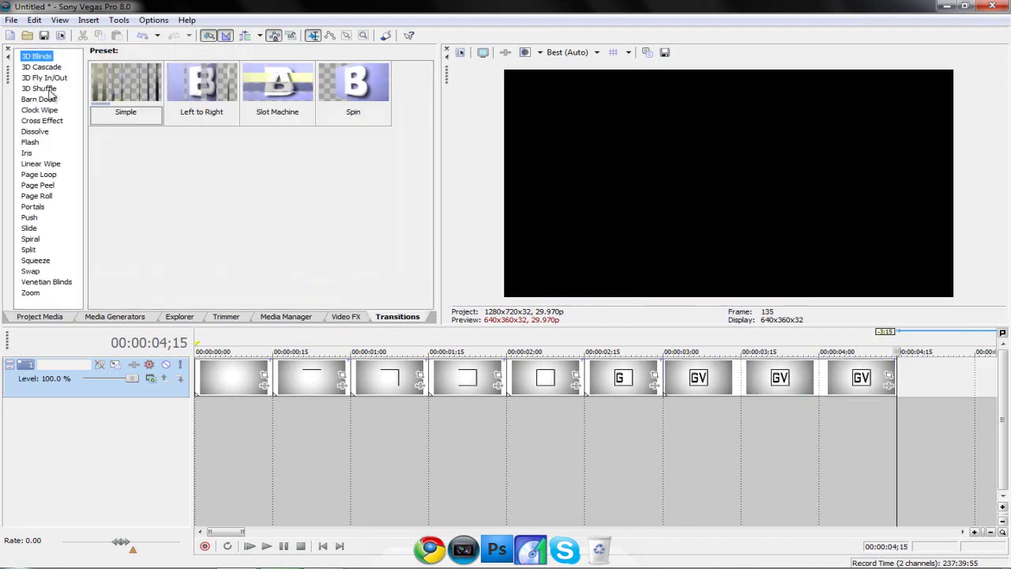
left_click(30, 143)
left_click_drag(125, 83, 899, 380)
left_click(469, 196)
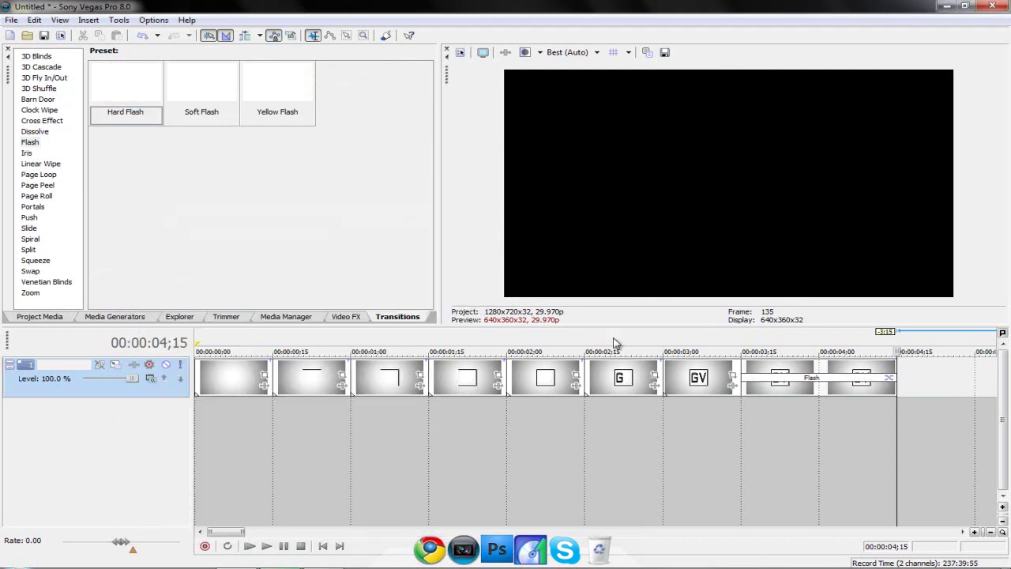
Step: Check the flash frame by frame around 00:00:04;00, then bring up the track menu
left_click(787, 425)
mouse_move(766, 423)
left_mouse_down()
mouse_move(782, 422)
mouse_move(762, 422)
mouse_move(771, 422)
left_mouse_up()
key("Right")
key("Right")
key("Right")
key("Right")
key("Right")
key("Right")
key("Right")
key("Right")
key("Right")
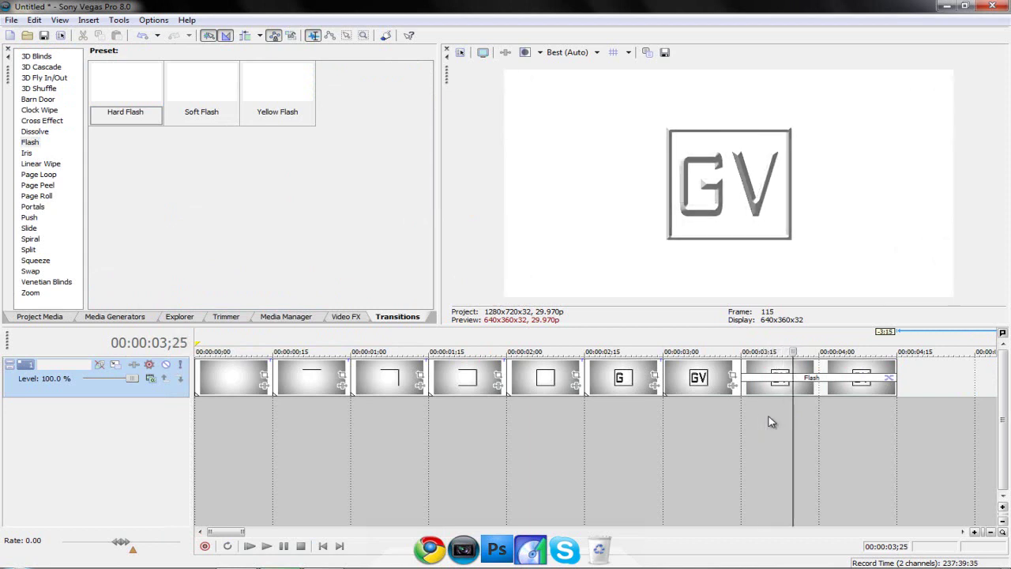
key("Left")
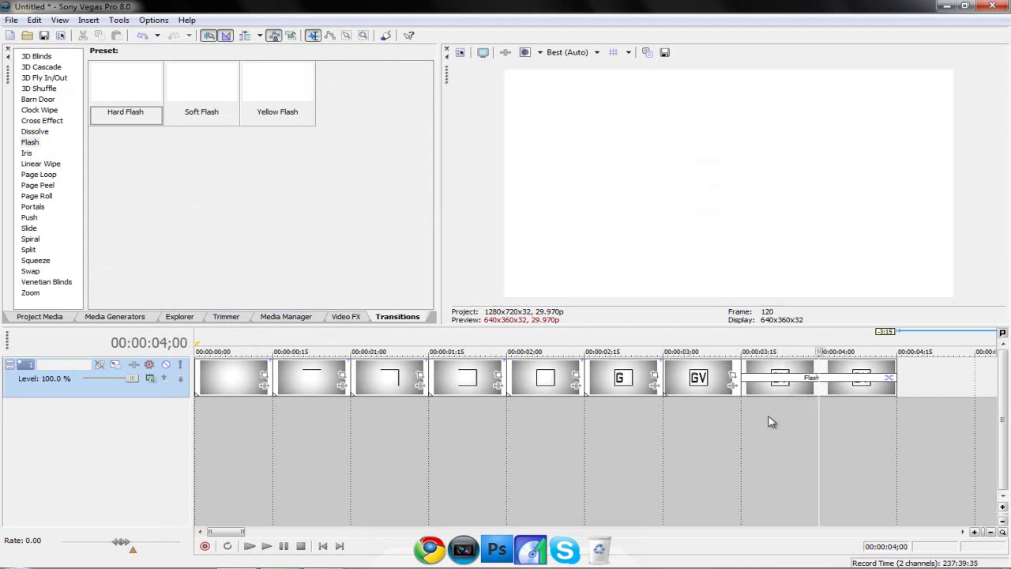
key("Right")
key("Right")
key("Right")
key("Right")
key("Right")
key("Right")
key("Right")
key("Right")
key("Right")
key("Right")
key("Right")
key("Right")
key("Right")
key("Right")
key("Right")
key("Right")
key("Right")
key("Right")
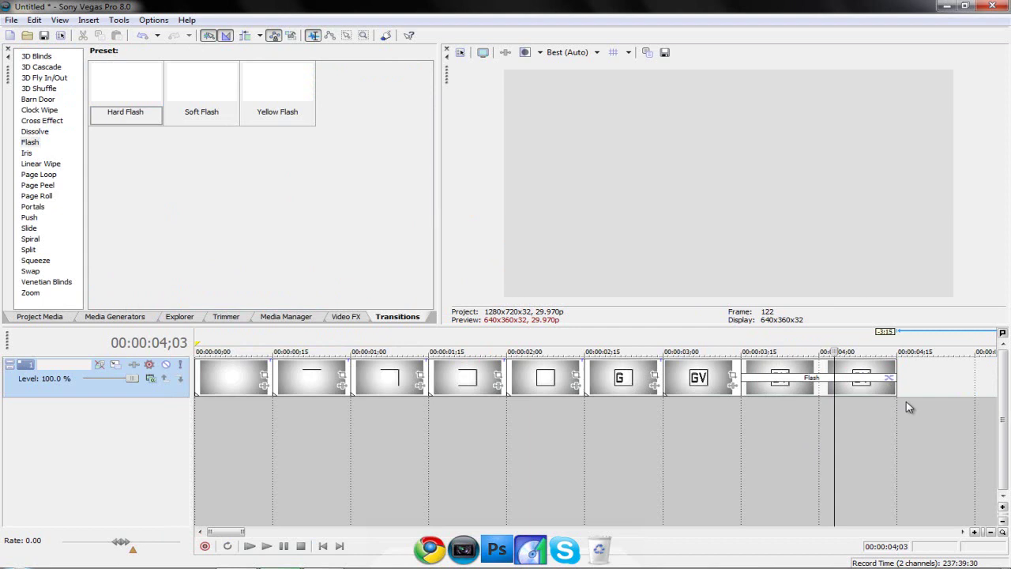
key("Right")
key("Left")
key("Left")
key("Left")
key("Left")
key("Left")
key("Left")
key("Left")
key("Left")
key("Left")
key("Left")
key("Left")
key("Left")
key("Left")
key("Left")
key("Left")
key("Left")
key("Left")
key("Left")
key("Left")
key("Left")
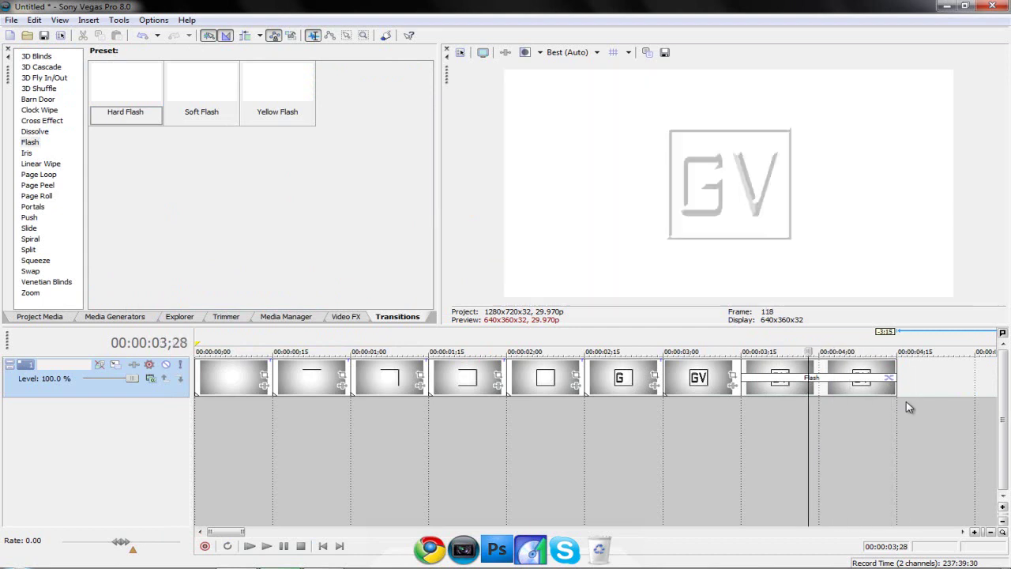
key("Right")
key("Right")
key("Right")
key("Right")
key("Left")
key("Left")
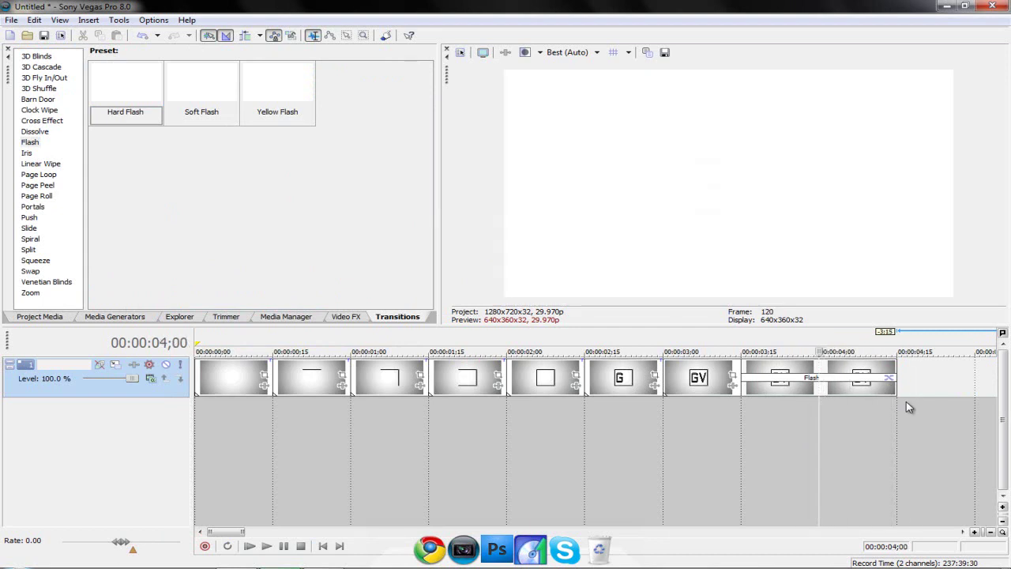
right_click(915, 389)
Step: Insert an empty video track above and show the Media Generators panel
left_click(900, 407)
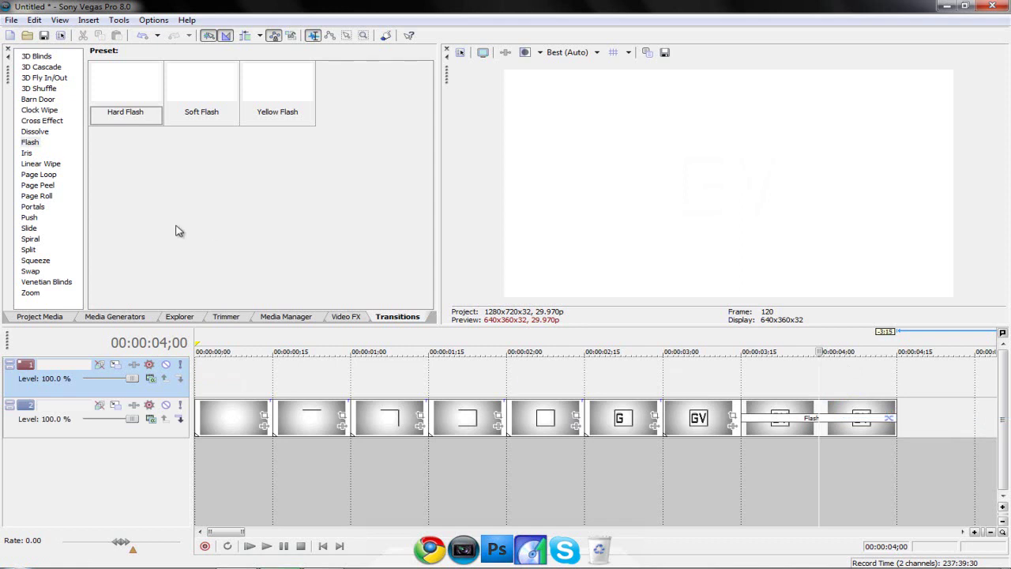
left_click(345, 317)
left_click(288, 317)
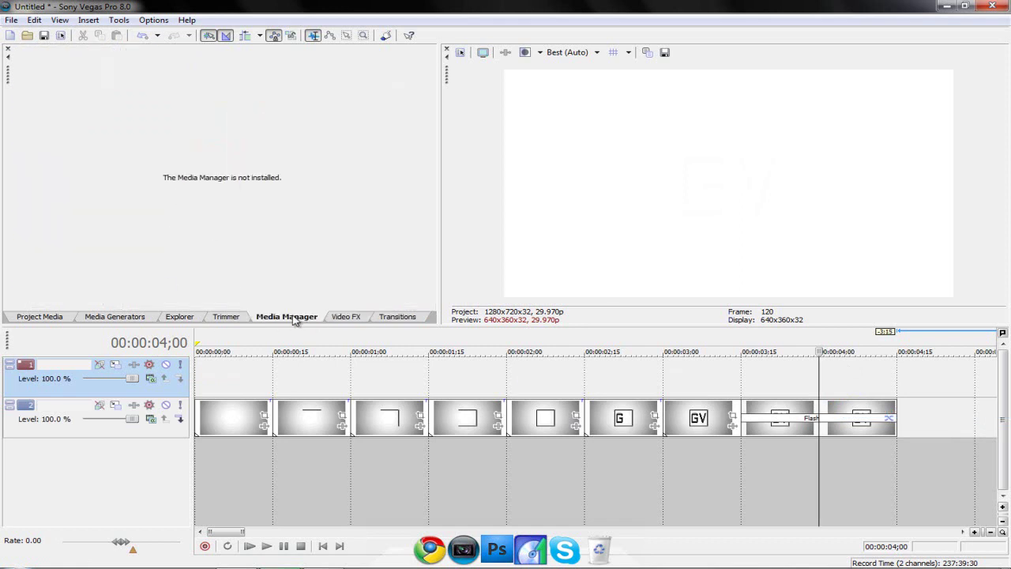
left_click(59, 20)
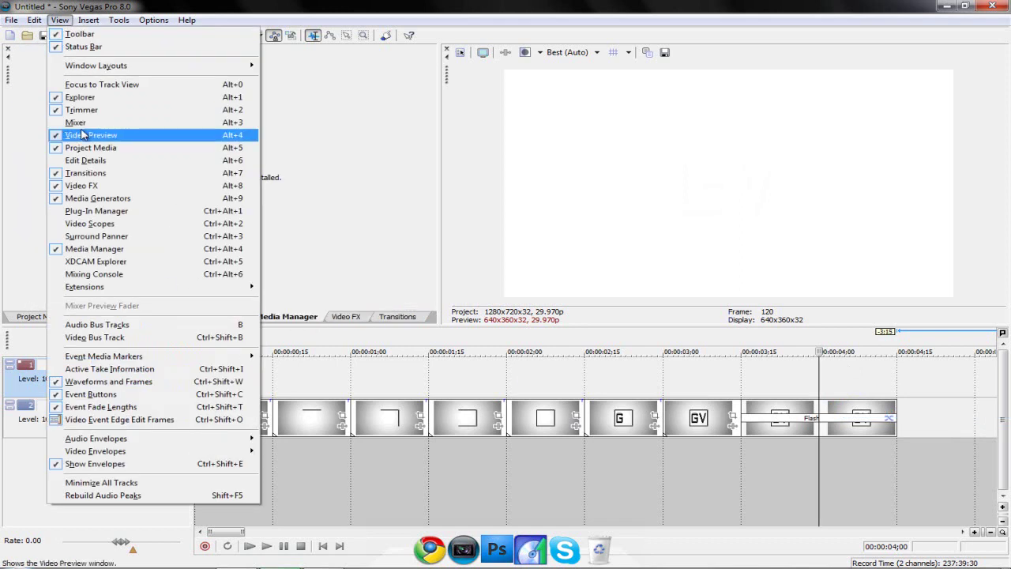
left_click(97, 198)
left_click(59, 20)
left_click(97, 198)
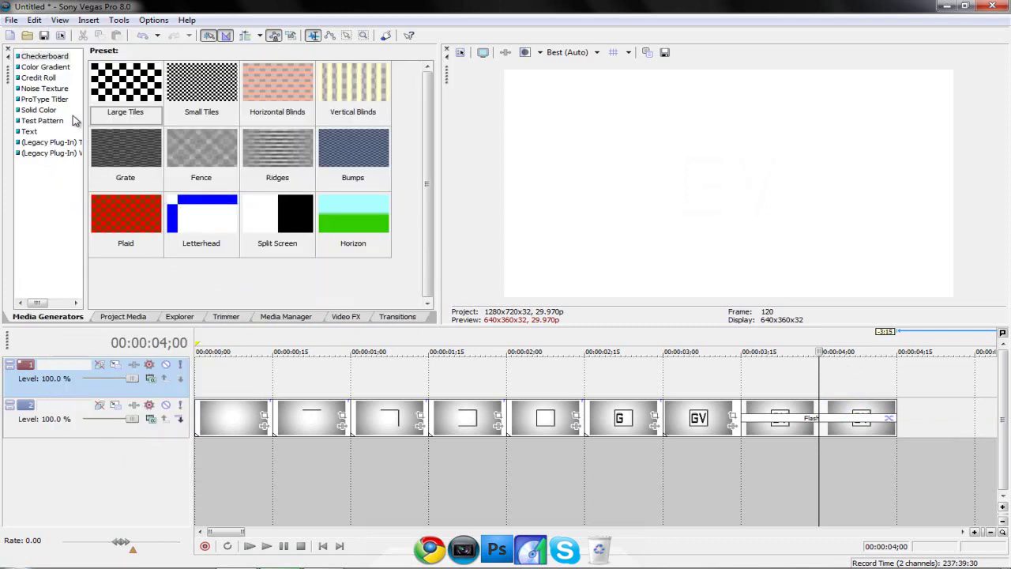
Step: Put a White solid colour on the top track at 00:00:04;00, cut at 00:00:04;15, and play the ending
left_click(37, 110)
left_click_drag(124, 81, 830, 387)
left_click(622, 335)
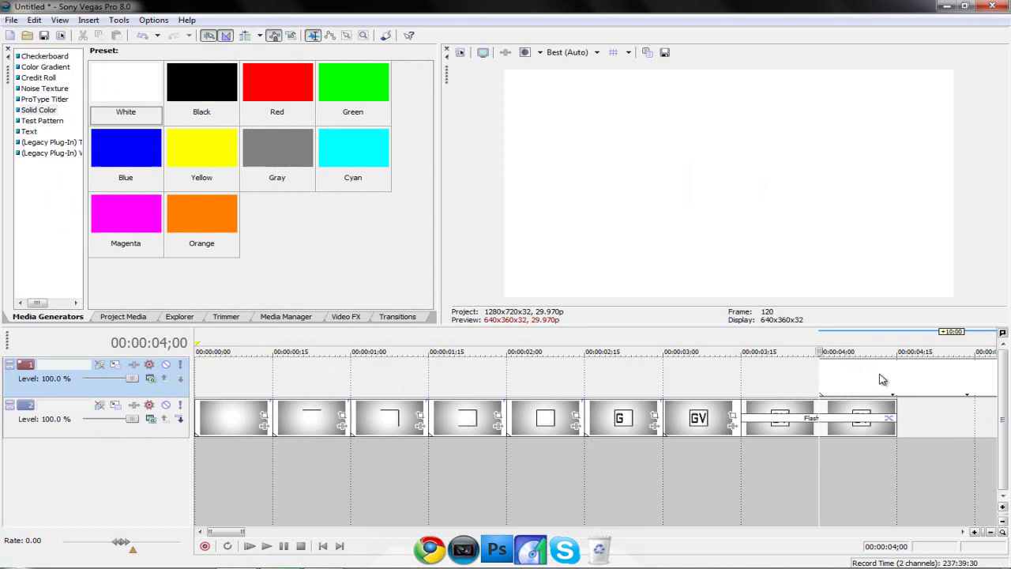
left_click(896, 382)
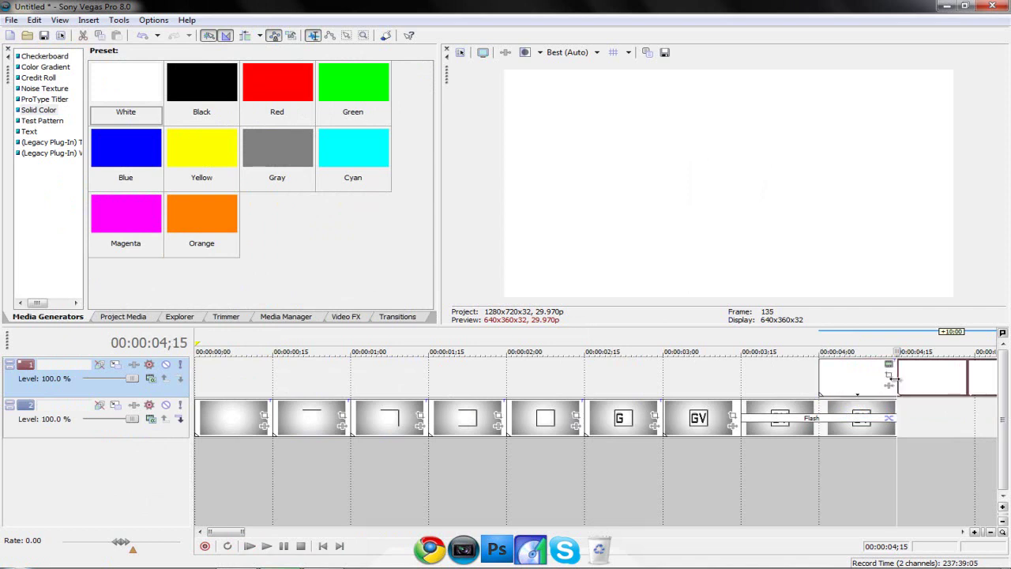
key("Delete")
left_click(754, 447)
key("space")
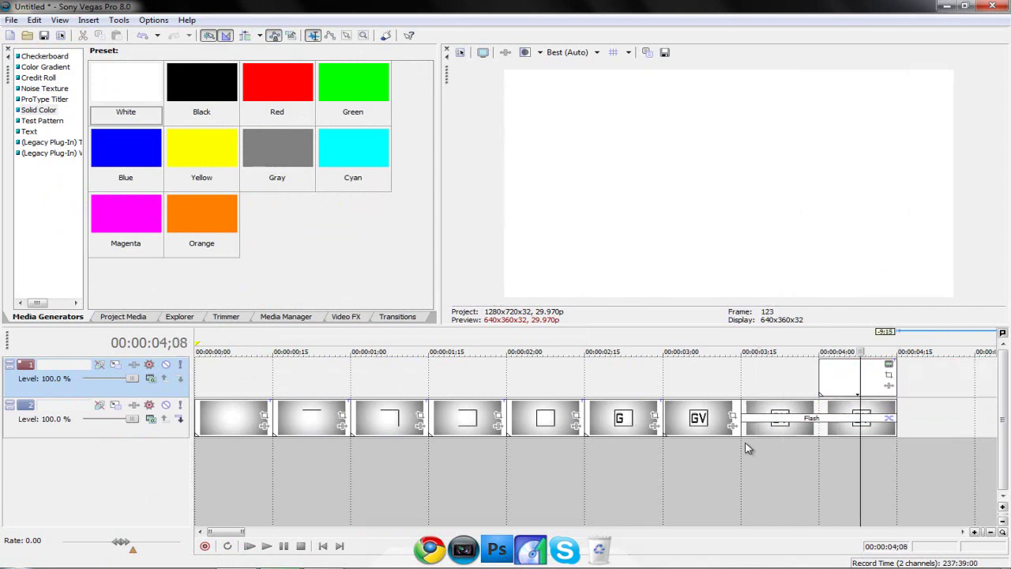
Step: Loop the whole timeline and render it as 'box intro' WMV with the 4youtube template
left_click_drag(903, 451, 196, 449)
left_click(11, 20)
left_click(41, 110)
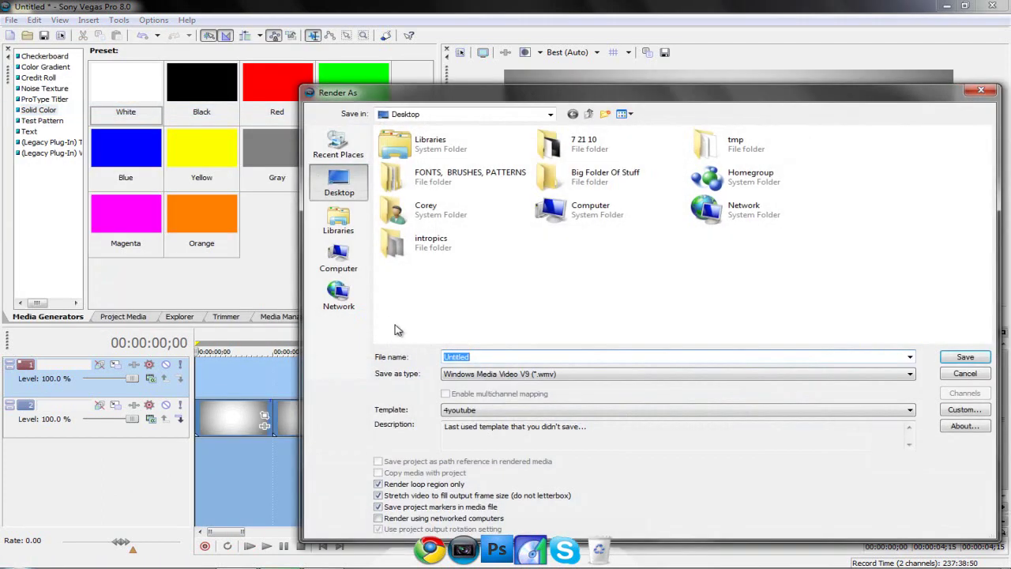
type("box intro")
key("Return")
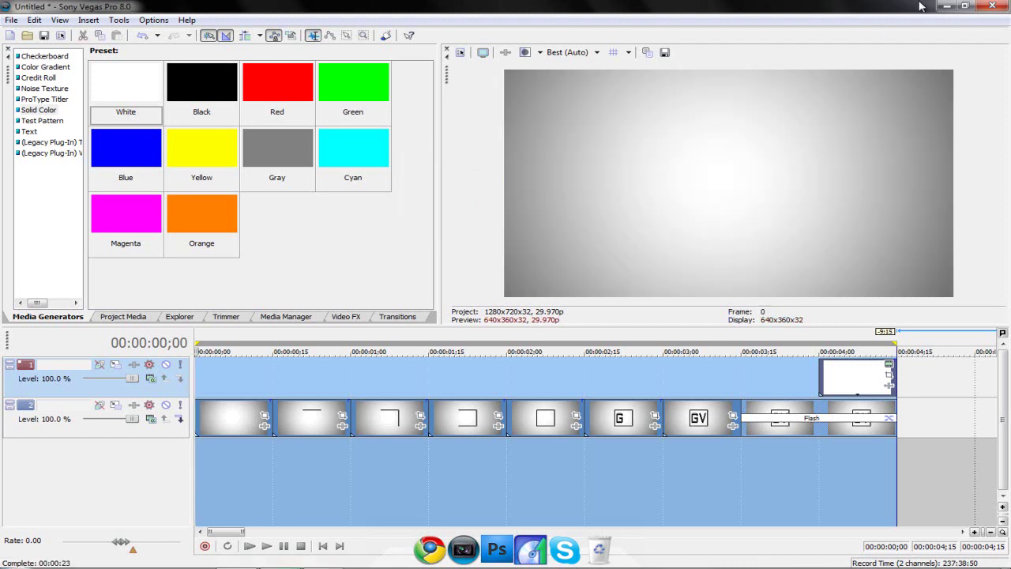
Step: Minimize Vegas, play box intro from the desktop in Windows Media Player, then close it
left_click(948, 7)
double_click(25, 338)
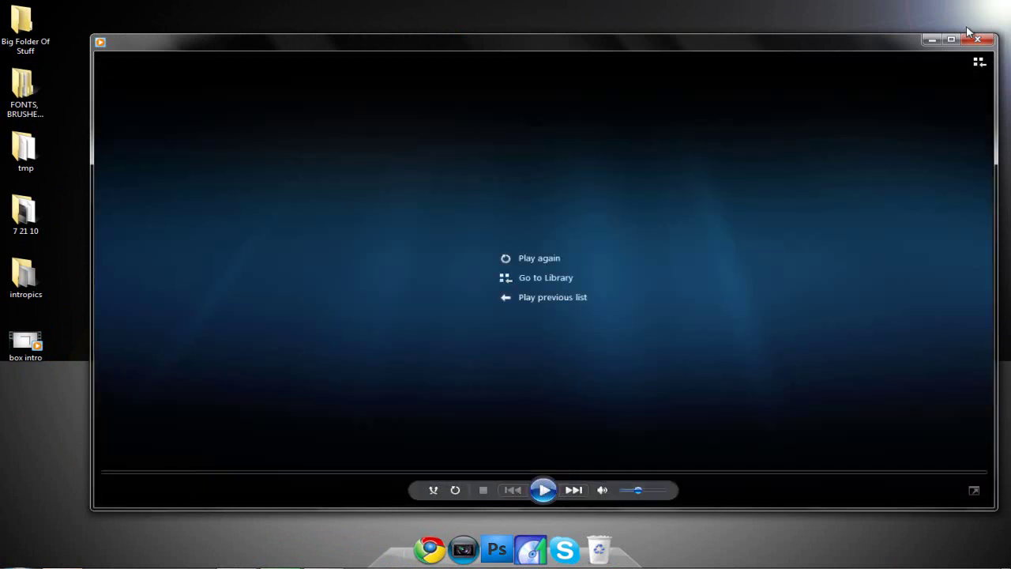
left_click(977, 40)
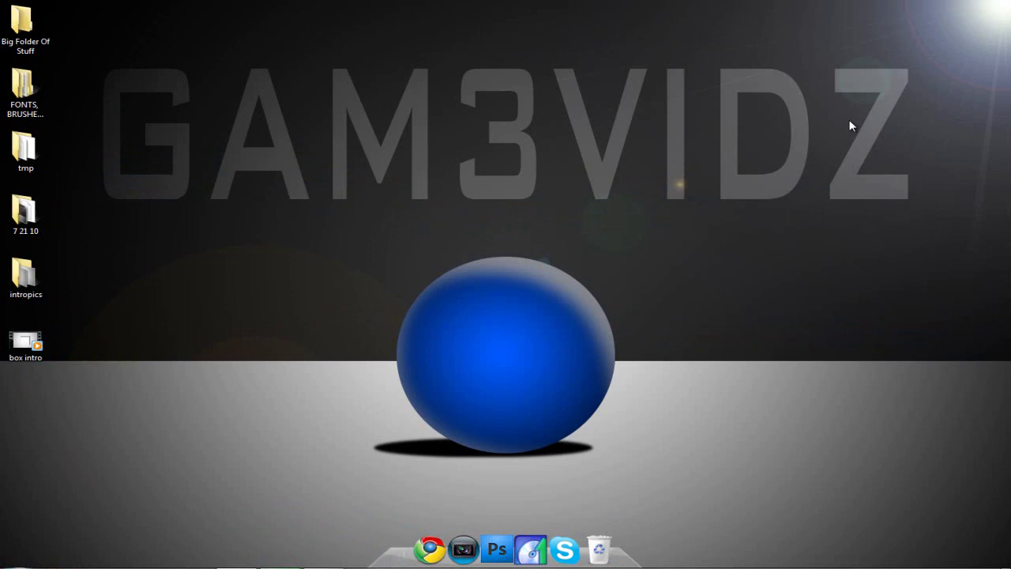